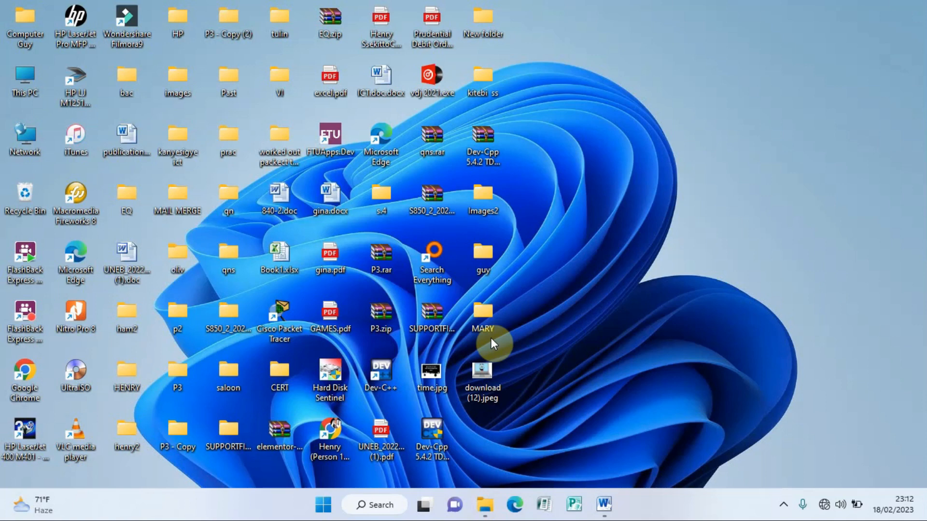
# Step: Create a desktop folder named 'uneb 2013 p2' and drag it into the bottom icon row
pyautogui.rightClick(534, 229)
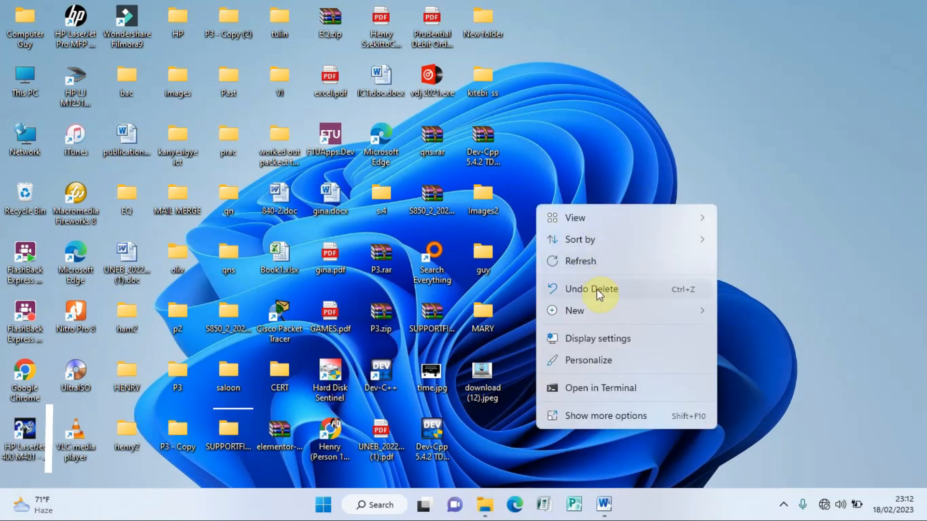
pyautogui.moveTo(595, 310)
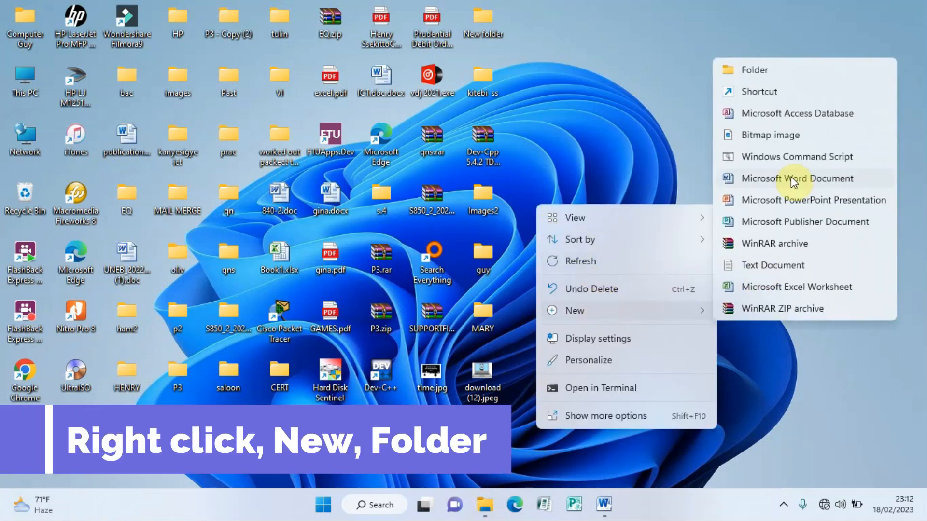
pyautogui.click(753, 71)
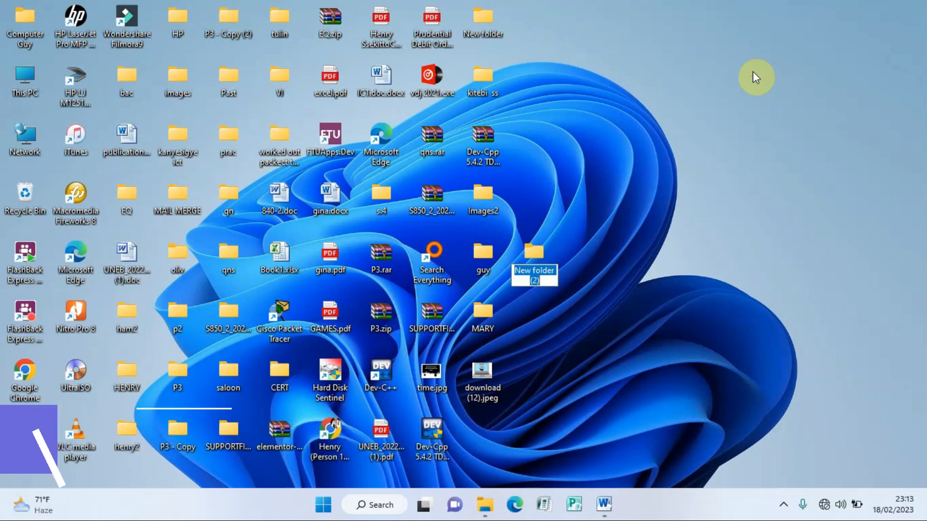
pyautogui.write('uneb 2')
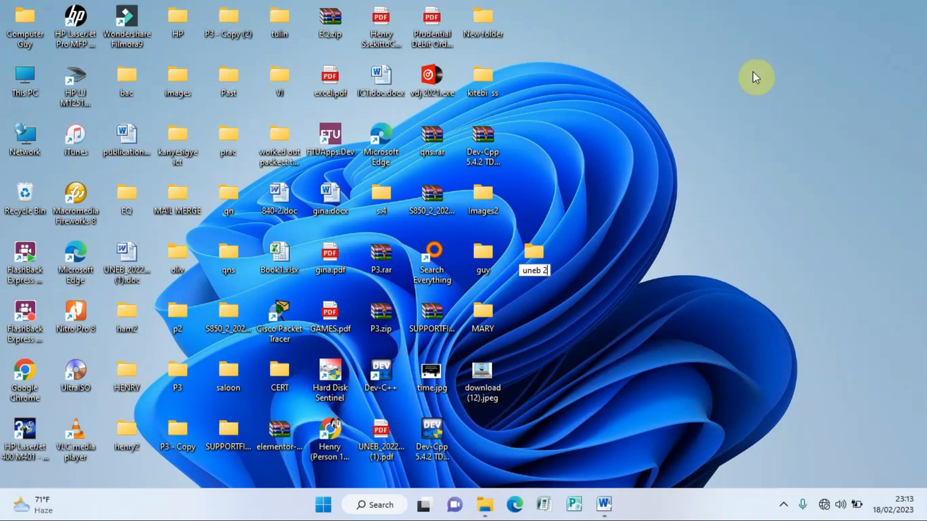
pyautogui.write('013 p2')
pyautogui.click(534, 252)
pyautogui.moveTo(560, 269); pyautogui.dragTo(477, 433)
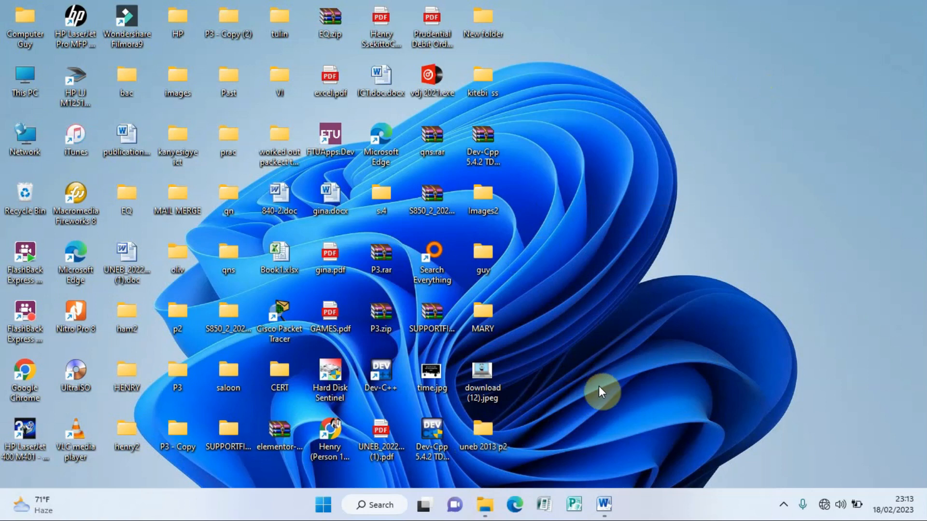
pyautogui.click(603, 505)
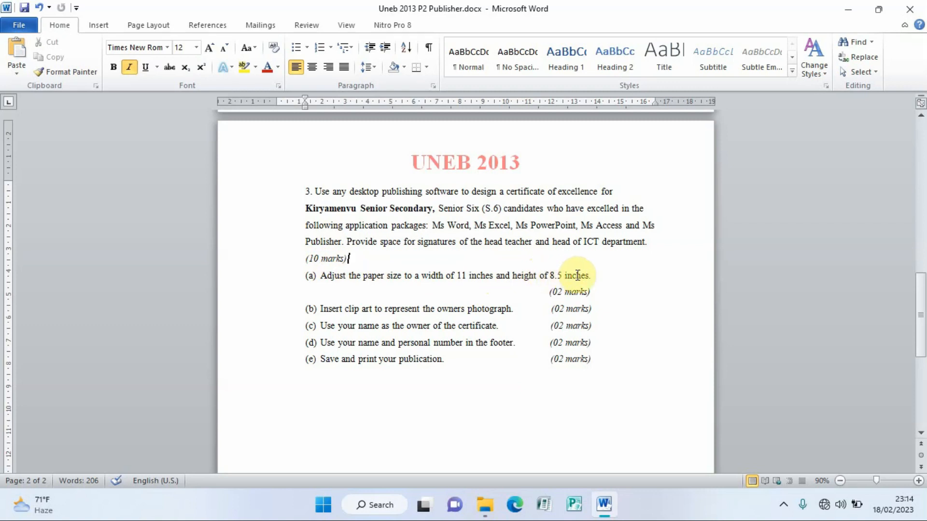
pyautogui.click(848, 10)
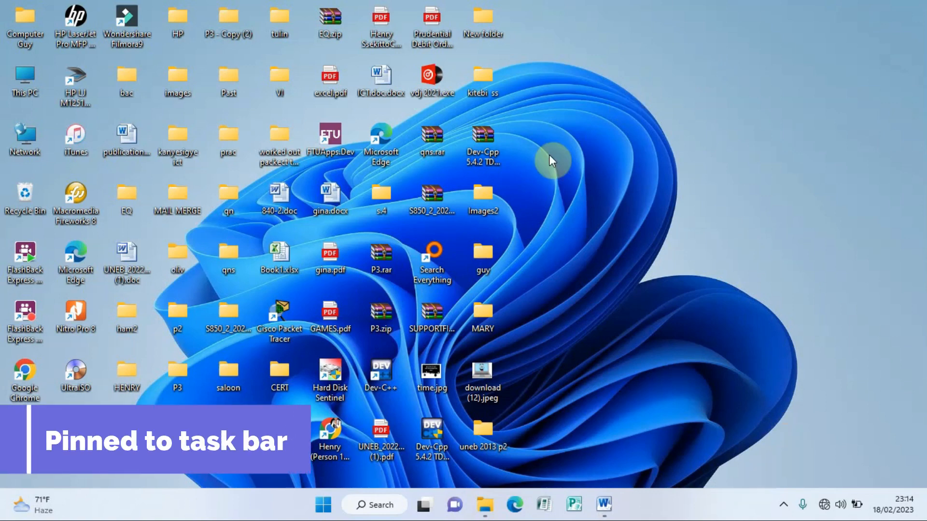
# Step: Launch Publisher and create a blank A4 (Landscape) publication from Blank Page Sizes
pyautogui.click(544, 505)
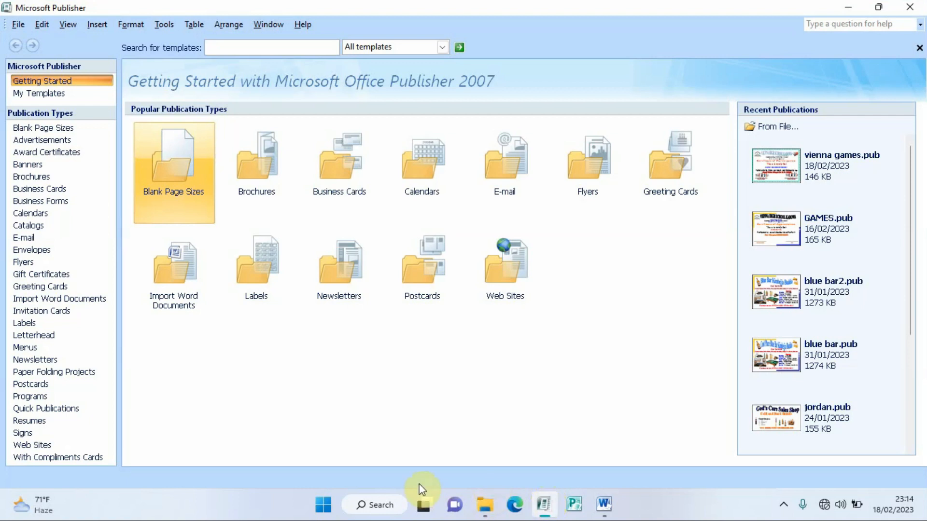
pyautogui.click(173, 160)
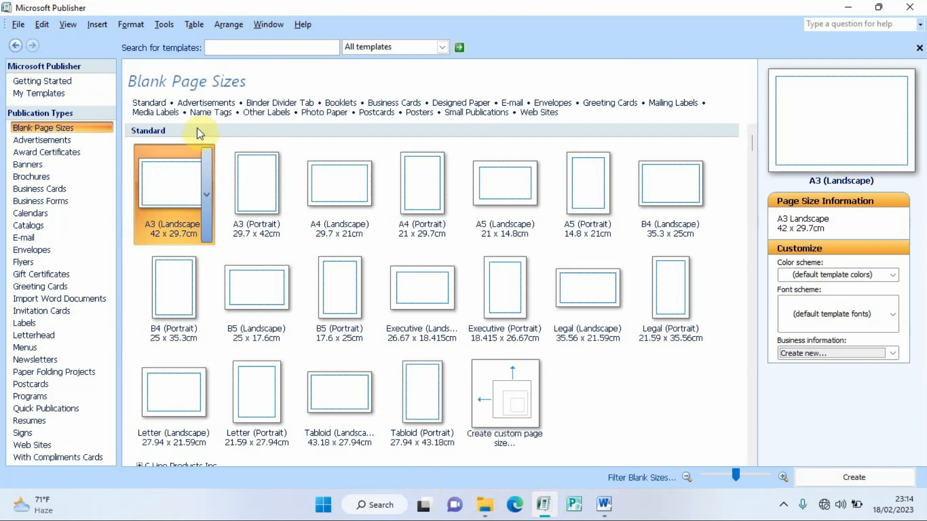
pyautogui.click(345, 186)
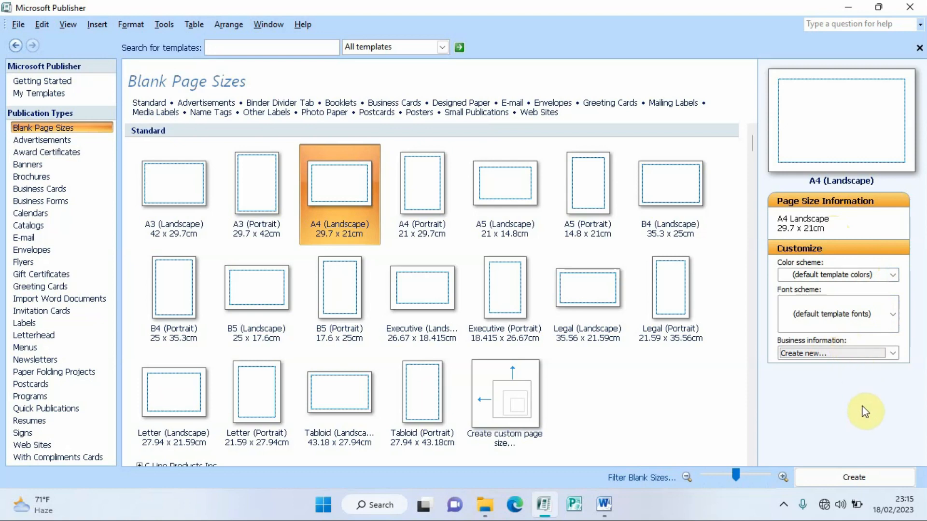
pyautogui.click(864, 478)
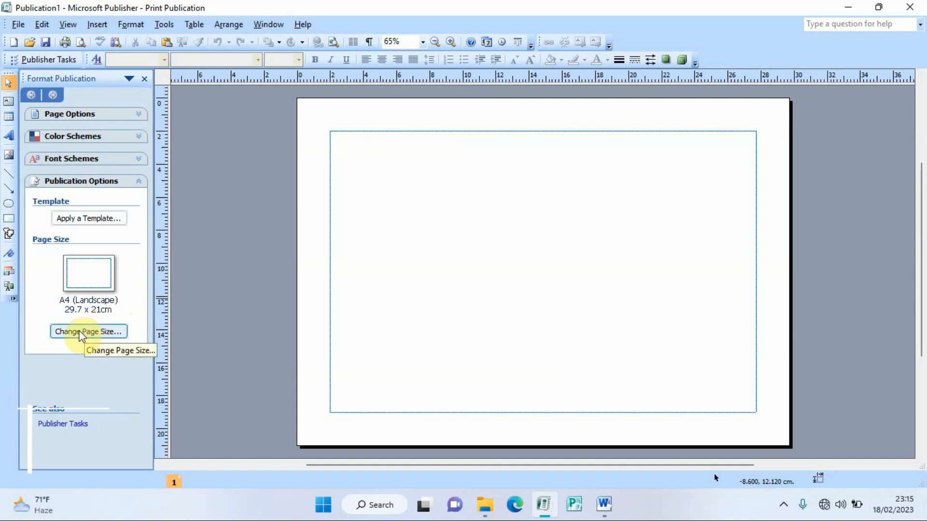
pyautogui.click(92, 331)
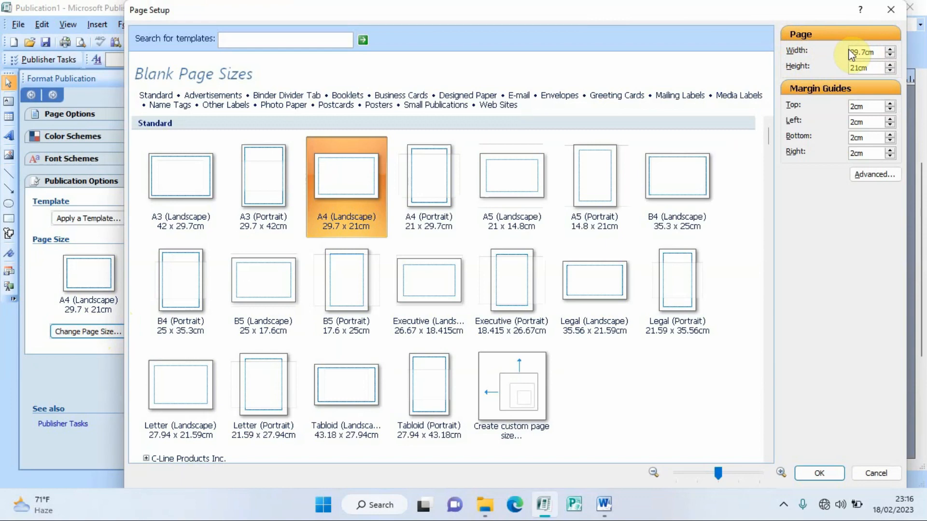
pyautogui.click(890, 13)
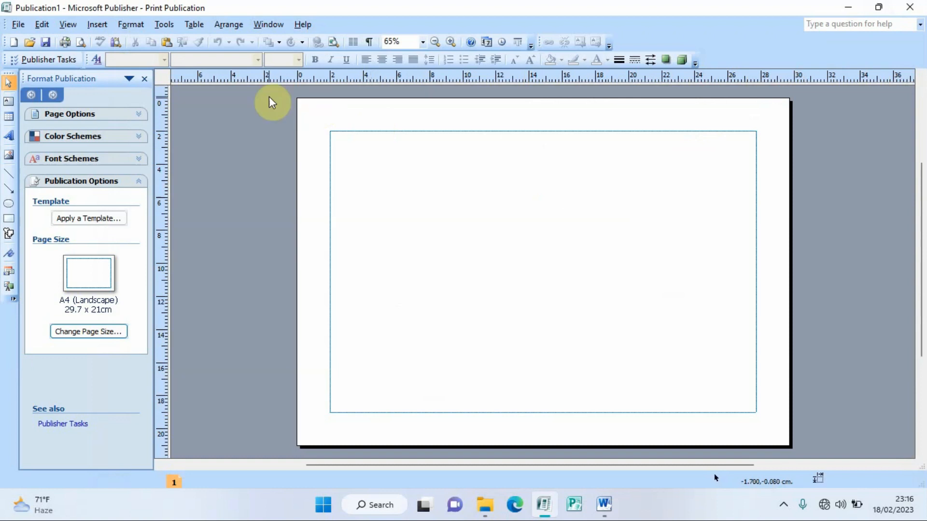
# Step: Change the measurement units to Inches in Tools > Options
pyautogui.click(165, 25)
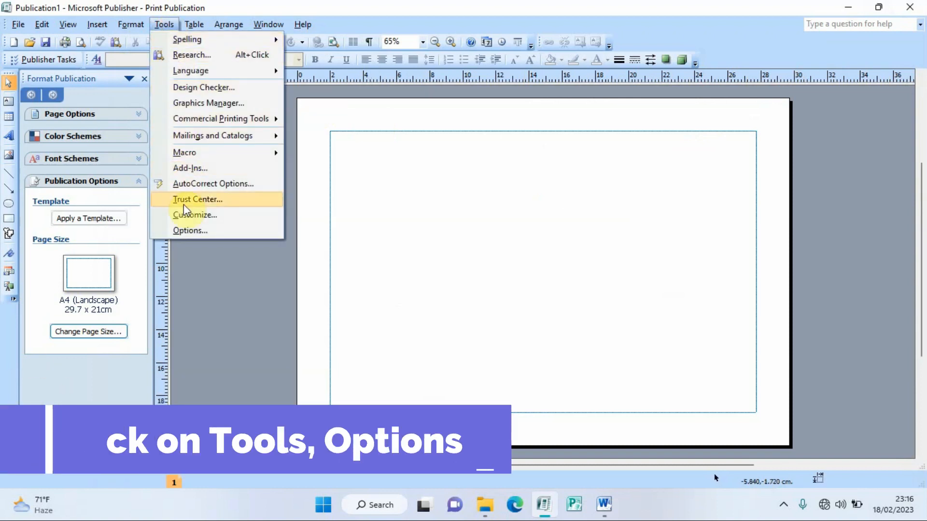
pyautogui.click(188, 230)
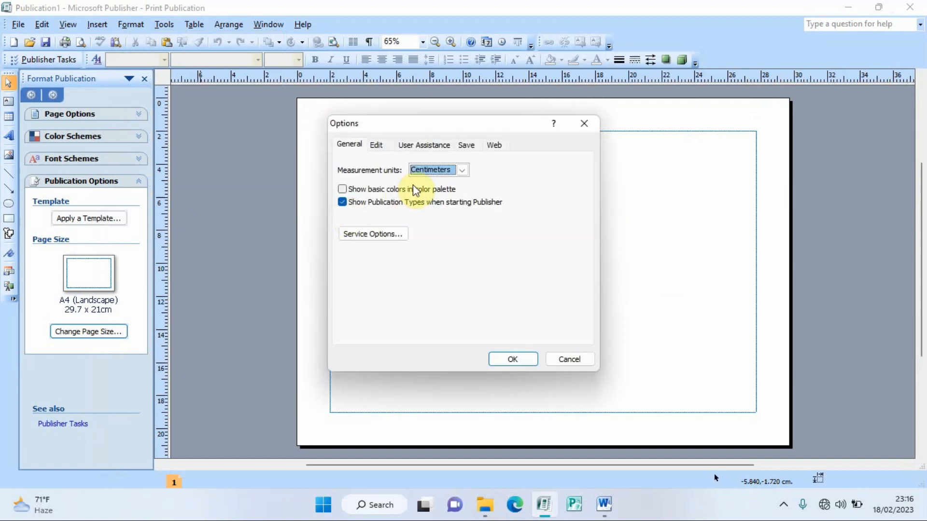
pyautogui.click(461, 170)
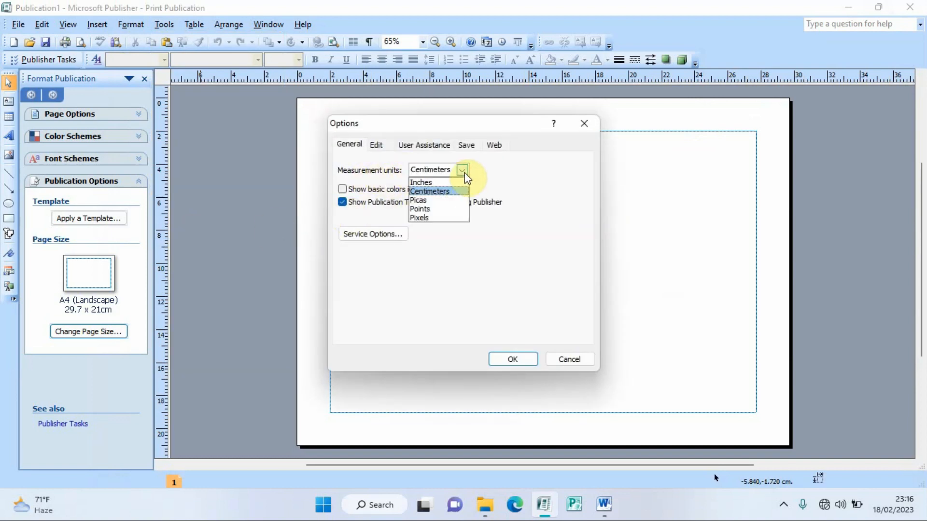
pyautogui.click(427, 182)
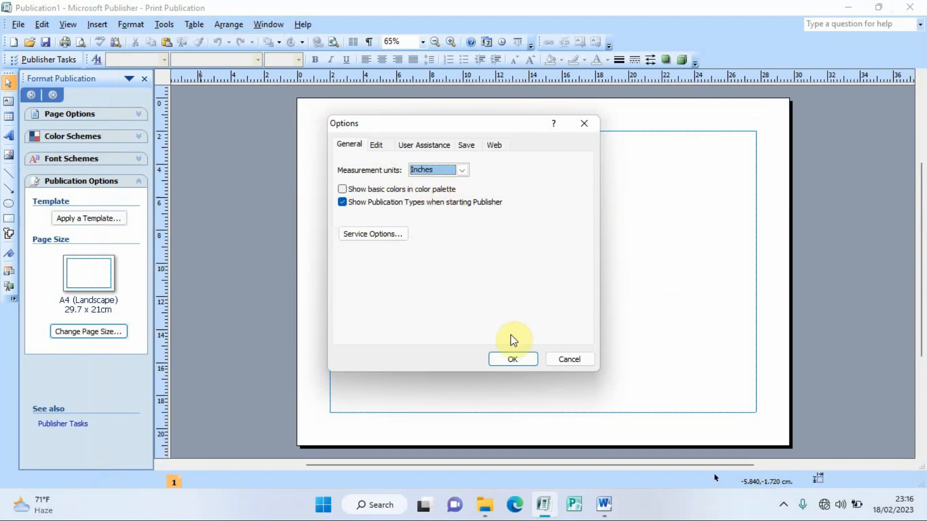
pyautogui.click(513, 360)
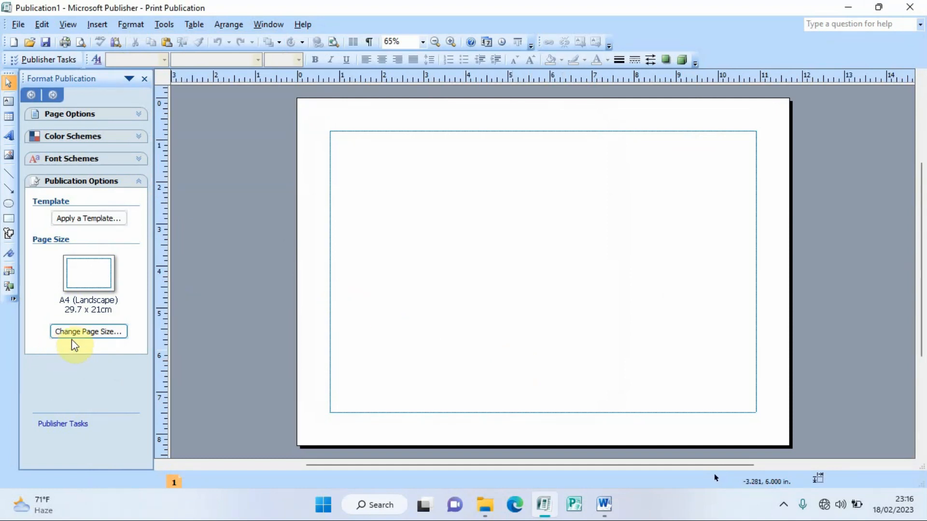
# Step: Set a custom 11 x 8.5 inch page size and check it against the question in Word
pyautogui.click(91, 332)
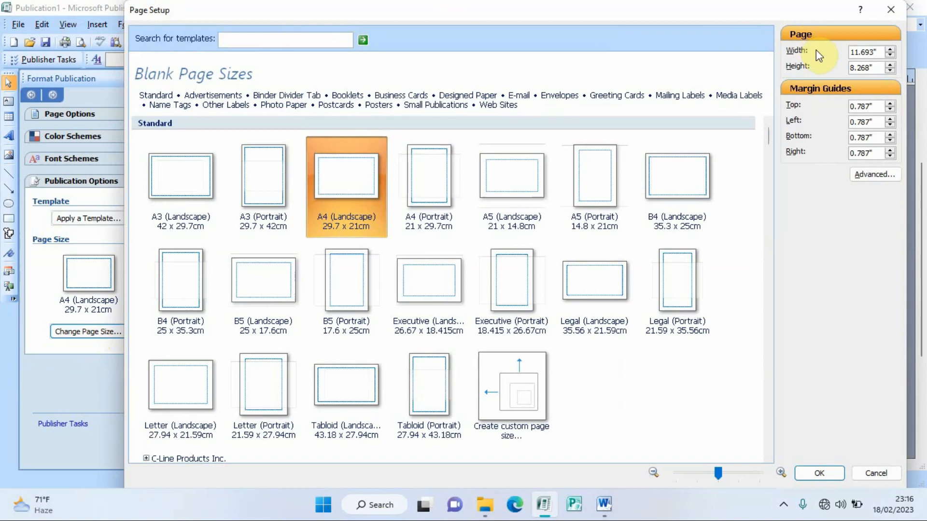
pyautogui.click(874, 52)
pyautogui.press('BackSpace')
pyautogui.press('BackSpace')
pyautogui.press('BackSpace')
pyautogui.press('BackSpace')
pyautogui.click(820, 473)
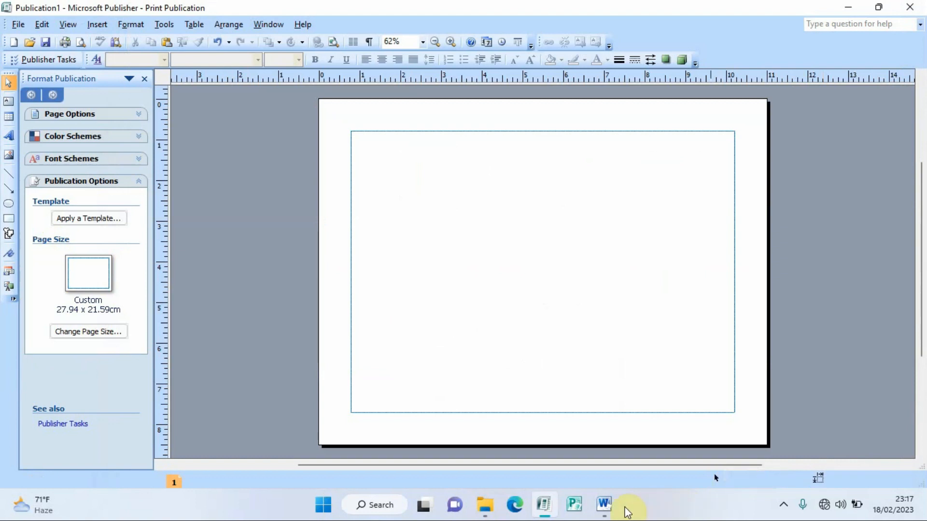
pyautogui.click(603, 505)
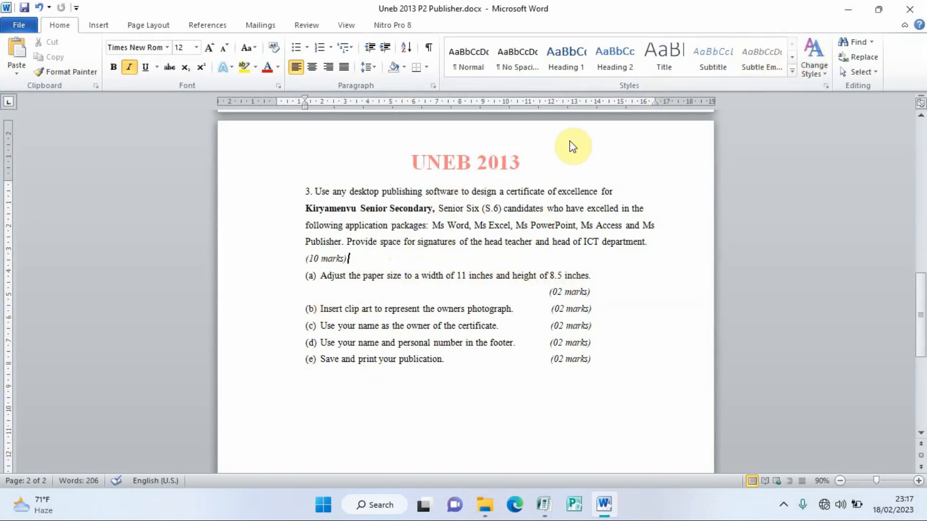
pyautogui.click(845, 10)
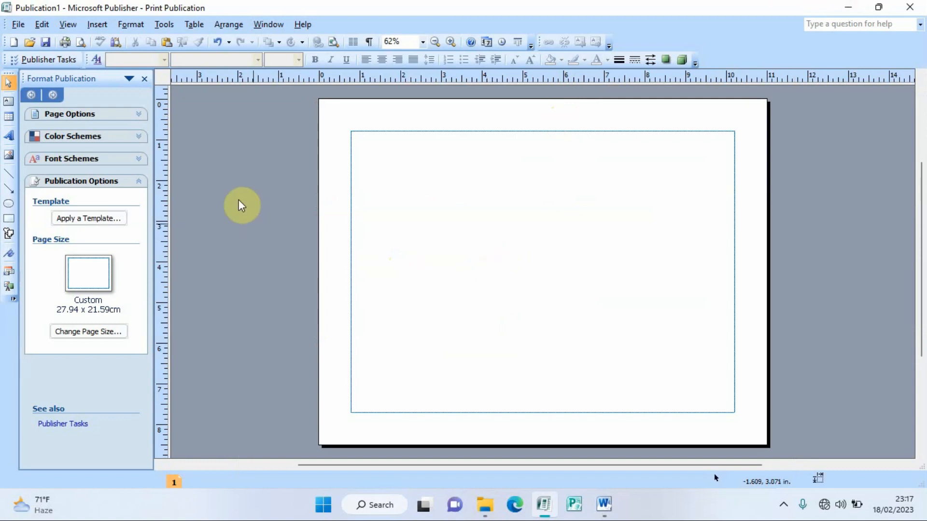
# Step: Save the publication as 'certificate of excellence.pub' in Desktop\uneb 2013 p2
pyautogui.click(14, 25)
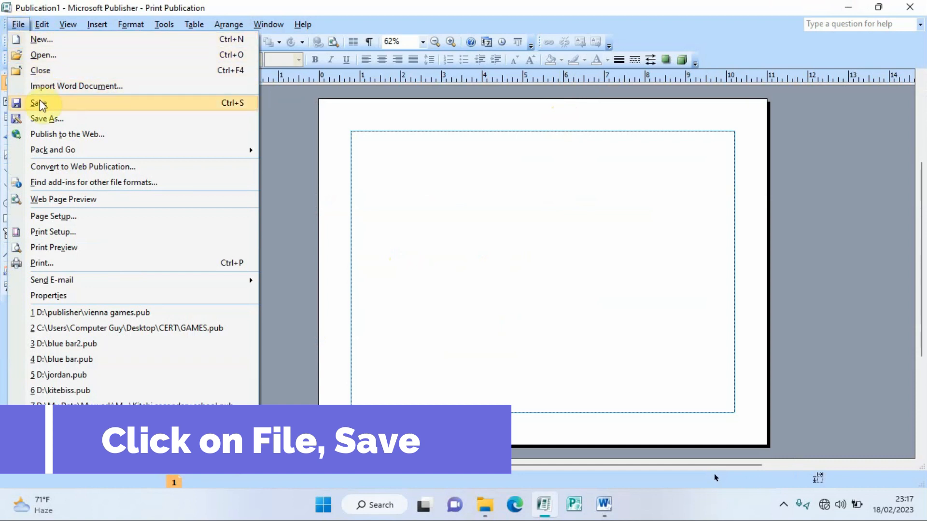
pyautogui.click(40, 103)
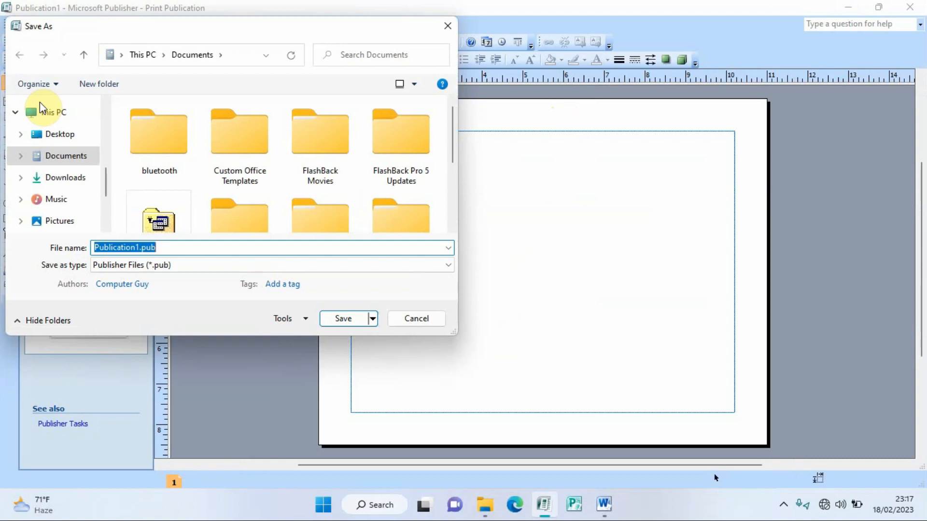
pyautogui.click(62, 134)
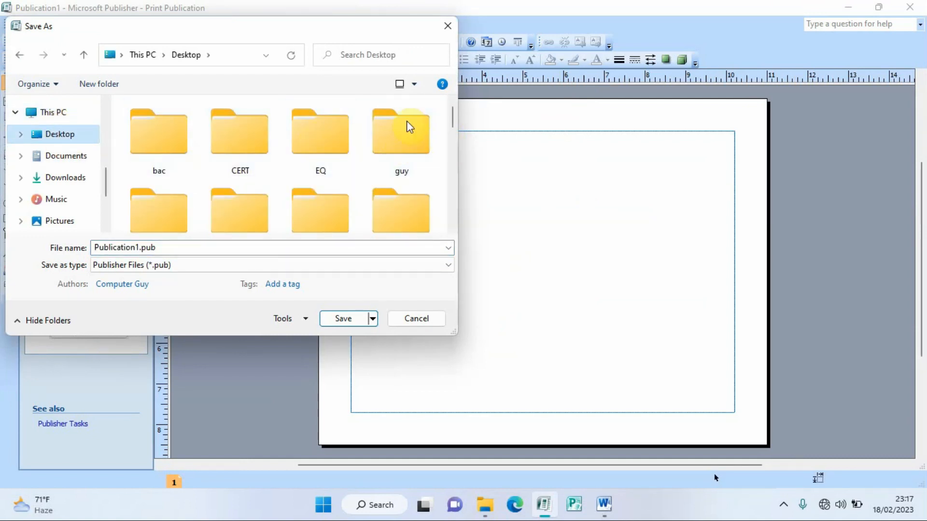
pyautogui.click(319, 144)
pyautogui.press('u')
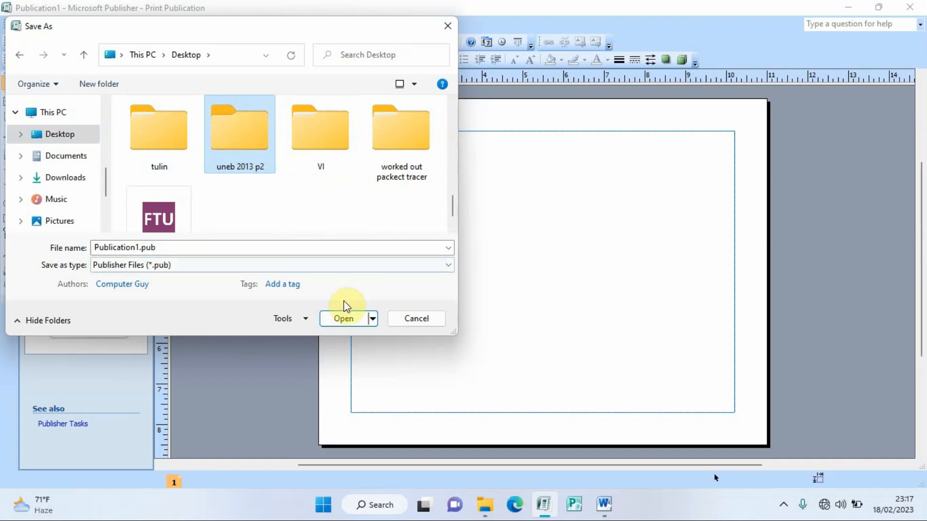
pyautogui.click(341, 317)
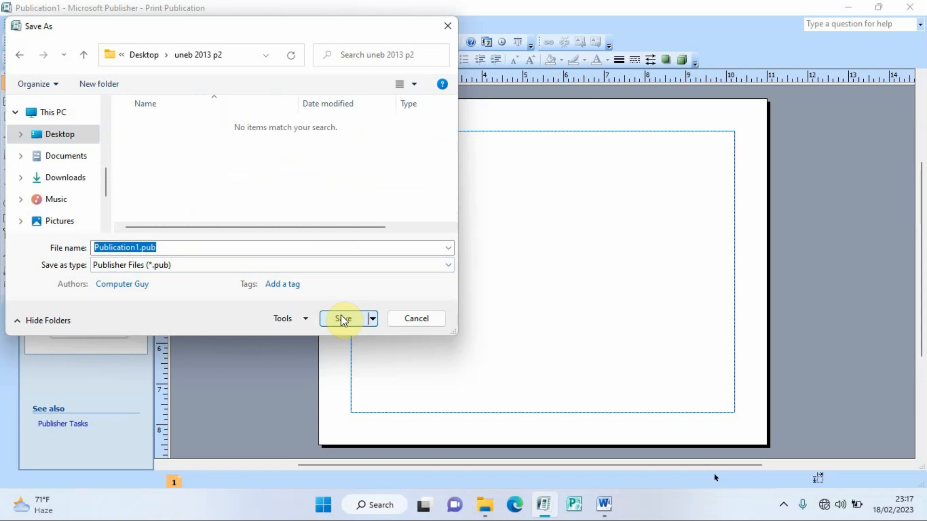
pyautogui.click(140, 249)
pyautogui.press('BackSpace')
pyautogui.press('BackSpace')
pyautogui.press('BackSpace')
pyautogui.press('BackSpace')
pyautogui.press('BackSpace')
pyautogui.press('BackSpace')
pyautogui.press('BackSpace')
pyautogui.press('BackSpace')
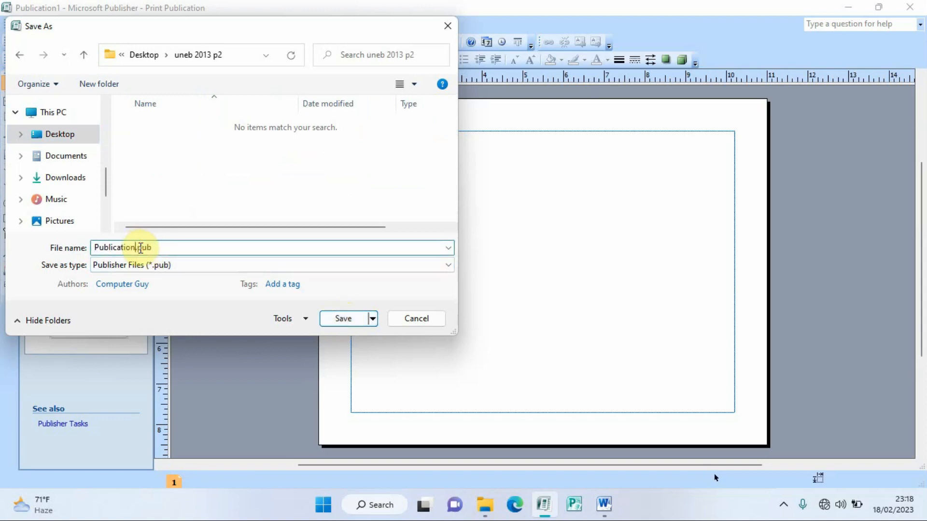
pyautogui.press('BackSpace')
pyautogui.press('BackSpace')
pyautogui.press('BackSpace')
pyautogui.press('BackSpace')
pyautogui.write('certif')
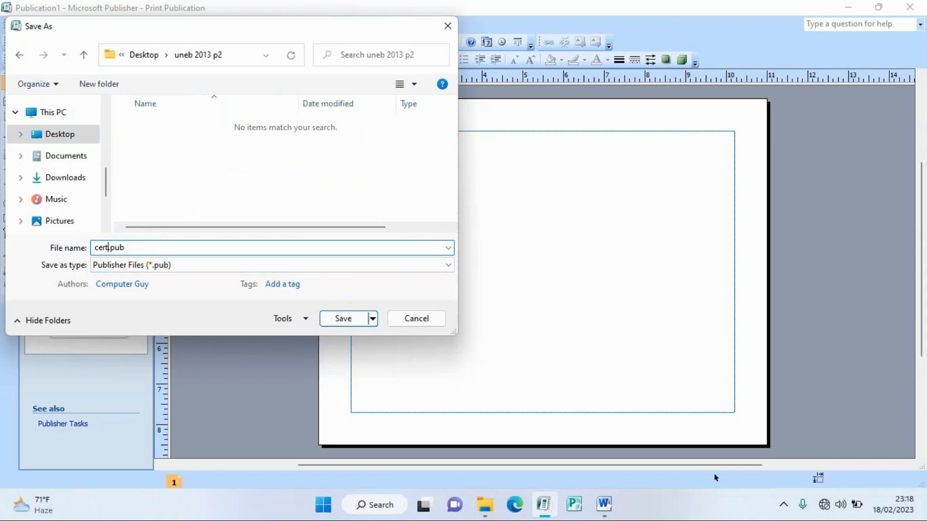
pyautogui.write('icate of excellence')
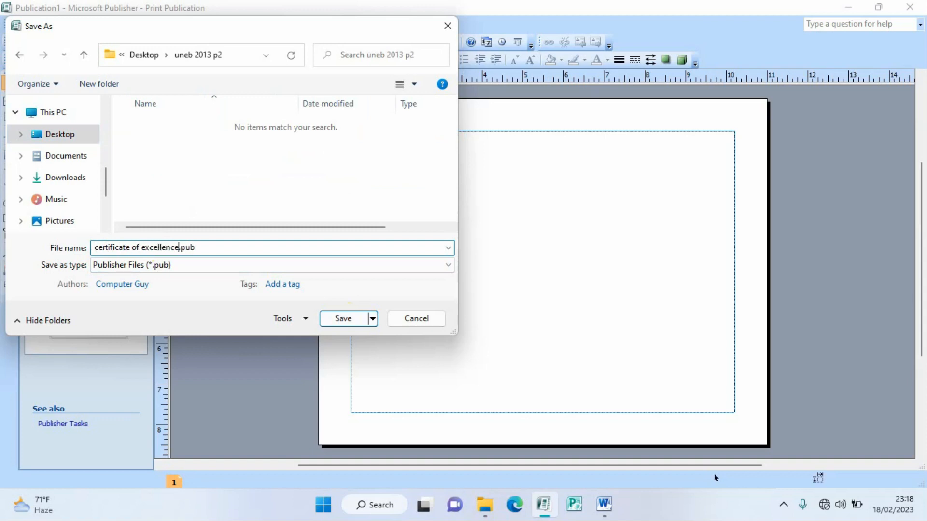
pyautogui.click(340, 319)
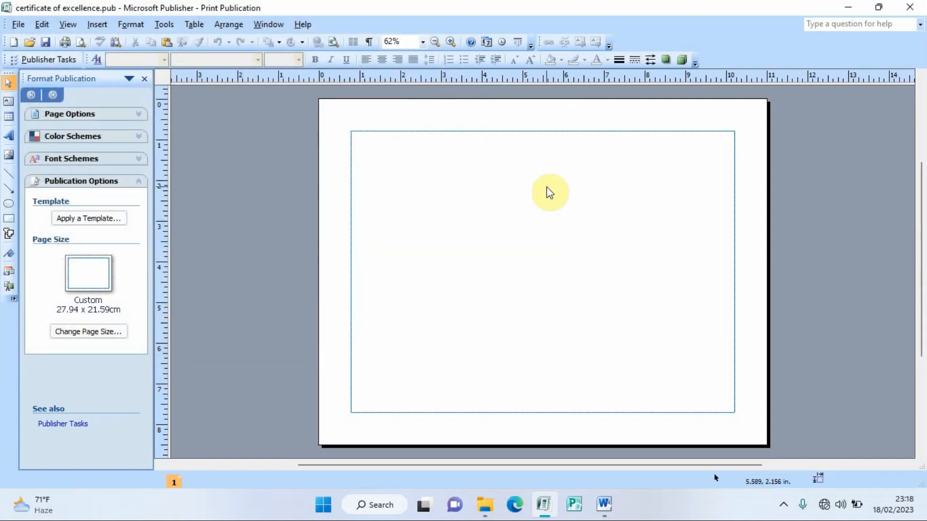
pyautogui.click(843, 8)
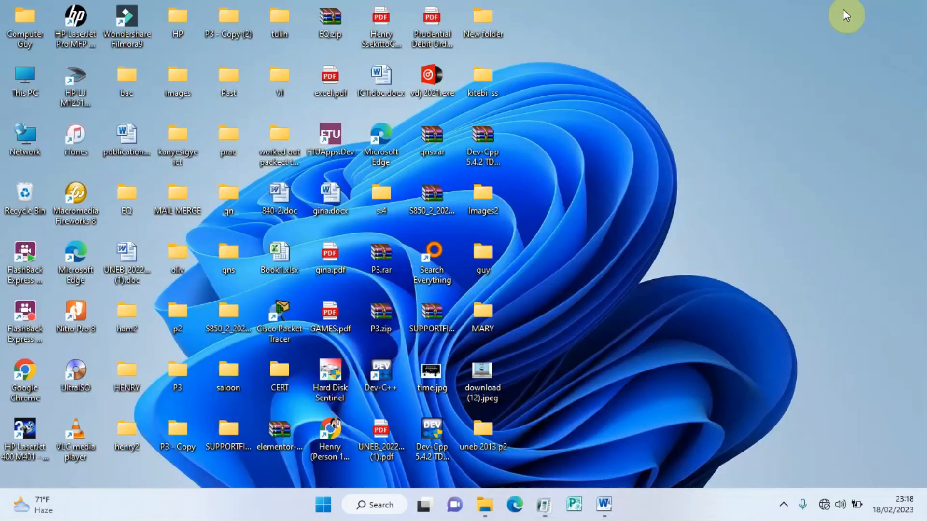
pyautogui.rightClick(488, 428)
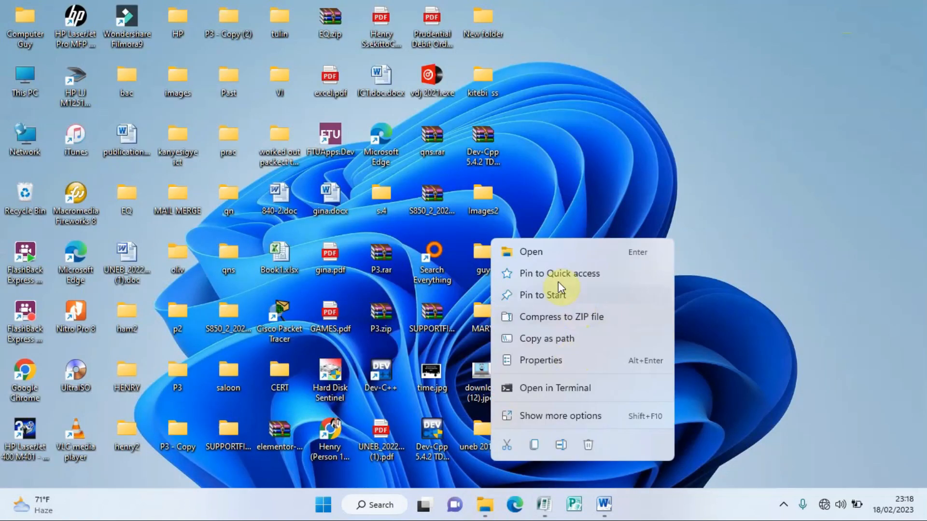
pyautogui.click(543, 251)
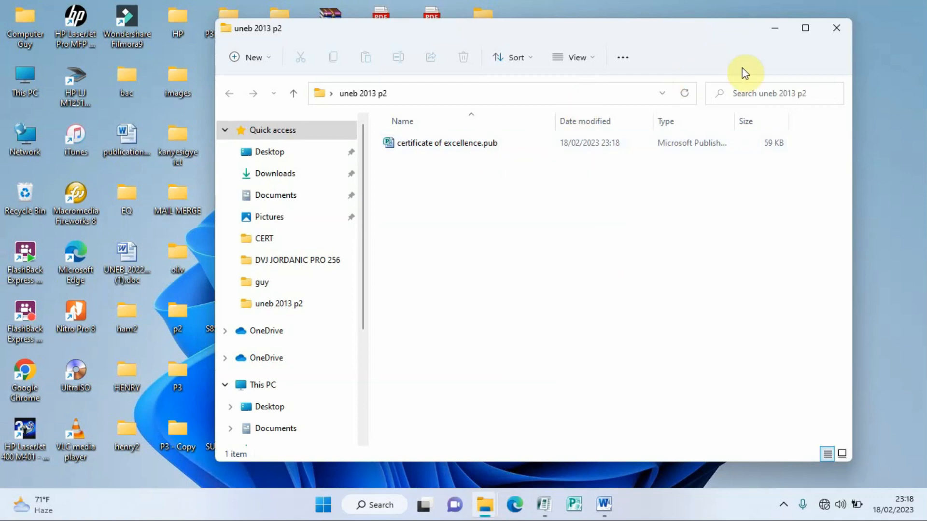
pyautogui.click(837, 39)
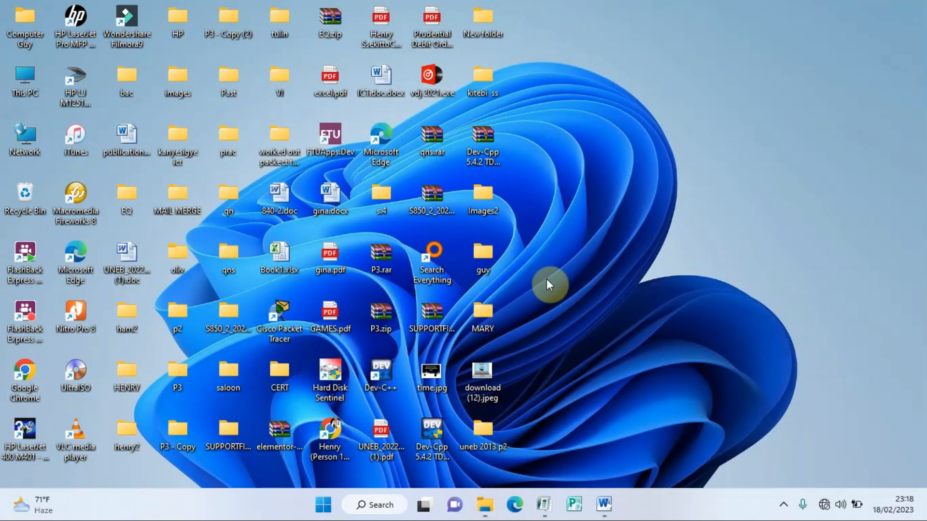
pyautogui.click(544, 503)
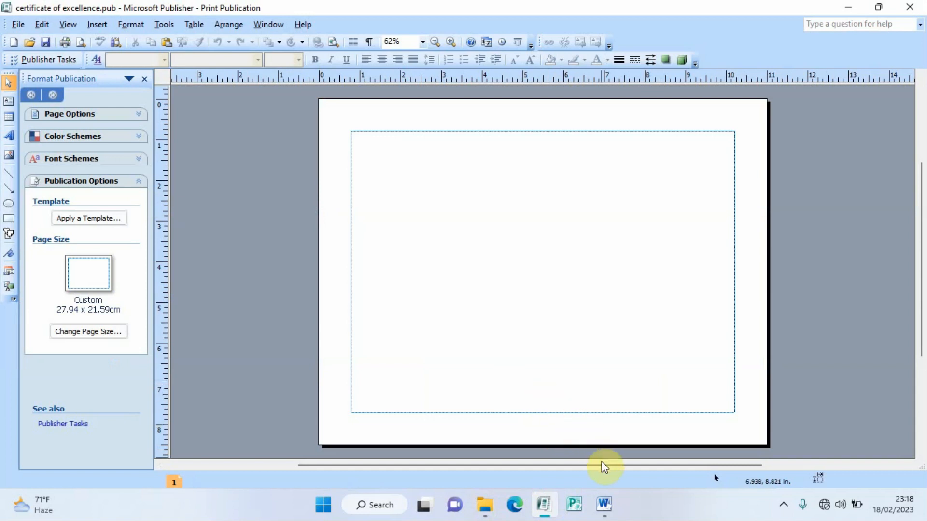
# Step: Copy 'Kiryamenvu Senior Secondary' from the Word question and return to Publisher
pyautogui.click(604, 504)
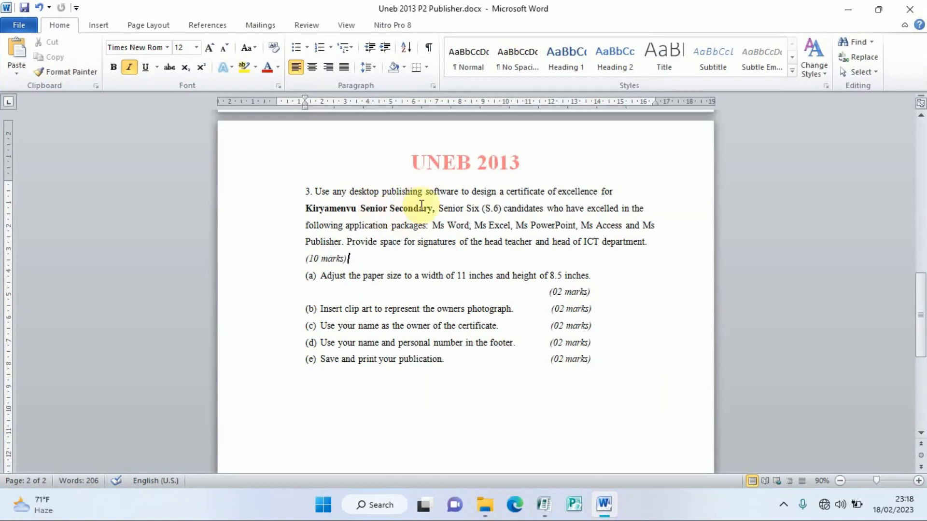
pyautogui.moveTo(433, 208); pyautogui.dragTo(325, 211)
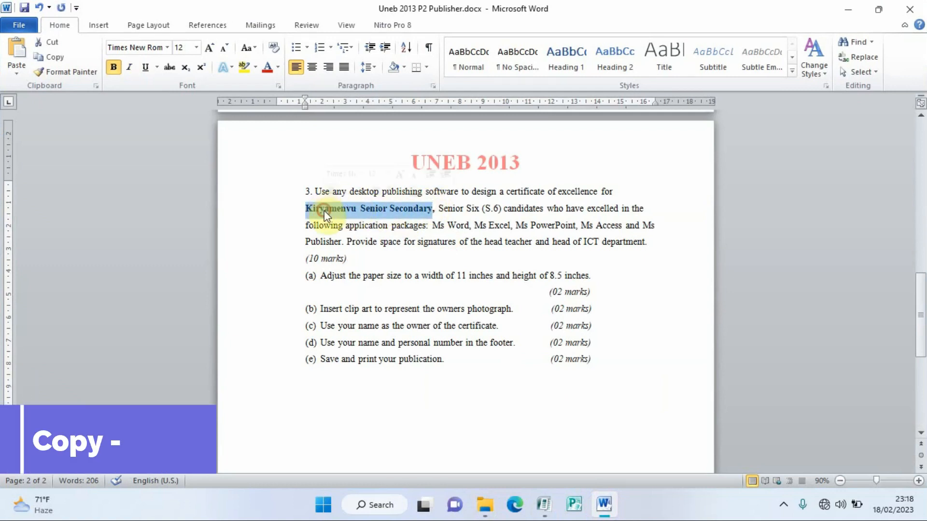
pyautogui.hotkey('ctrl', 'c')
pyautogui.click(443, 276)
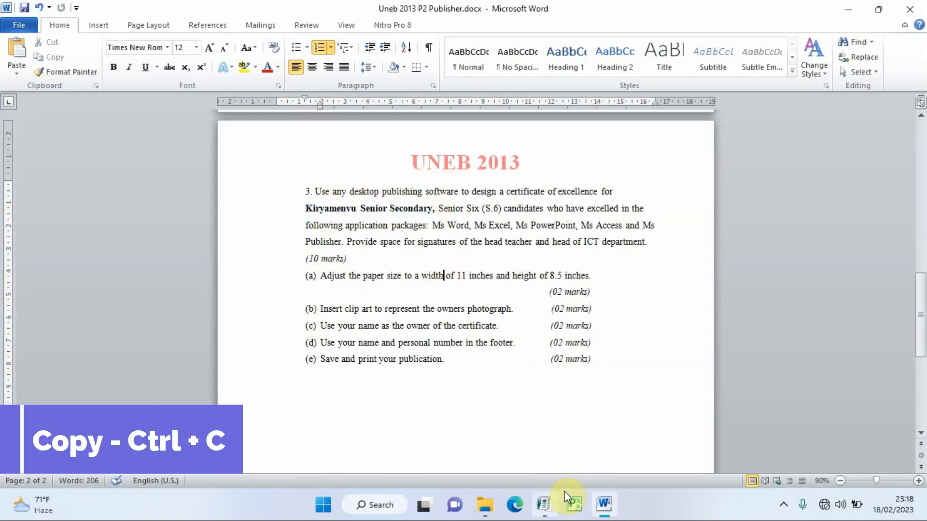
pyautogui.click(543, 503)
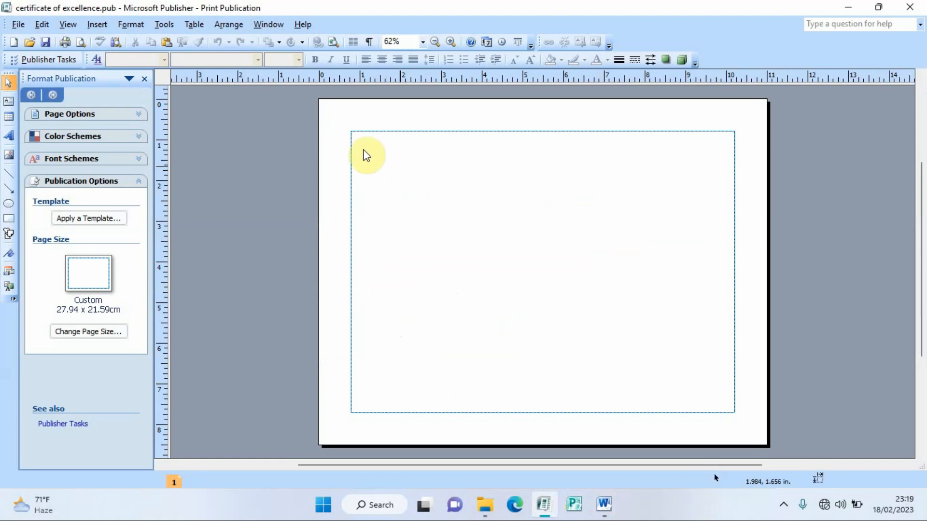
# Step: Insert the pasted school name as bold WordArt in the pale blue gradient style
pyautogui.click(10, 137)
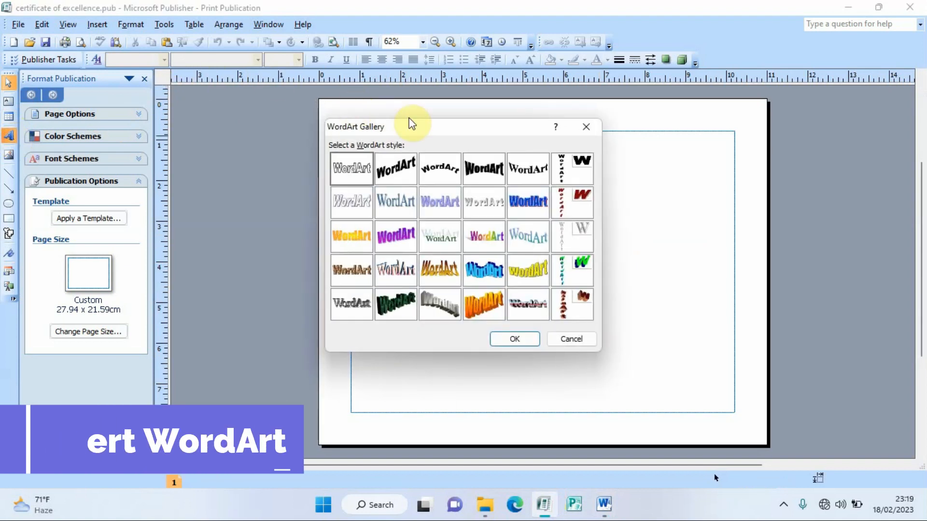
pyautogui.moveTo(425, 138); pyautogui.dragTo(490, 146)
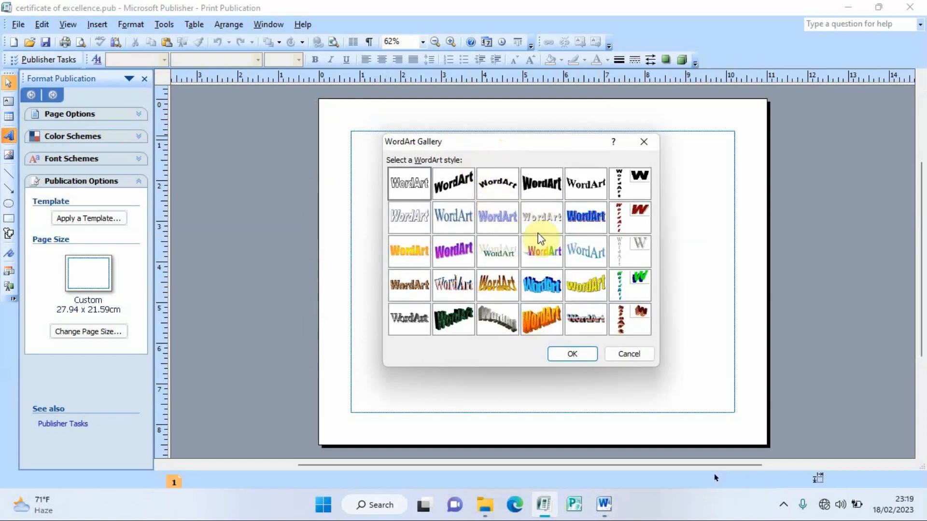
pyautogui.click(577, 253)
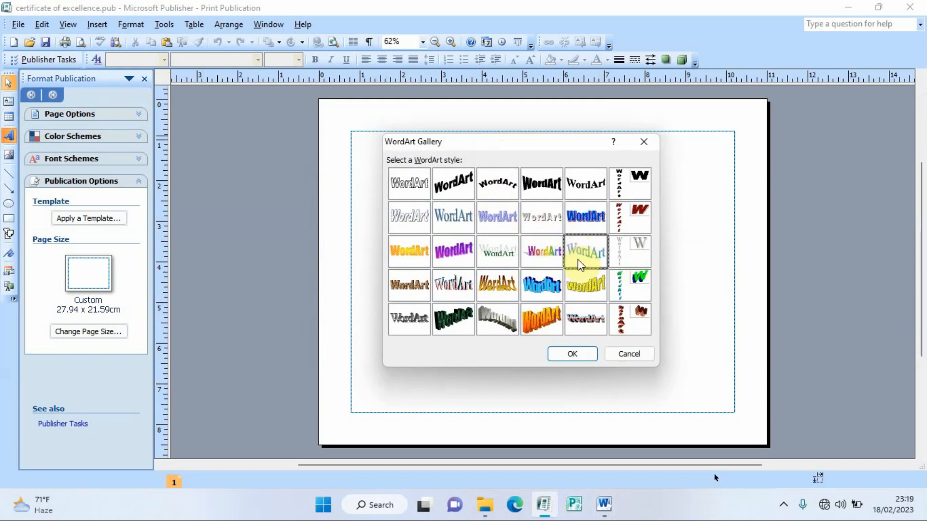
pyautogui.click(572, 354)
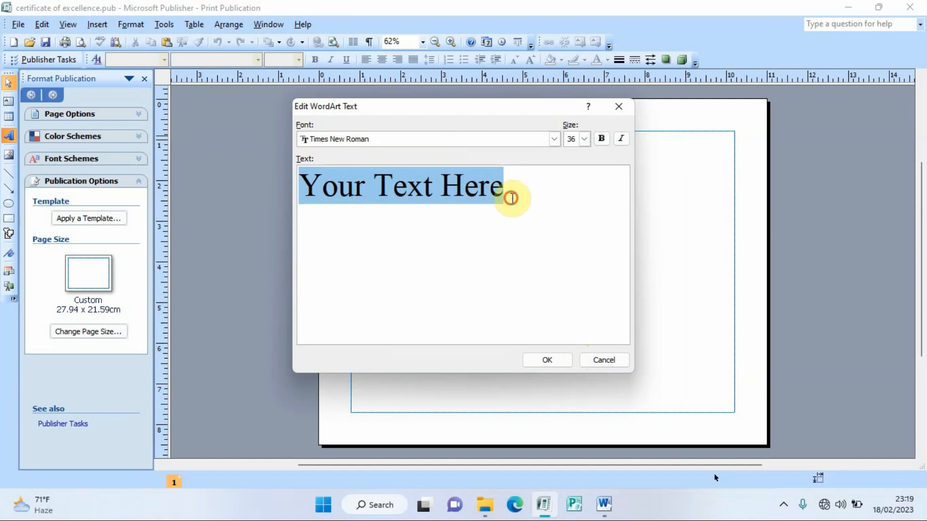
pyautogui.moveTo(508, 195); pyautogui.dragTo(307, 187)
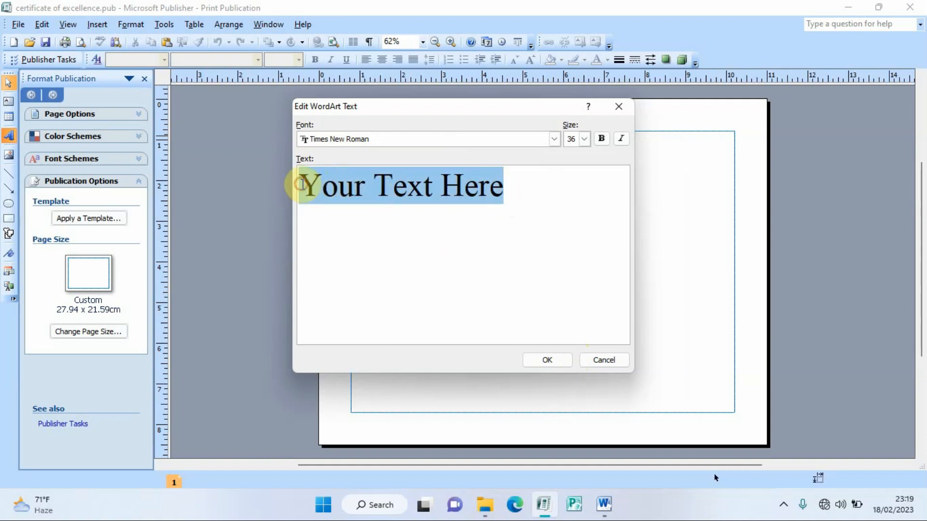
pyautogui.hotkey('ctrl', 'v')
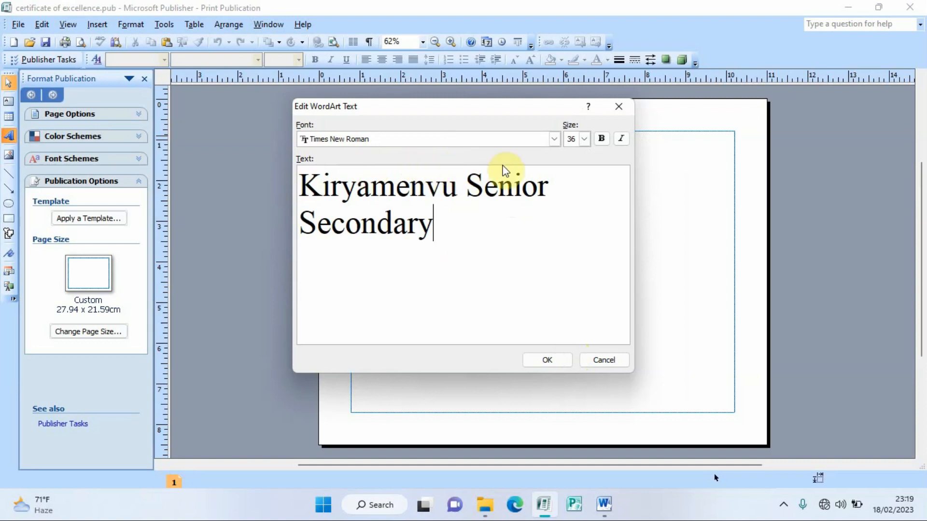
pyautogui.click(600, 140)
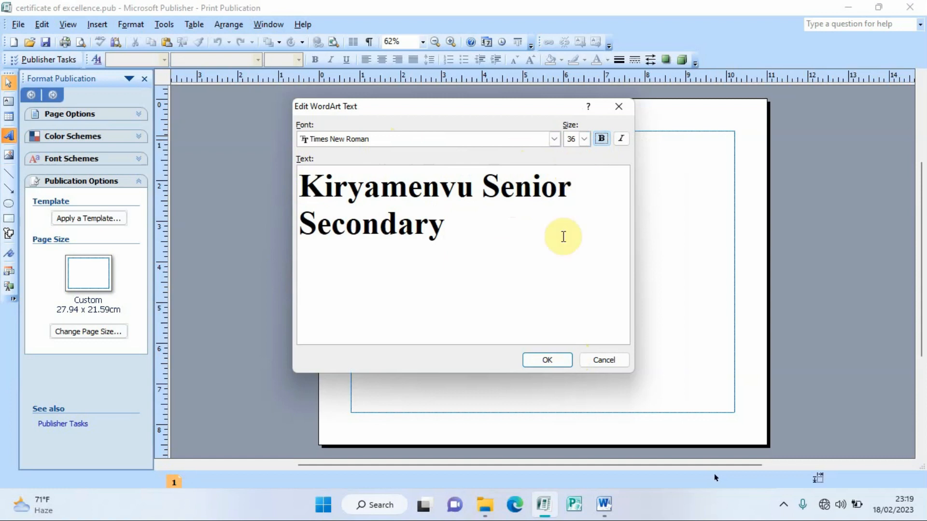
pyautogui.click(551, 360)
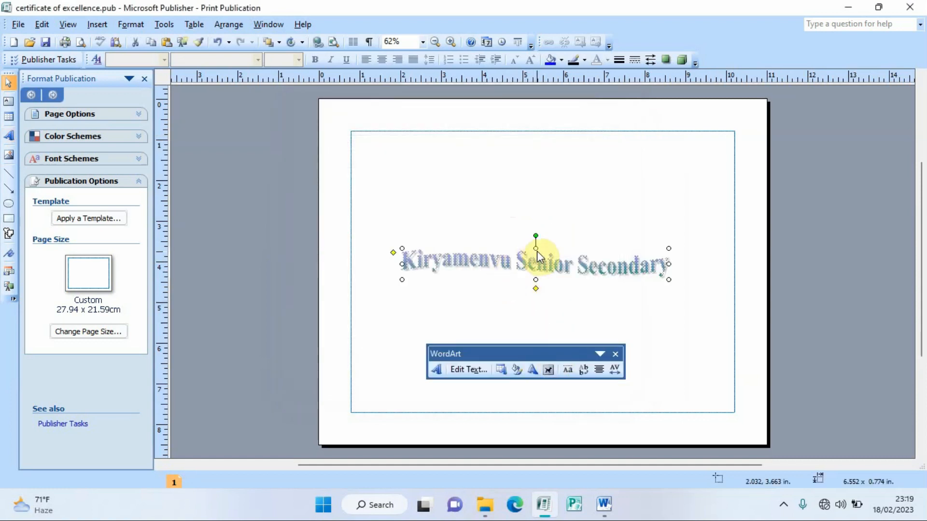
# Step: Stretch the school-name WordArt taller and move it to the top of the page
pyautogui.moveTo(536, 248); pyautogui.dragTo(535, 221)
pyautogui.moveTo(534, 154); pyautogui.dragTo(534, 151)
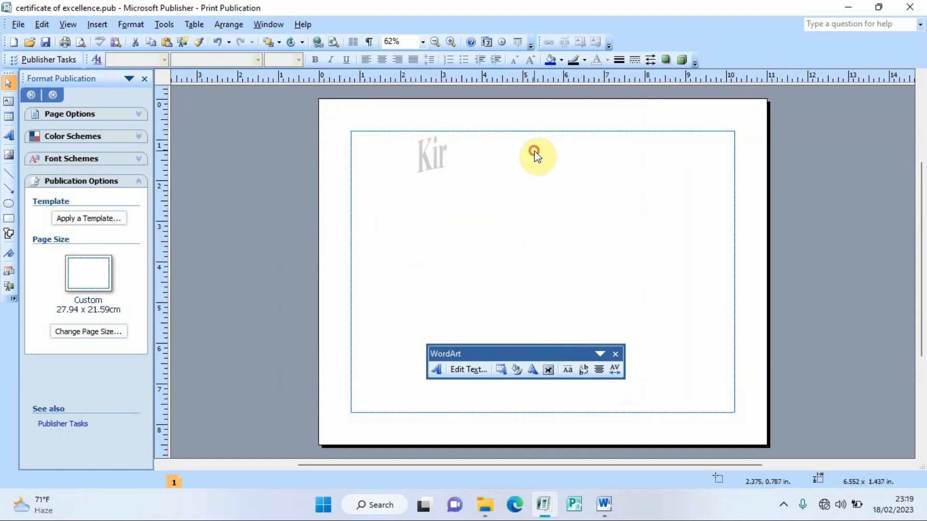
pyautogui.click(615, 355)
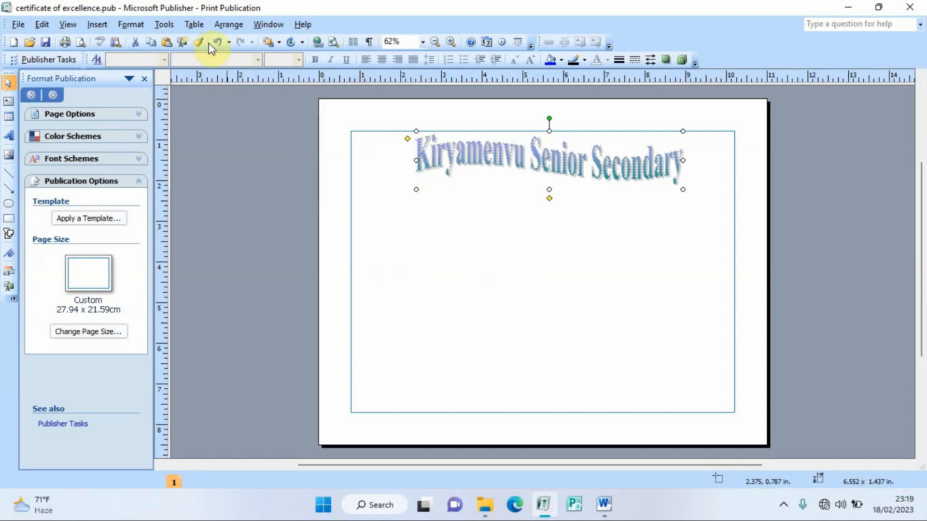
# Step: Set the left, right, top and bottom layout-guide margins all to 0"
pyautogui.click(225, 24)
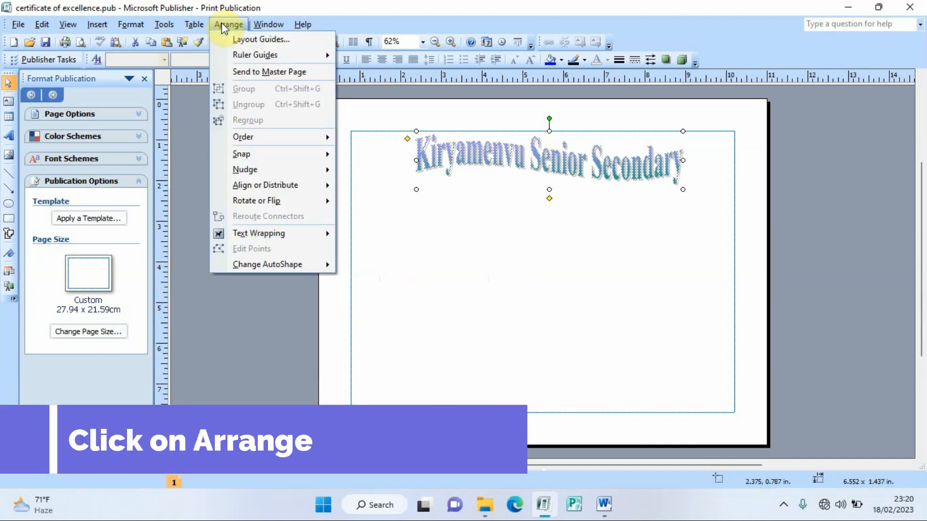
pyautogui.click(247, 39)
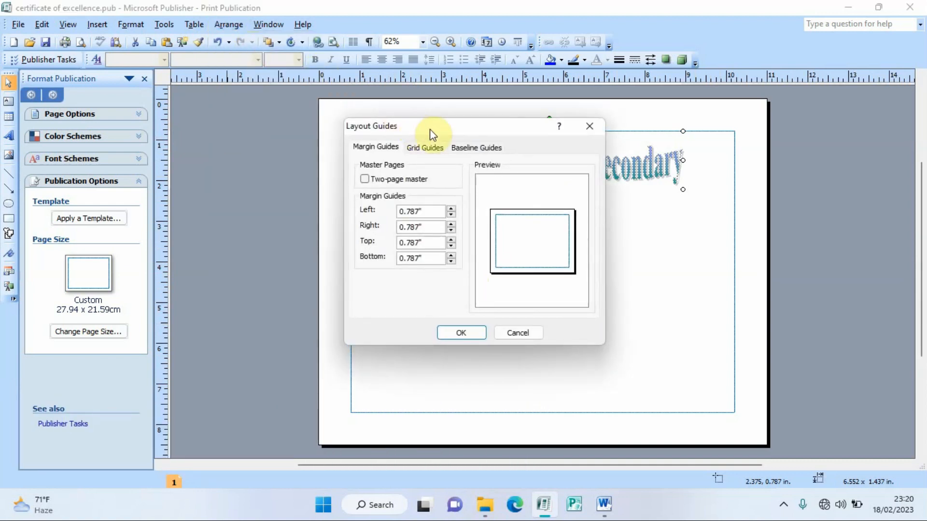
pyautogui.moveTo(430, 128); pyautogui.dragTo(146, 146)
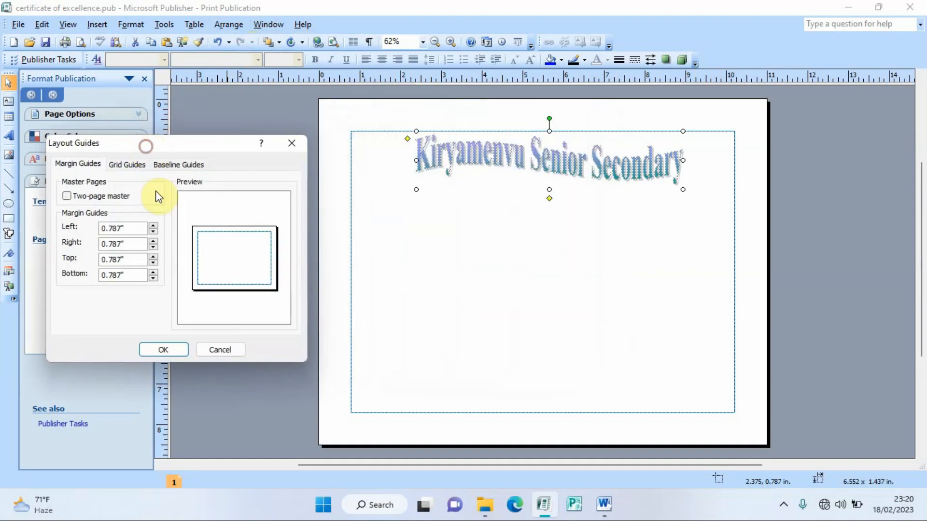
pyautogui.click(154, 238)
pyautogui.click(154, 237)
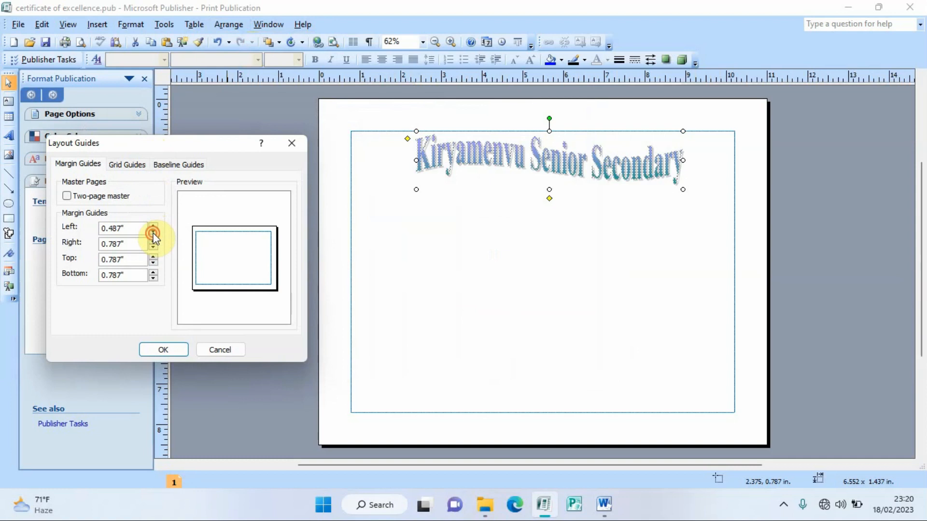
pyautogui.click(153, 238)
pyautogui.click(153, 238)
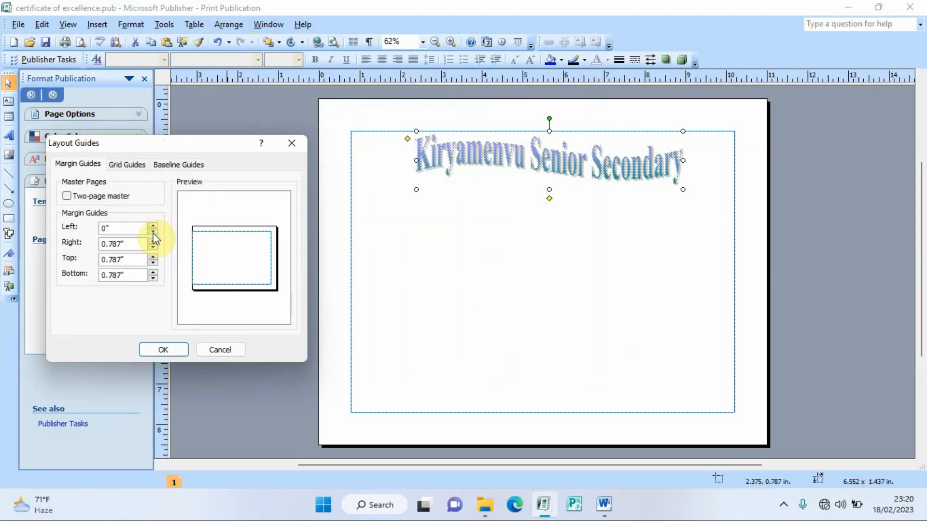
pyautogui.click(154, 247)
pyautogui.click(154, 247)
pyautogui.click(153, 247)
pyautogui.click(154, 248)
pyautogui.click(154, 248)
pyautogui.click(154, 248)
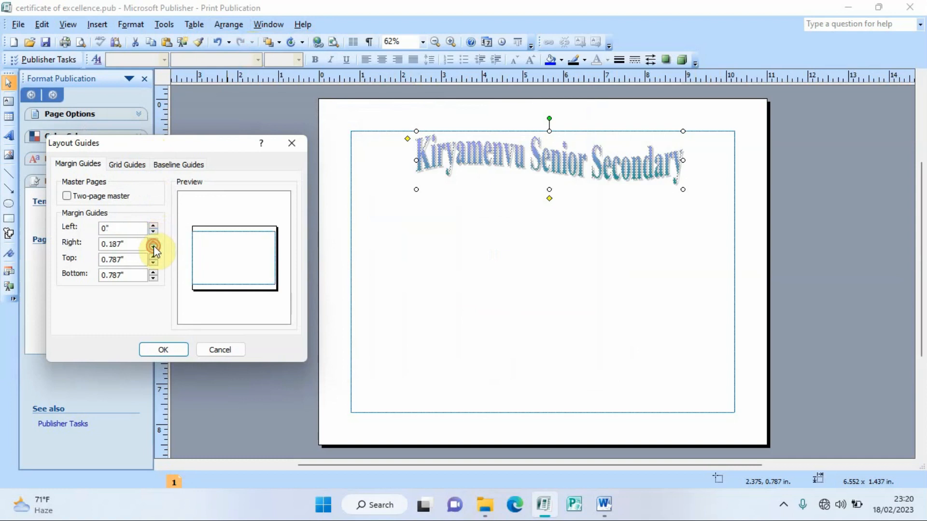
pyautogui.click(154, 247)
pyautogui.click(154, 263)
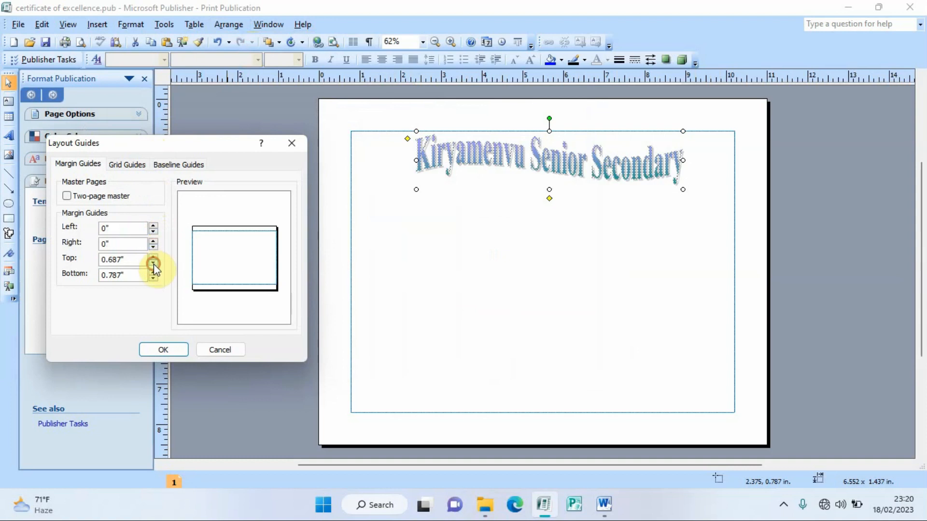
pyautogui.click(153, 263)
pyautogui.click(154, 263)
pyautogui.click(153, 263)
pyautogui.click(153, 263)
pyautogui.click(153, 263)
pyautogui.click(154, 263)
pyautogui.click(153, 263)
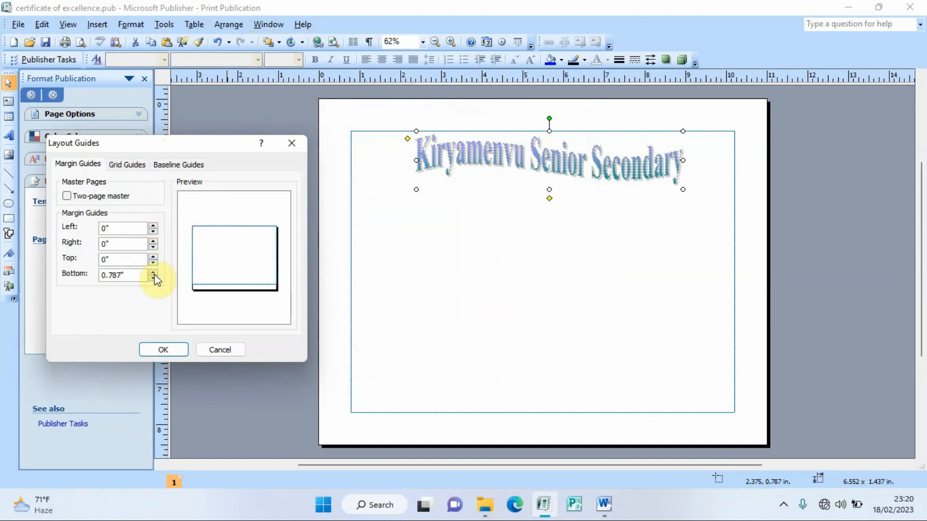
pyautogui.click(153, 279)
pyautogui.click(153, 279)
pyautogui.click(154, 278)
pyautogui.click(153, 278)
pyautogui.click(154, 278)
pyautogui.click(153, 279)
pyautogui.click(153, 279)
pyautogui.click(153, 279)
pyautogui.click(167, 349)
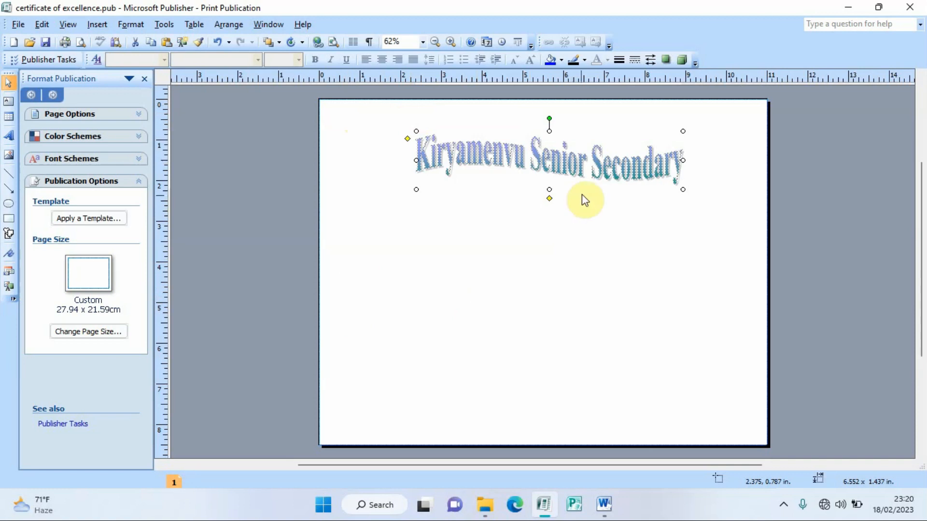
# Step: Raise the header WordArt, stretch it wider to the left, then nudge it slightly right
pyautogui.moveTo(563, 164); pyautogui.dragTo(570, 139)
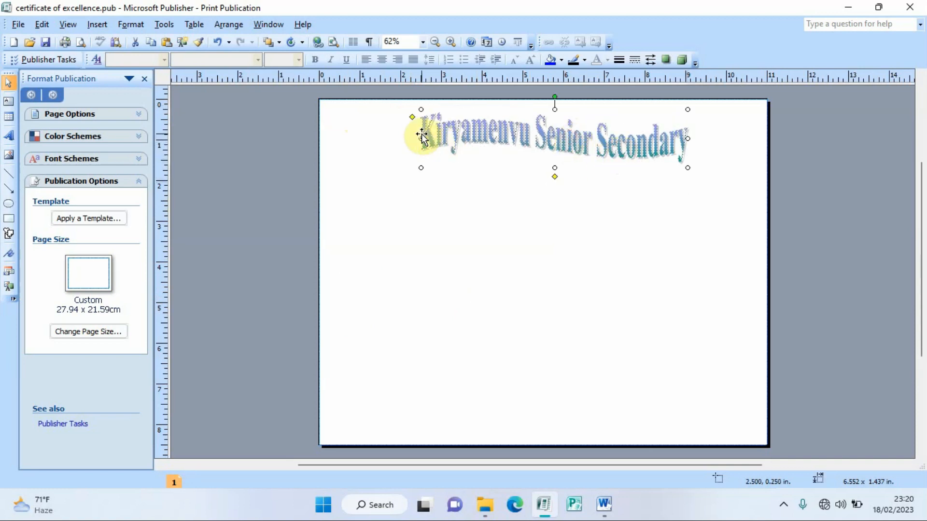
pyautogui.moveTo(421, 138); pyautogui.dragTo(396, 139)
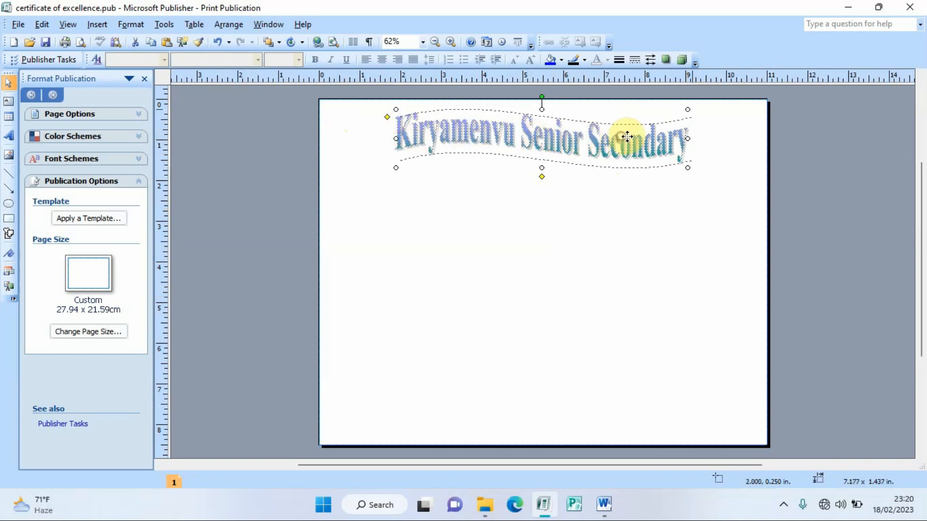
pyautogui.moveTo(622, 138); pyautogui.dragTo(633, 138)
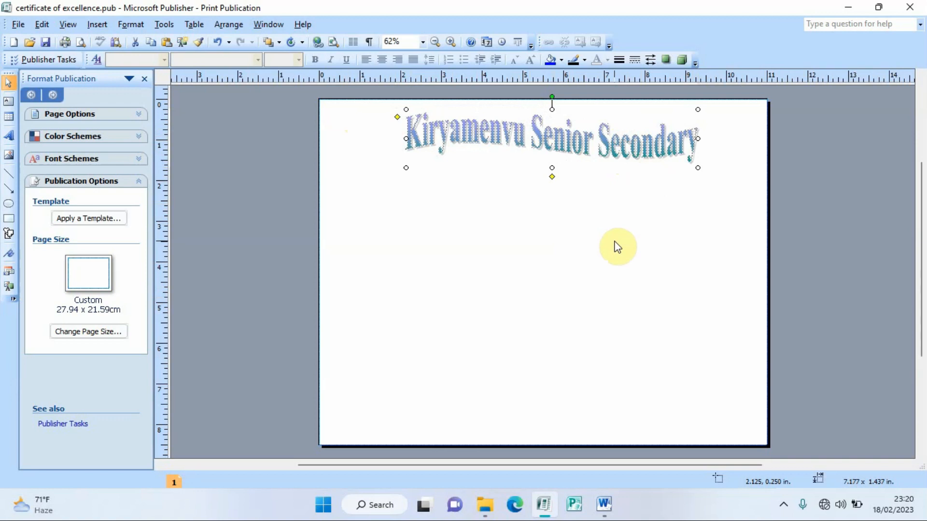
# Step: Draw a text box across the header, add two blank lines, and set 15 pt centred text
pyautogui.click(9, 101)
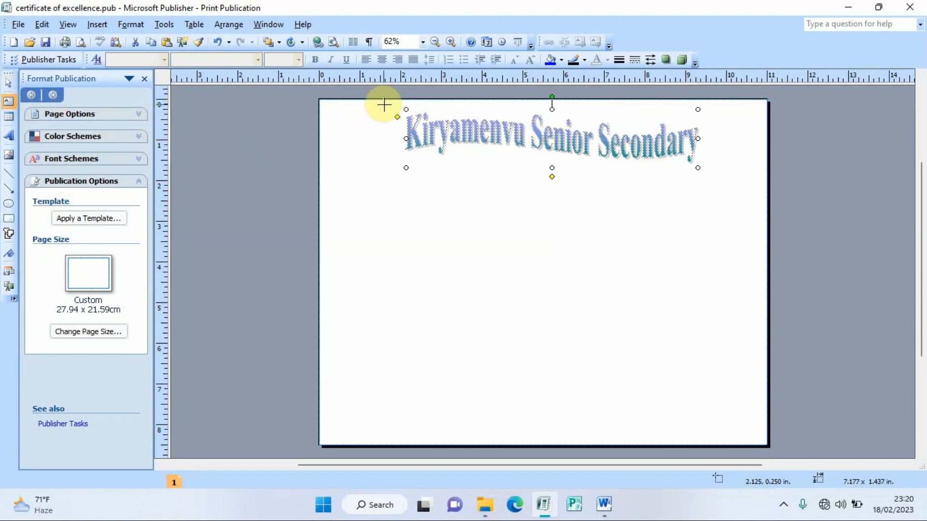
pyautogui.moveTo(400, 100); pyautogui.dragTo(702, 221)
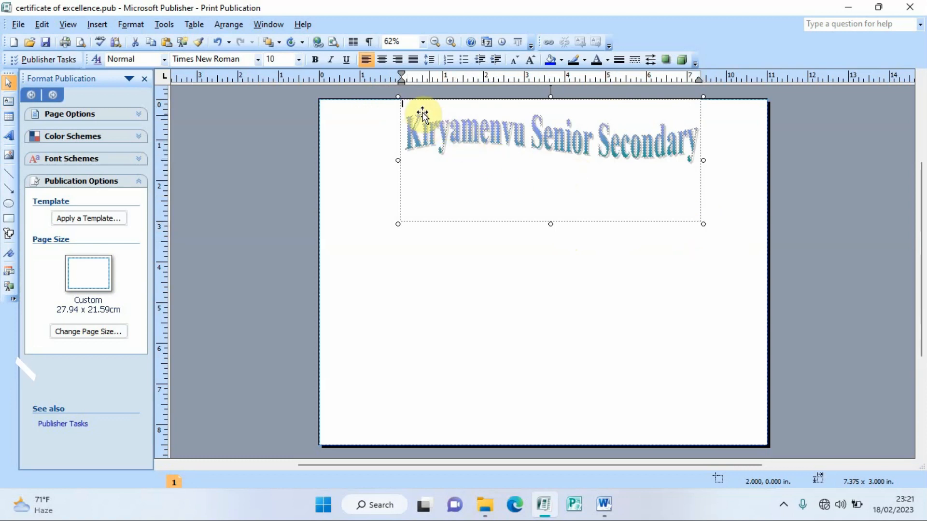
pyautogui.press('Return')
pyautogui.press('Return')
pyautogui.press('Return')
pyautogui.press('Return')
pyautogui.press('Return')
pyautogui.press('Return')
pyautogui.press('Return')
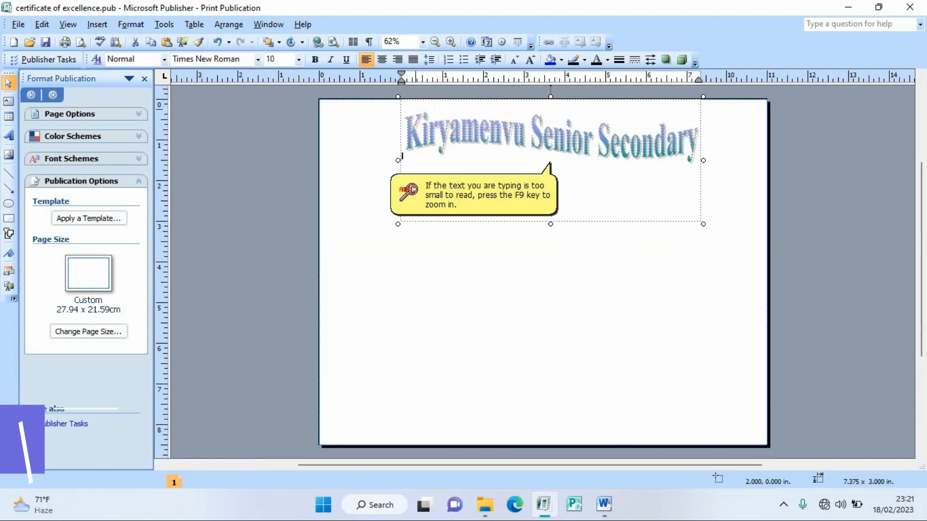
pyautogui.press('Return')
pyautogui.press('Return')
pyautogui.press('Return')
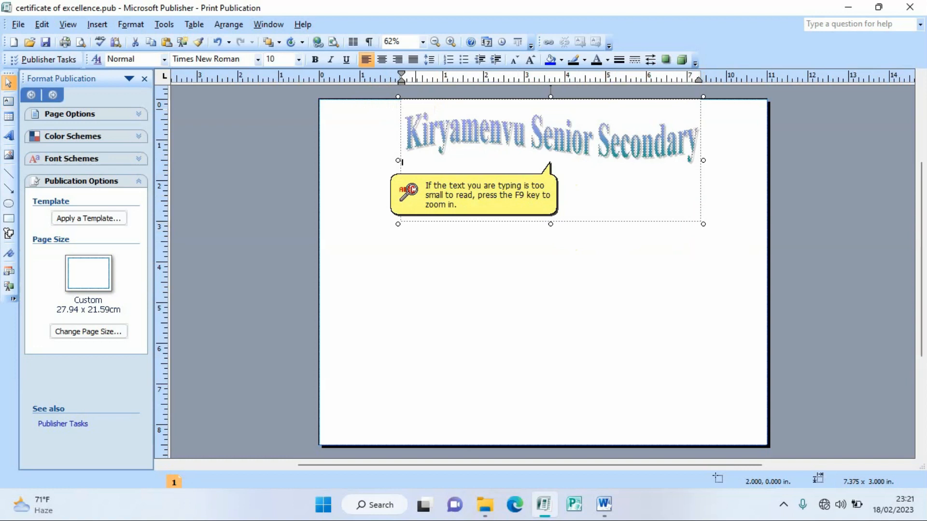
pyautogui.click(281, 59)
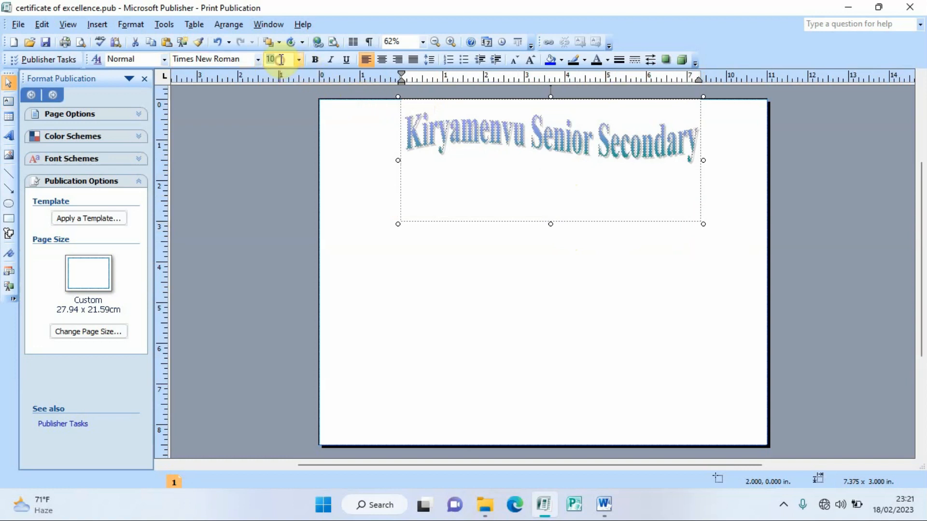
pyautogui.write('15')
pyautogui.press('Return')
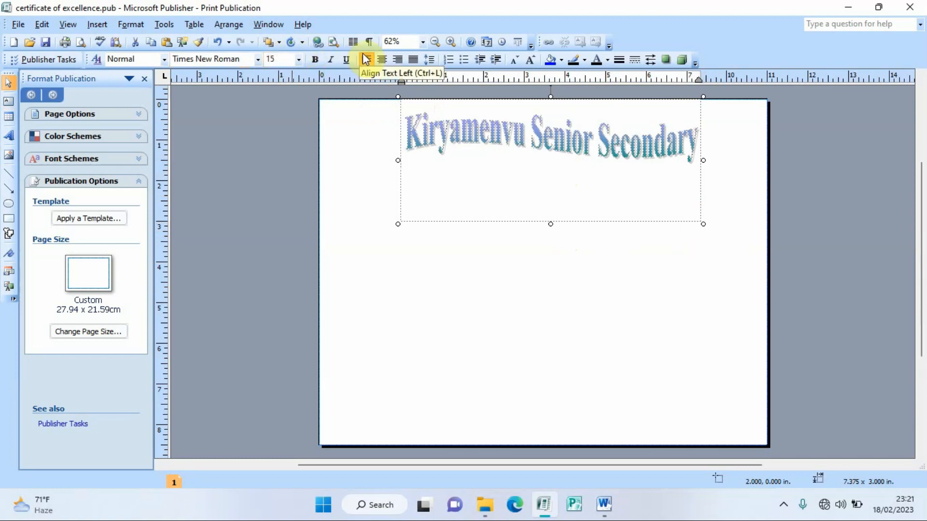
pyautogui.click(382, 60)
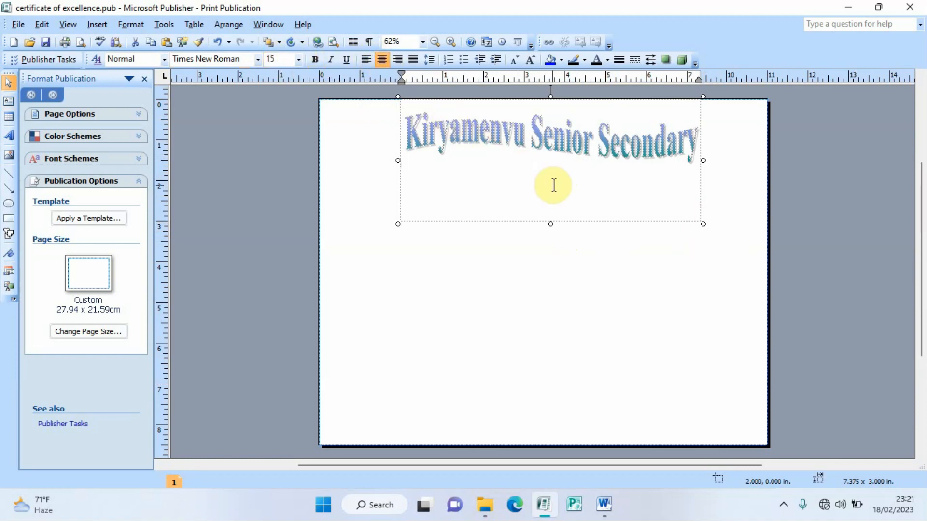
# Step: Type 'MOTTO: NO PAIN NO GAIN', then the school's postal address, telephone and email lines
pyautogui.write('motto')
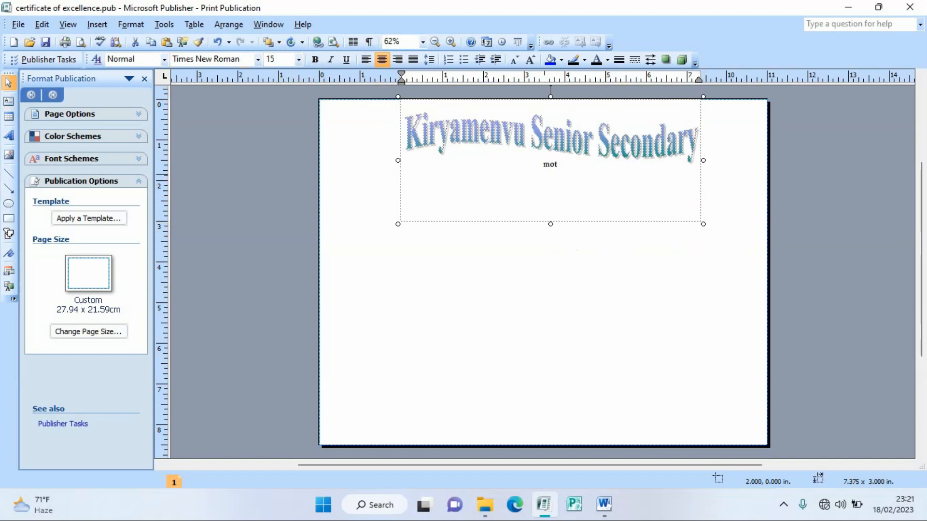
pyautogui.press('BackSpace')
pyautogui.press('BackSpace')
pyautogui.press('BackSpace')
pyautogui.press('BackSpace')
pyautogui.press('BackSpace')
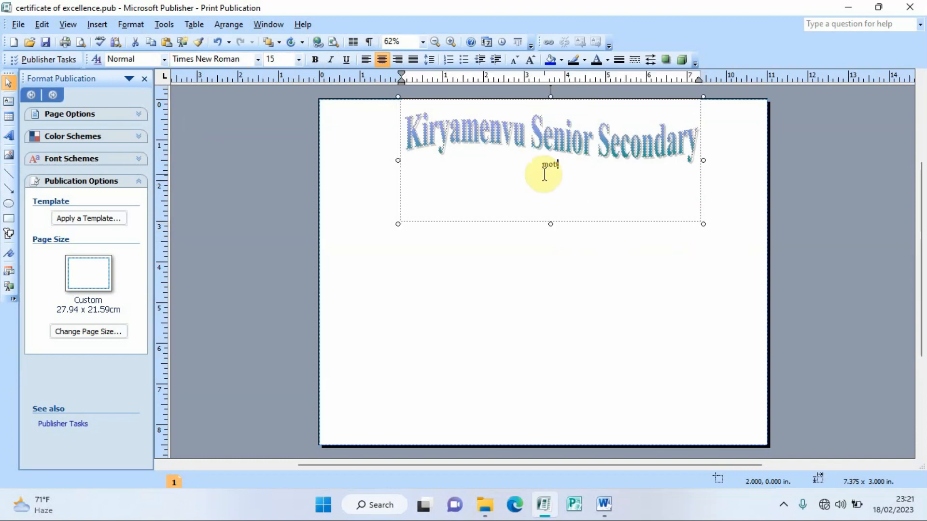
pyautogui.write('MOTTO')
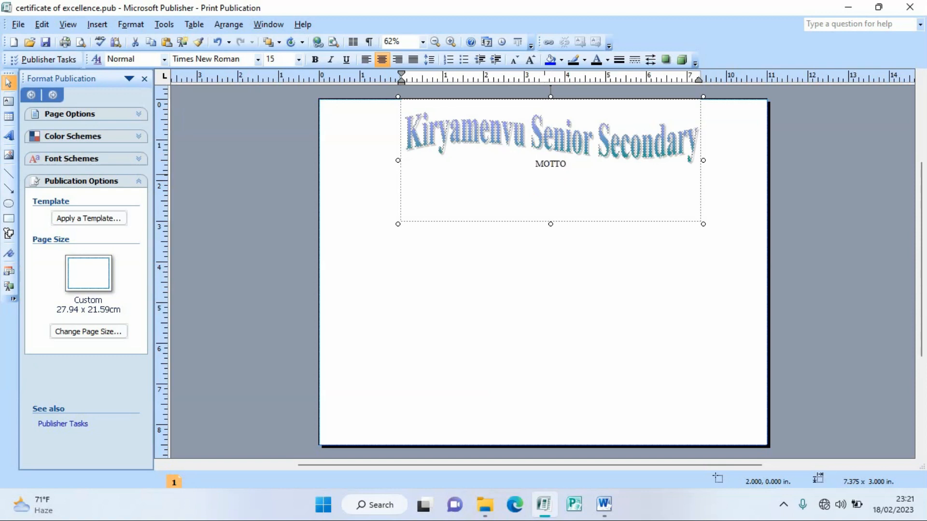
pyautogui.write(':')
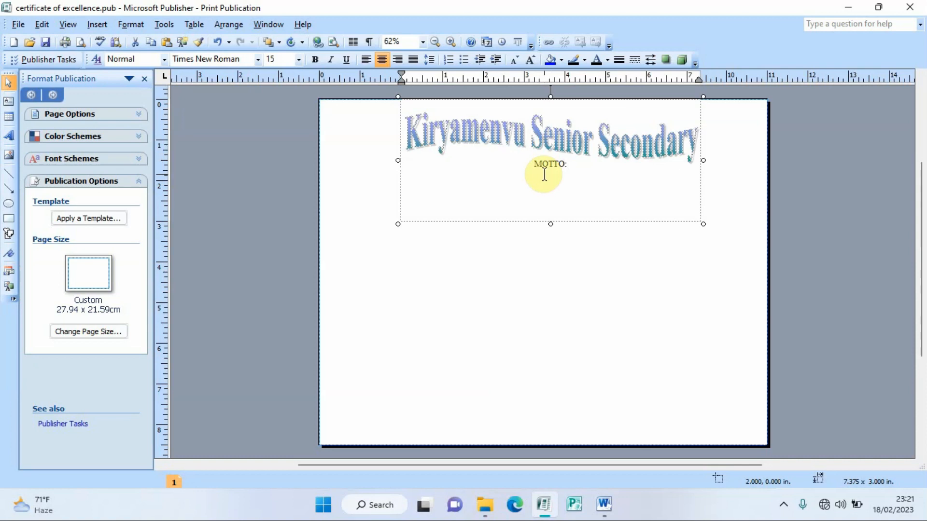
pyautogui.write(' NO PAIN')
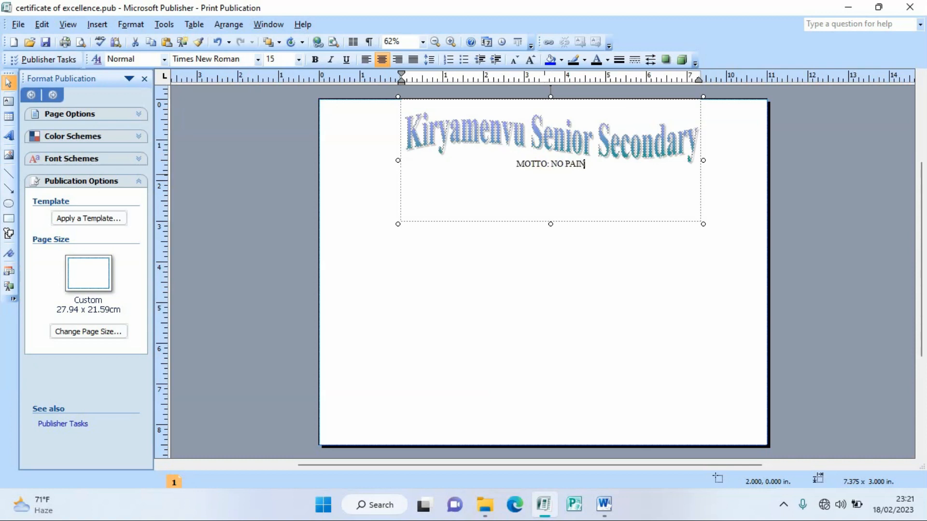
pyautogui.write(' NO GAIN')
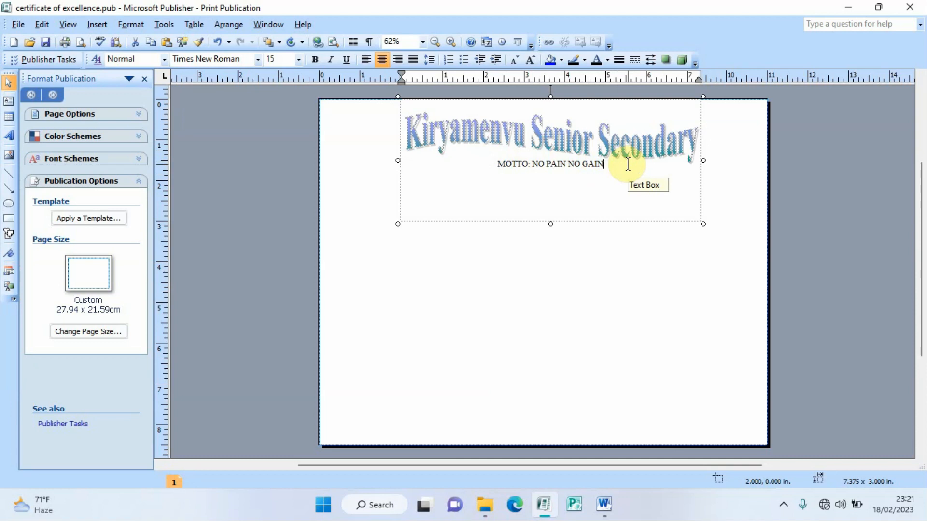
pyautogui.press('Return')
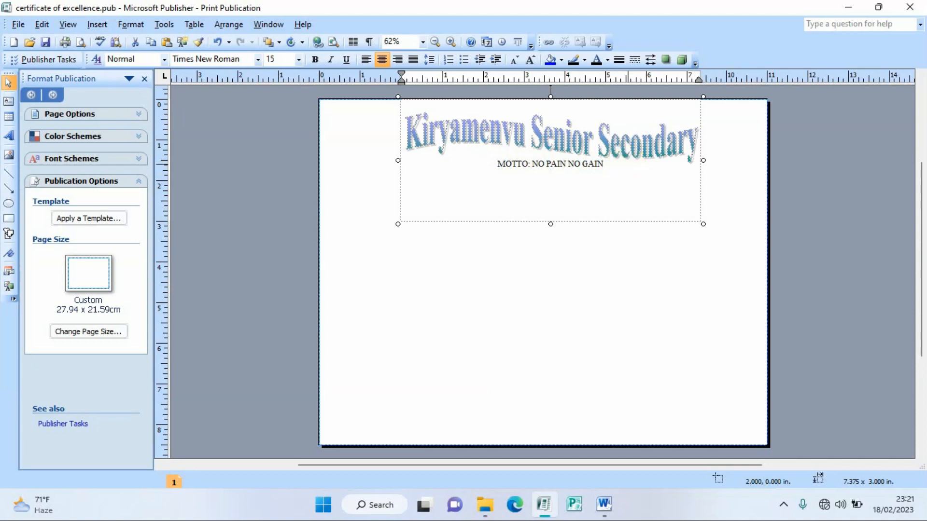
pyautogui.write('P.O.BOX 5252, KAMPALA')
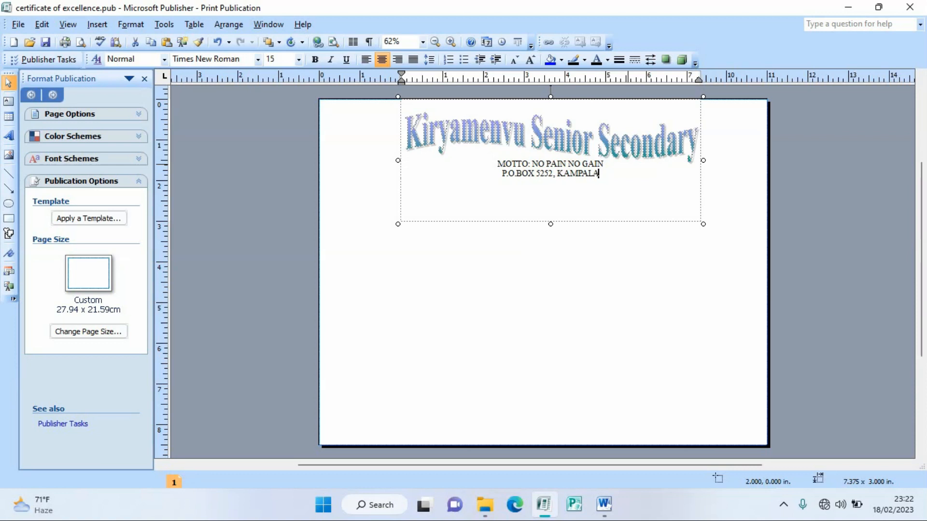
pyautogui.write('. UGA')
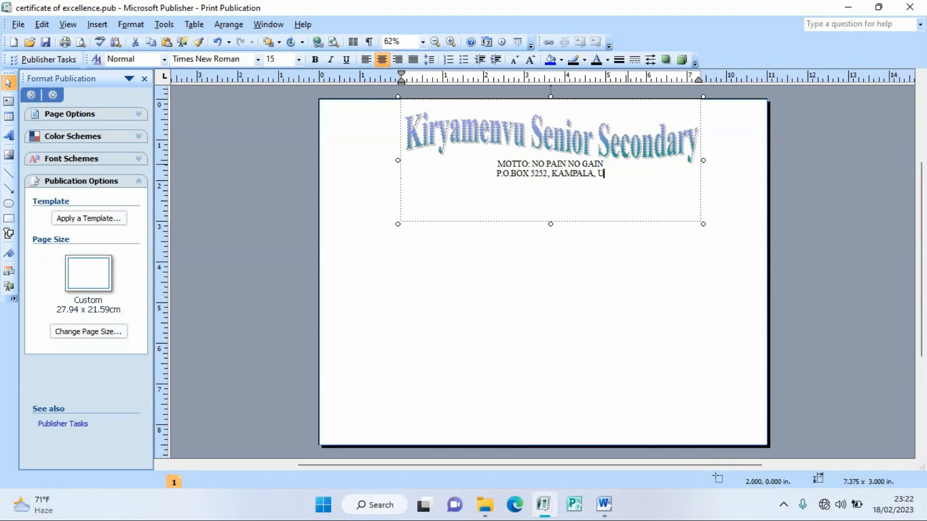
pyautogui.write('NDA')
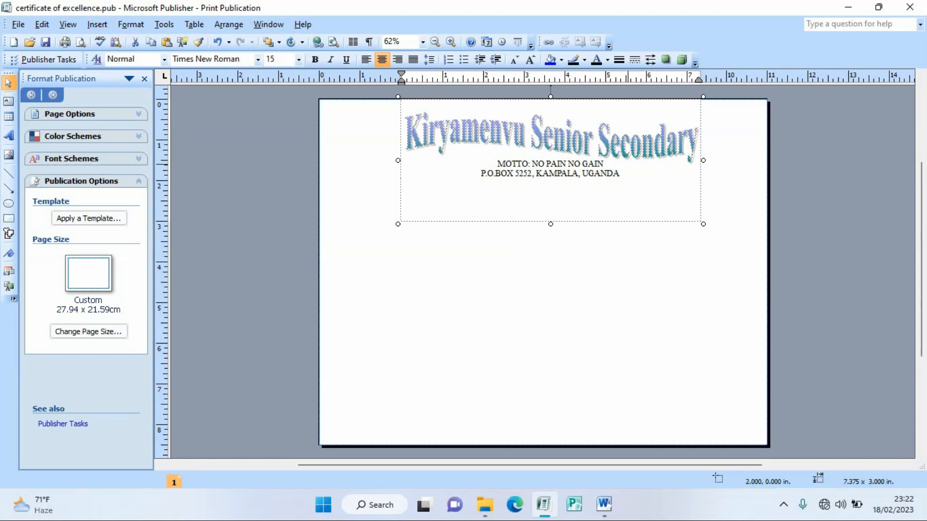
pyautogui.write(' TEL')
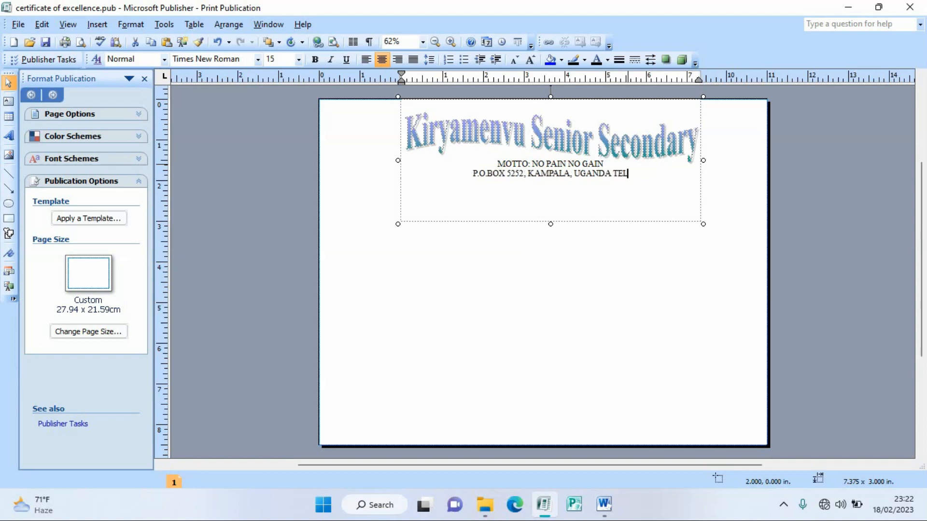
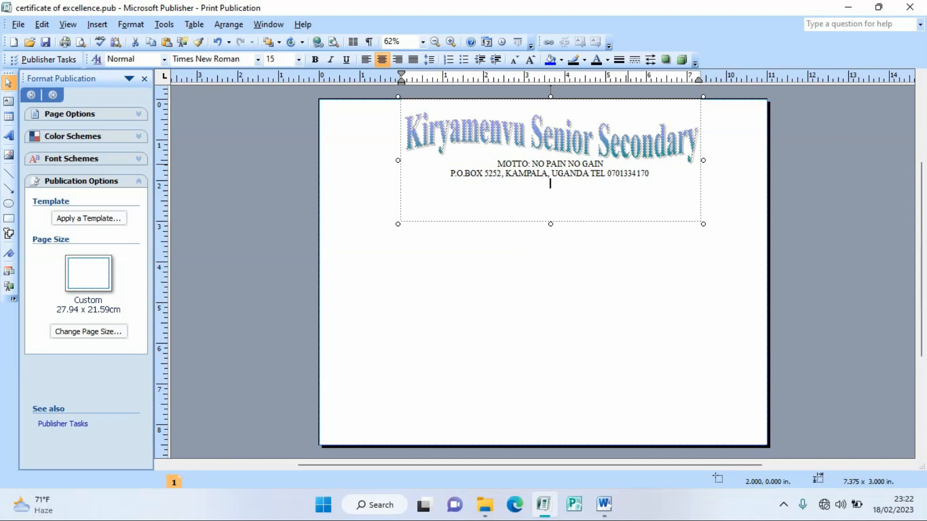
pyautogui.write('EMAIL :')
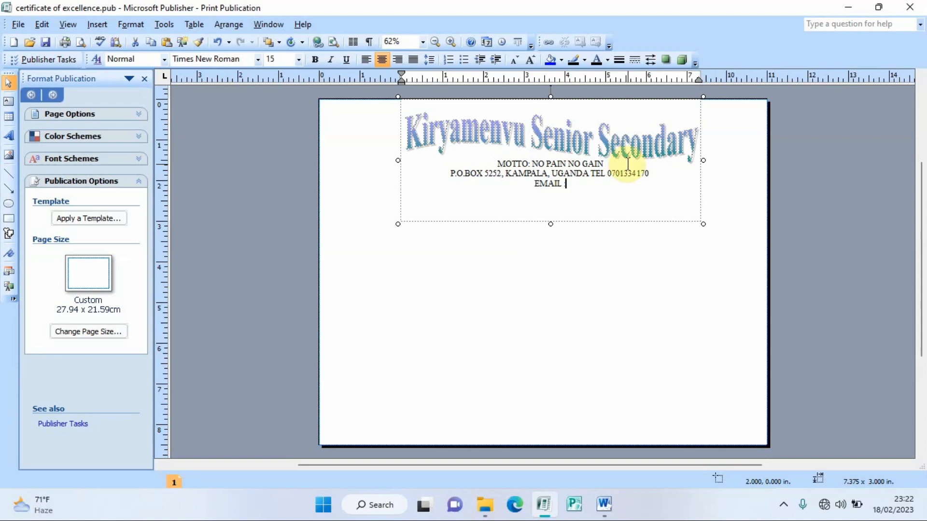
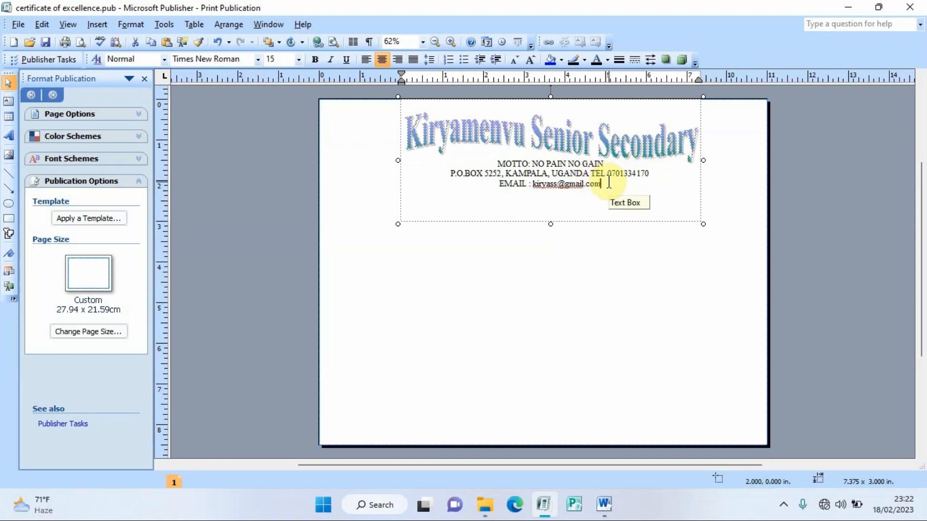
# Step: Make the address, telephone and email lines bold
pyautogui.moveTo(655, 174); pyautogui.dragTo(485, 175)
pyautogui.moveTo(603, 185); pyautogui.dragTo(503, 167)
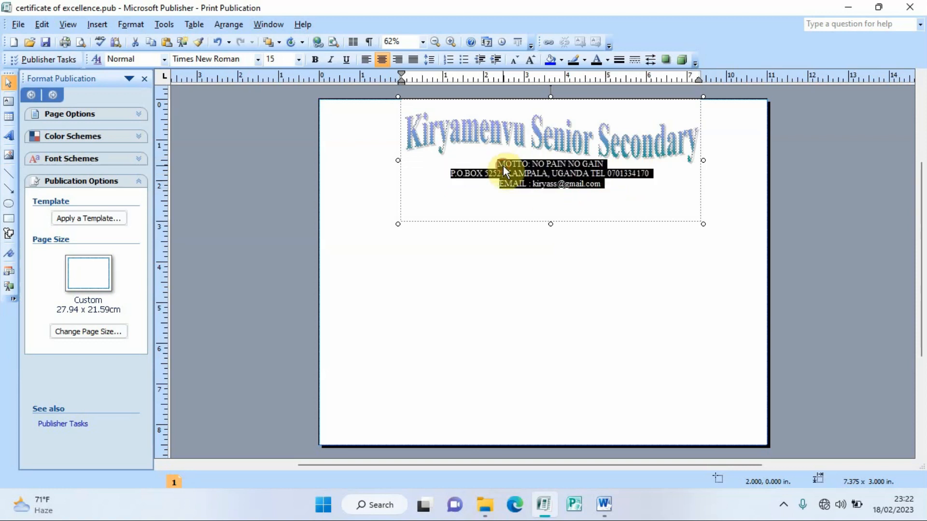
pyautogui.click(316, 60)
pyautogui.click(593, 184)
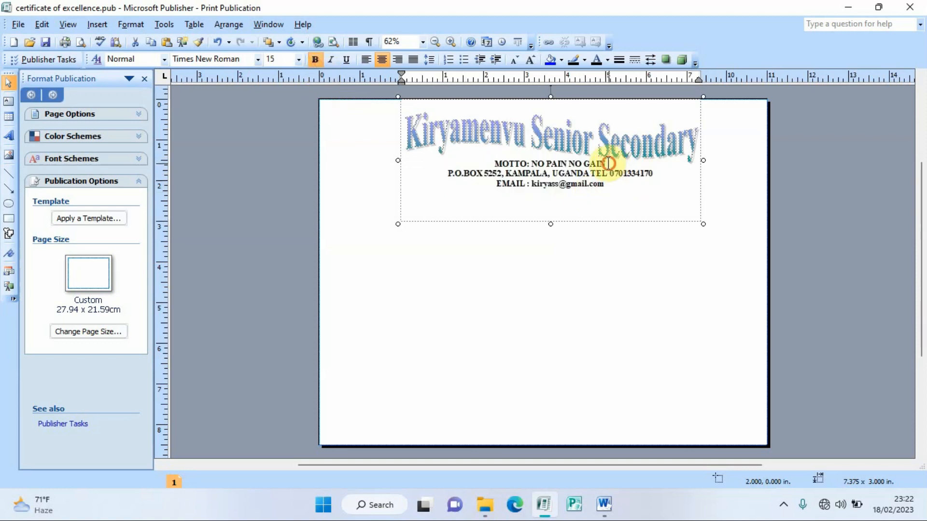
# Step: Colour the motto line and the email line blue
pyautogui.moveTo(609, 163); pyautogui.dragTo(493, 164)
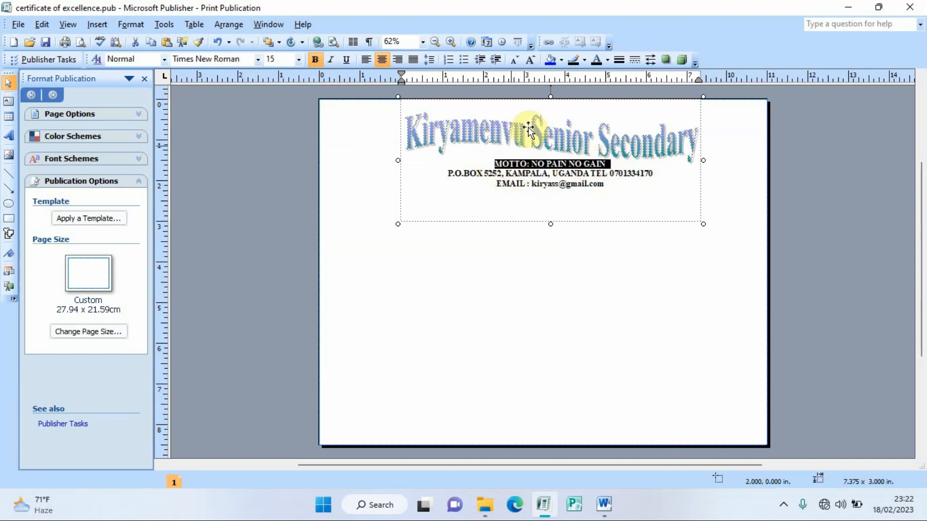
pyautogui.click(607, 60)
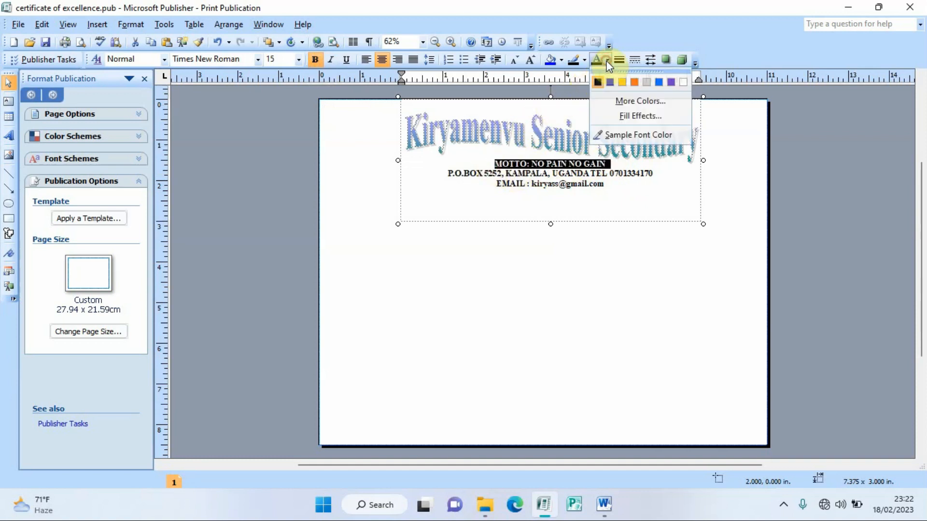
pyautogui.click(658, 82)
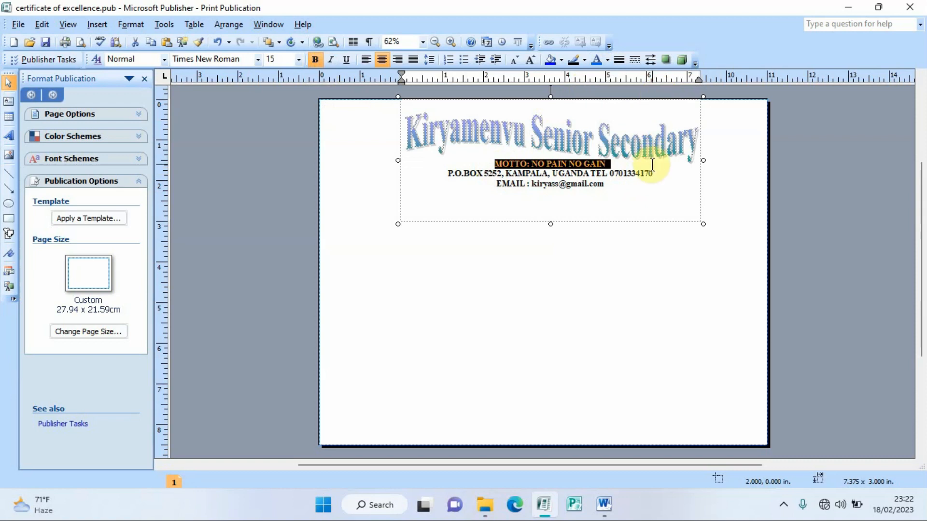
pyautogui.moveTo(605, 183); pyautogui.dragTo(496, 185)
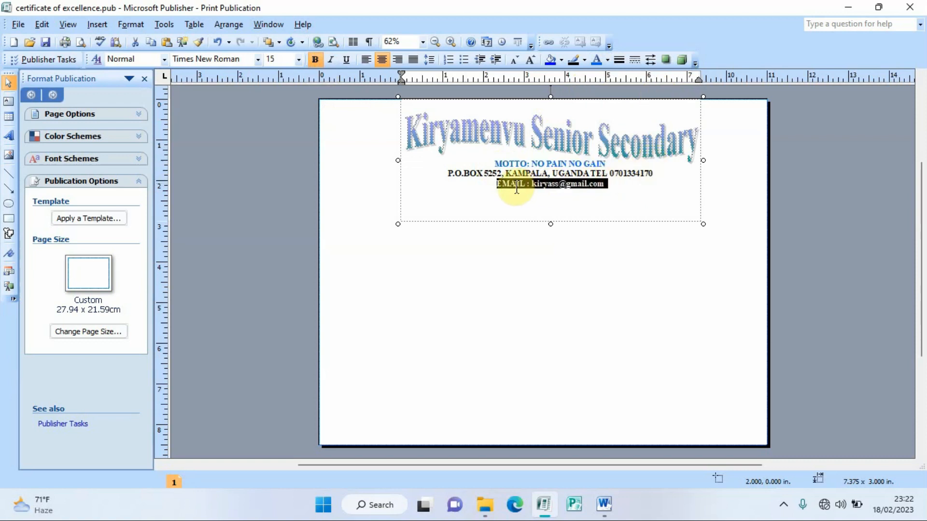
pyautogui.click(598, 61)
# Step: Shrink the header text box to fit its text, then bring the Word instructions forward
pyautogui.click(585, 258)
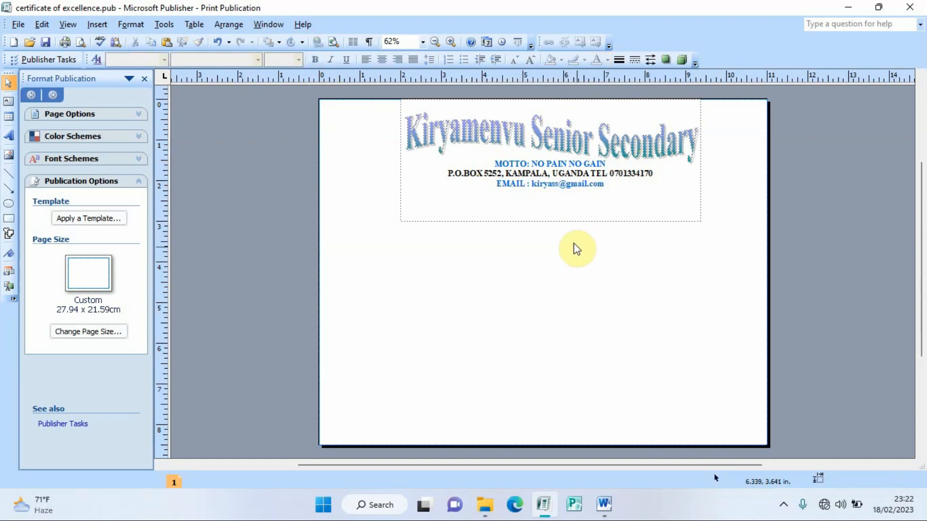
pyautogui.click(548, 220)
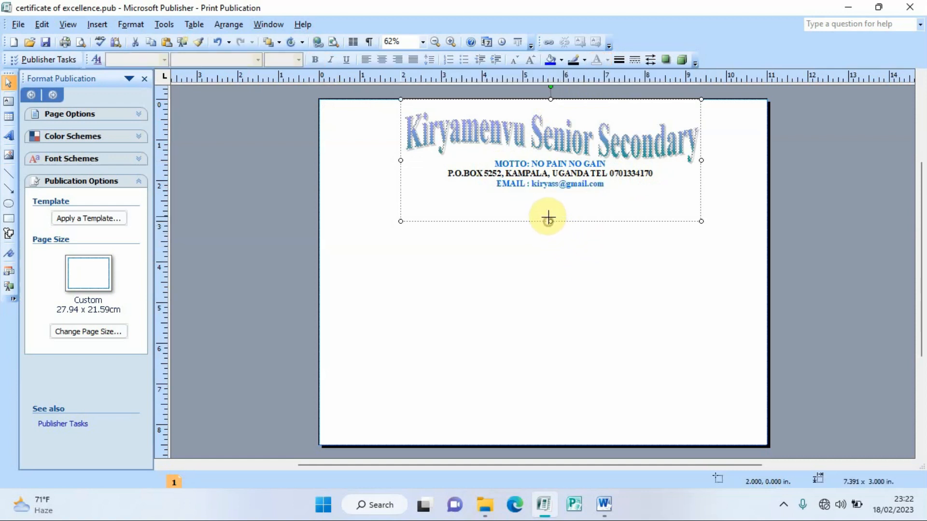
pyautogui.moveTo(548, 218); pyautogui.dragTo(544, 191)
pyautogui.click(609, 244)
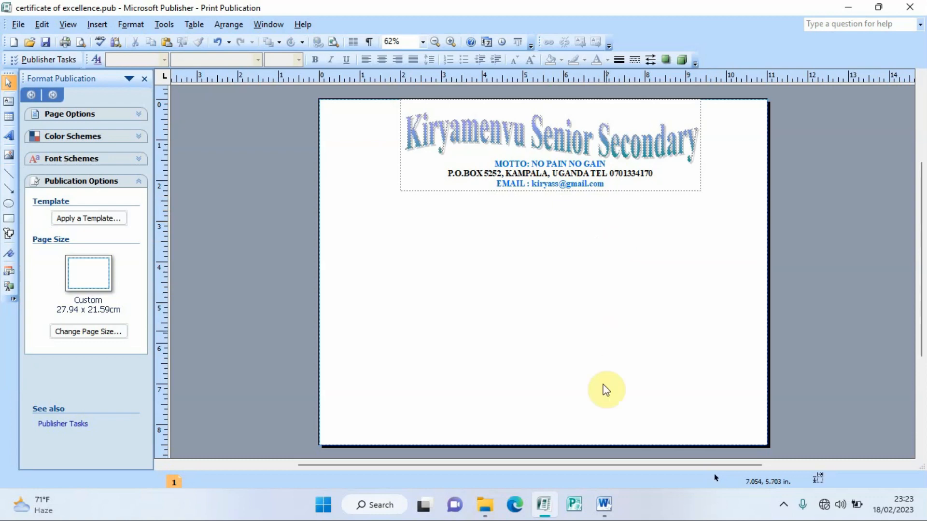
pyautogui.click(604, 504)
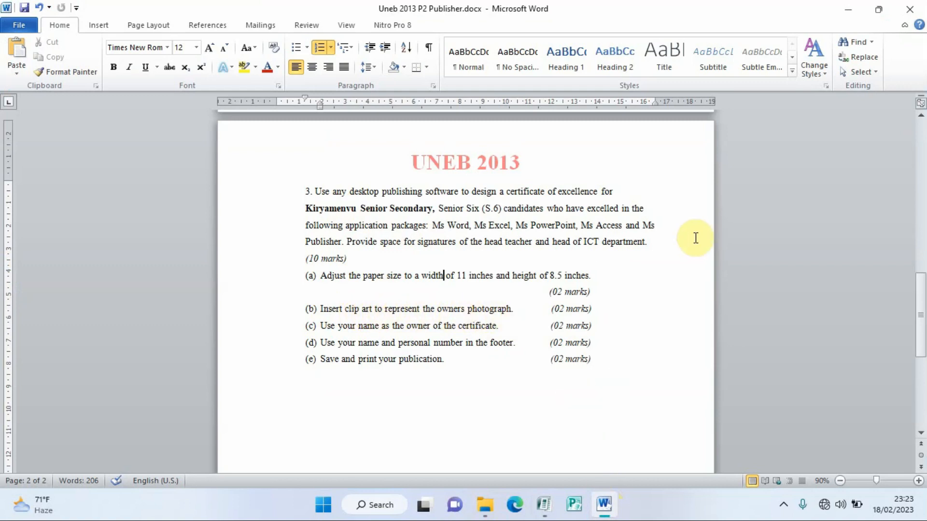
# Step: Minimize Word and then Publisher to reveal the desktop
pyautogui.click(845, 14)
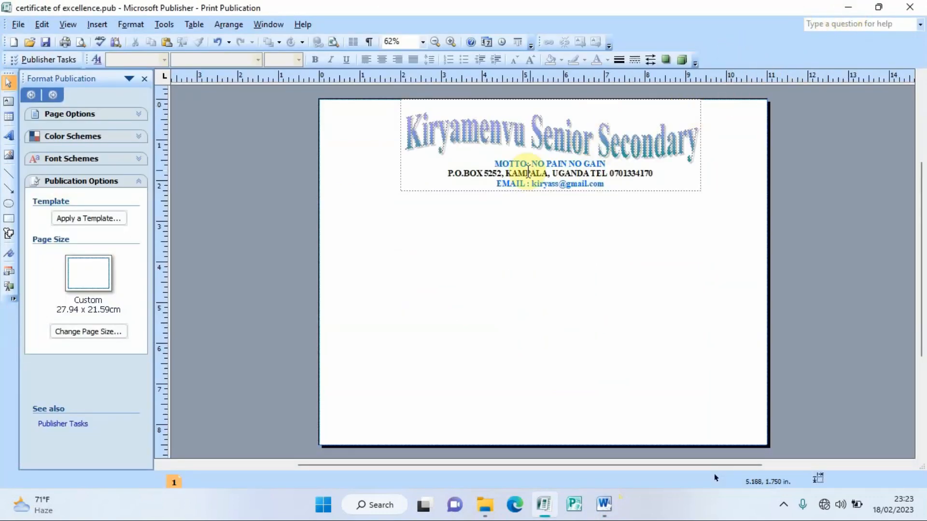
pyautogui.click(850, 11)
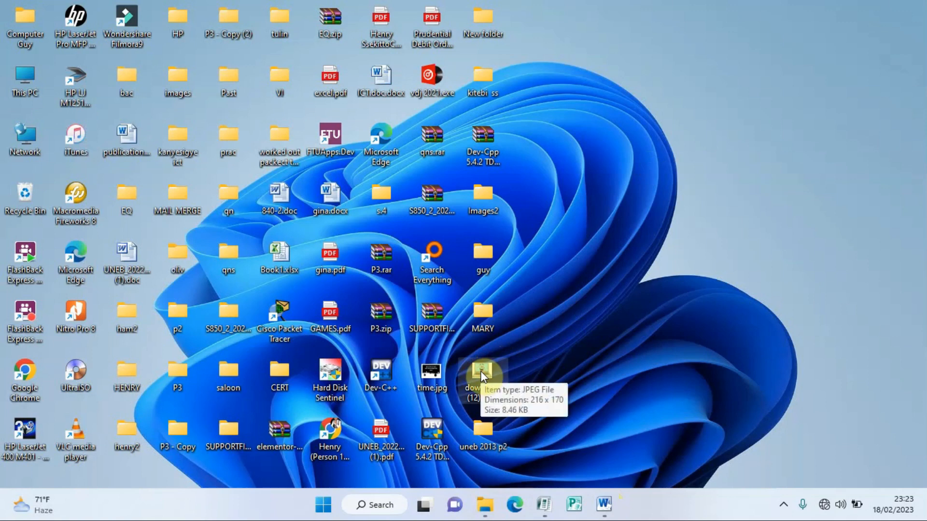
# Step: Paste the laptop cartoon, shrink it to about 1.19 x 1.23 inches, and place it top-right
pyautogui.click(543, 504)
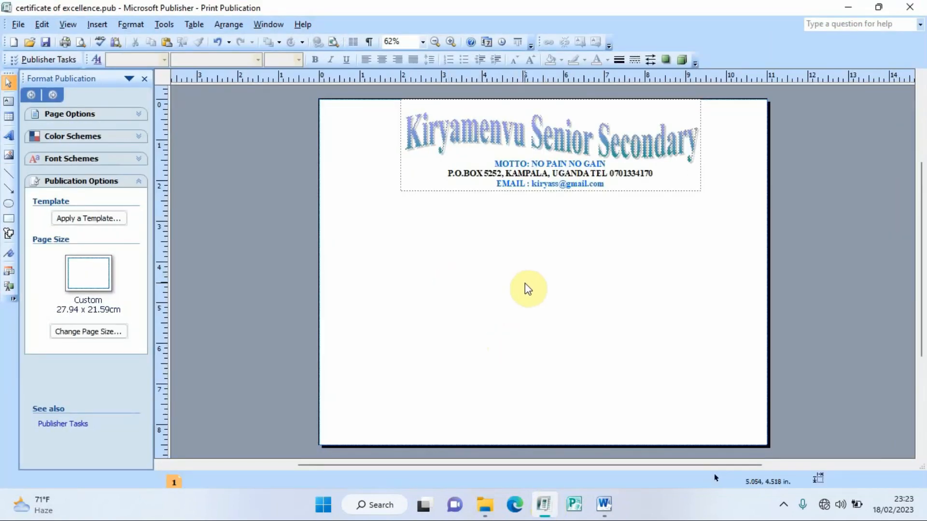
pyautogui.hotkey('ctrl', 'v')
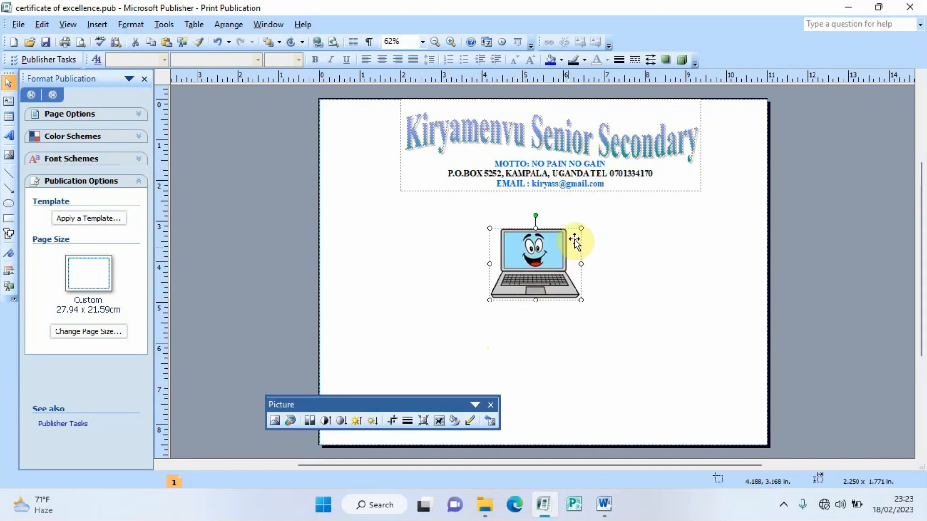
pyautogui.moveTo(581, 228); pyautogui.dragTo(729, 133)
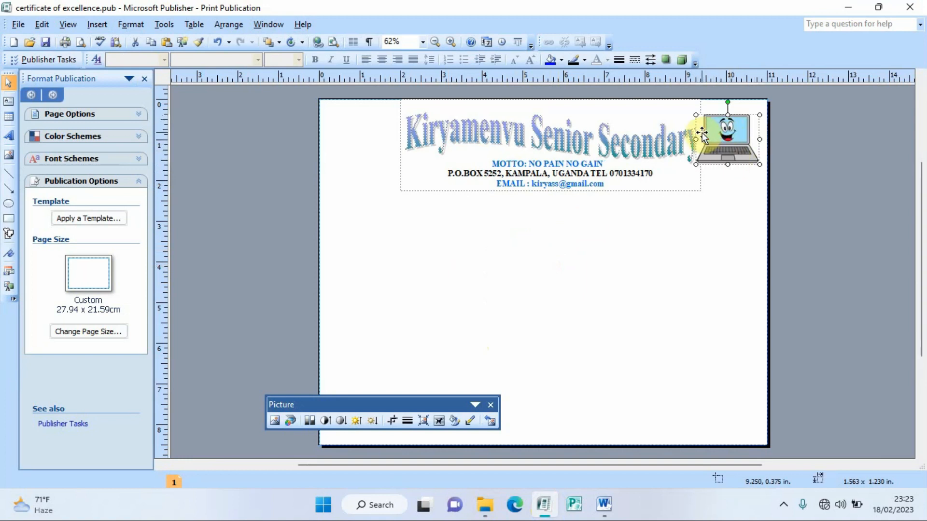
pyautogui.click(703, 243)
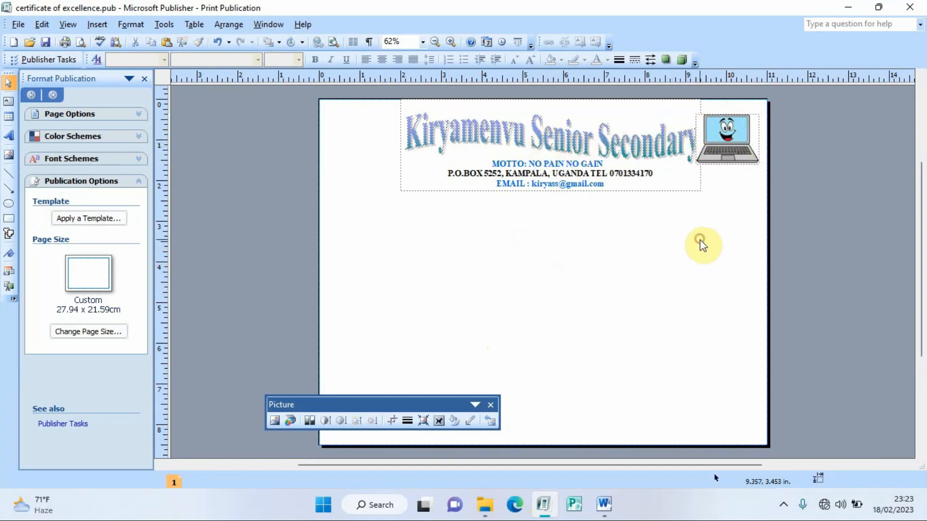
pyautogui.click(720, 138)
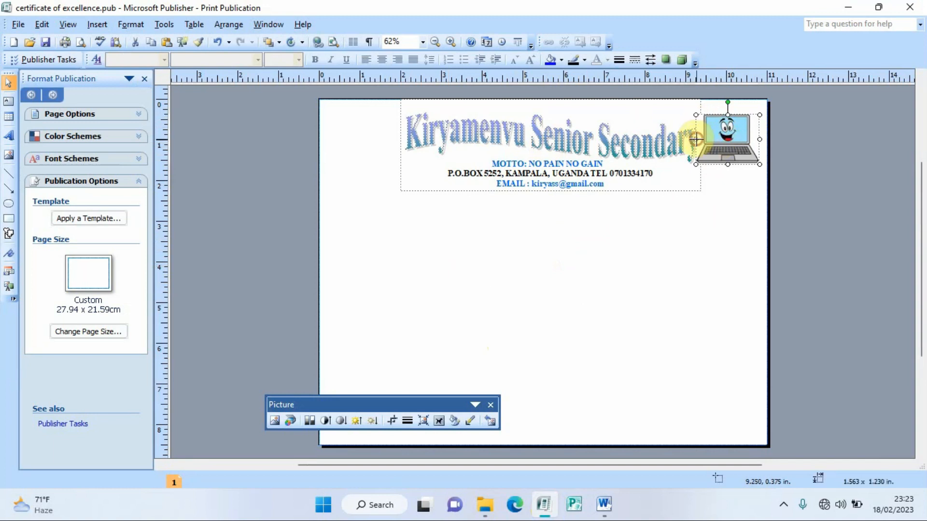
pyautogui.moveTo(696, 139); pyautogui.dragTo(729, 140)
pyautogui.click(735, 219)
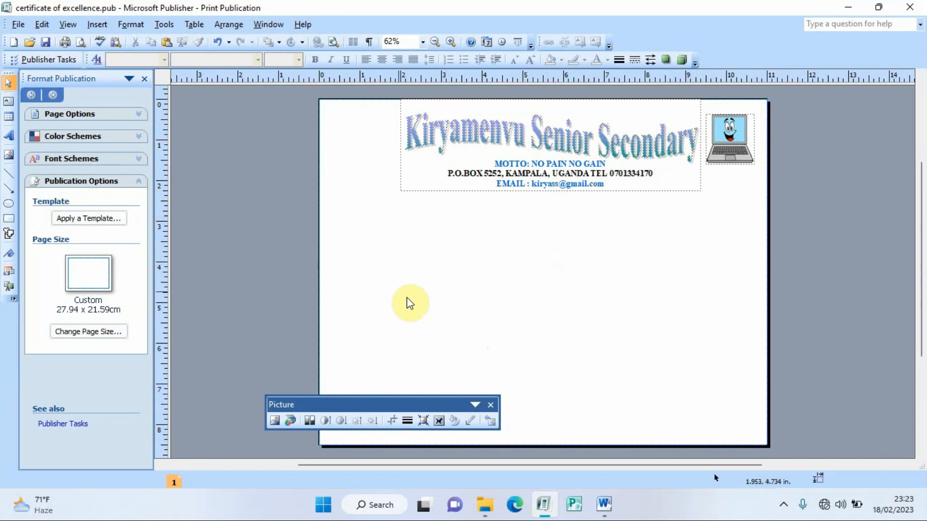
pyautogui.click(491, 404)
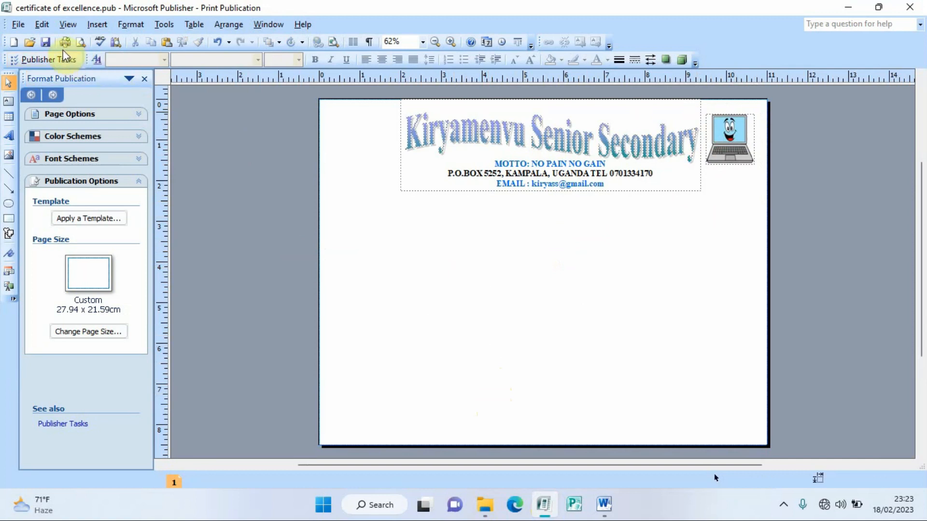
# Step: Search Clip Art for 'people' and insert the man-at-green-board picture
pyautogui.click(98, 25)
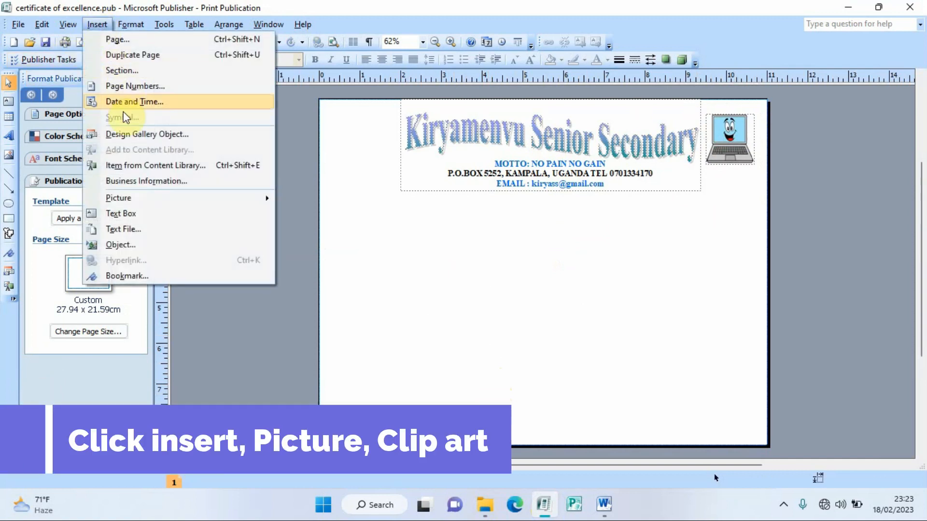
pyautogui.moveTo(126, 200)
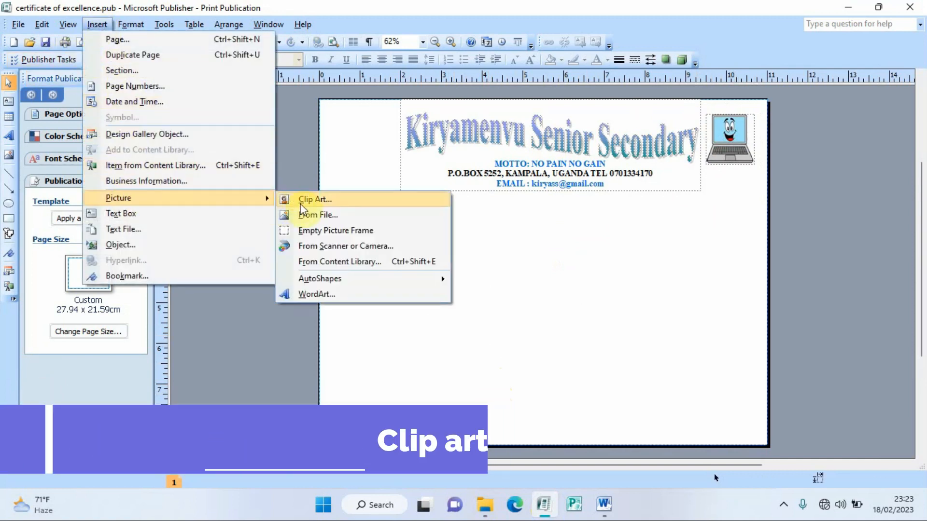
pyautogui.click(301, 201)
pyautogui.click(51, 127)
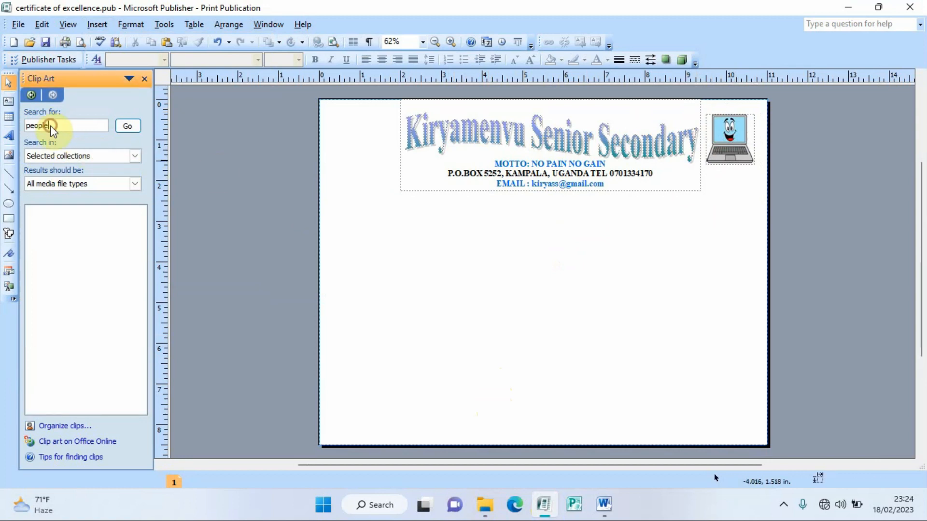
pyautogui.press('BackSpace')
pyautogui.press('BackSpace')
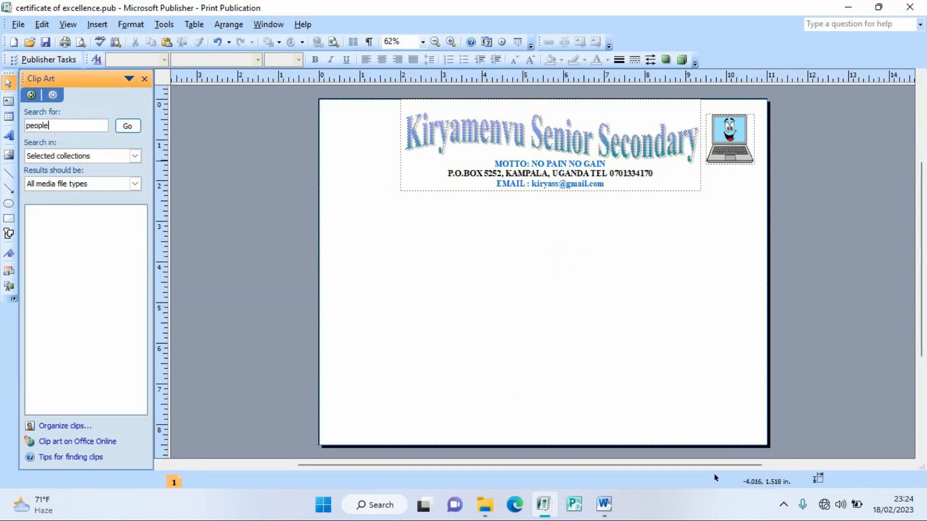
pyautogui.press('Return')
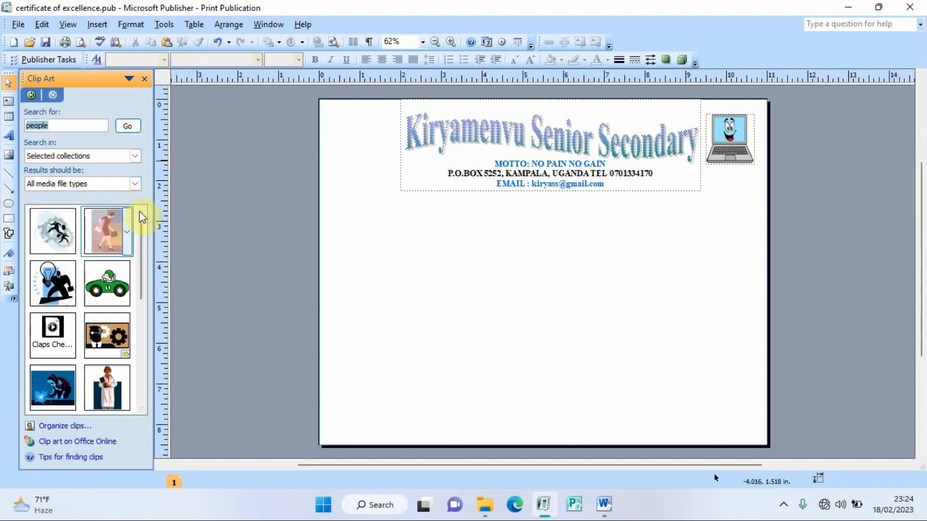
pyautogui.moveTo(139, 211); pyautogui.dragTo(148, 327)
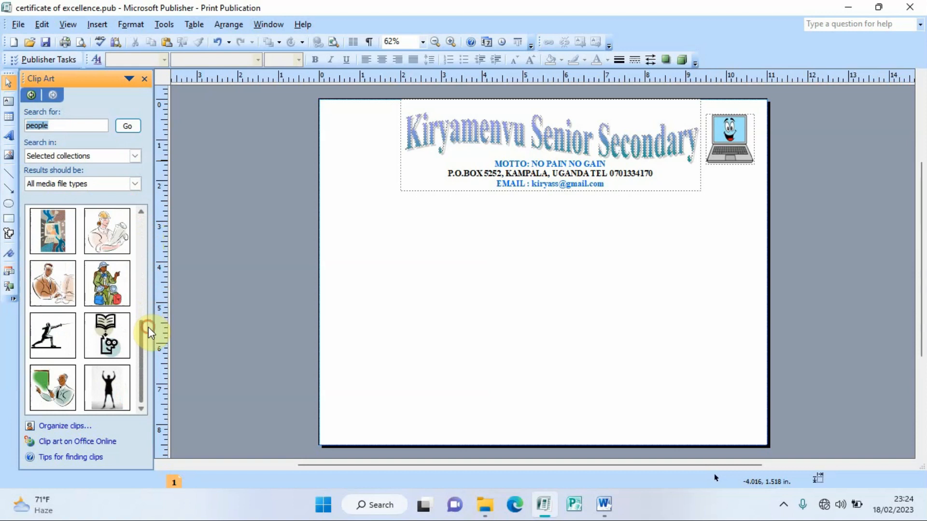
pyautogui.click(48, 381)
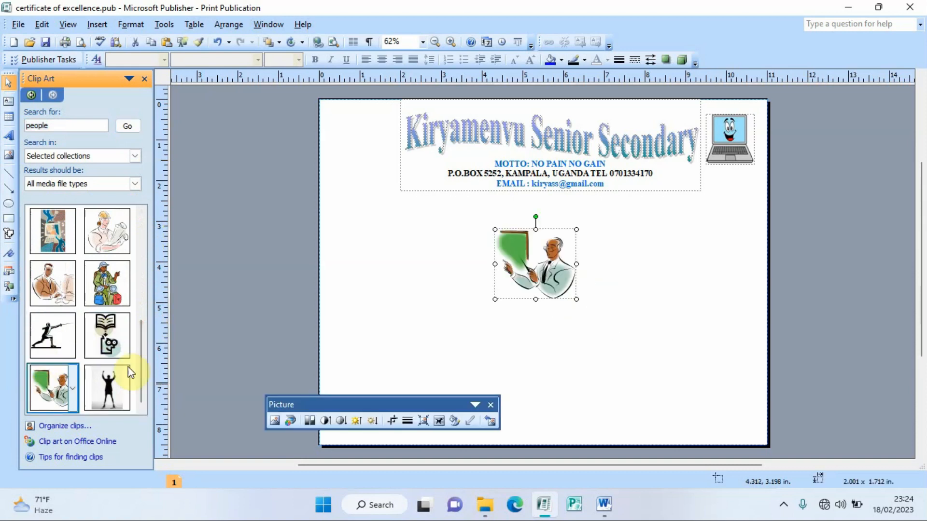
# Step: Resize the clip to about 1.75 x 1.50 inches and move it to the top-left corner
pyautogui.click(491, 404)
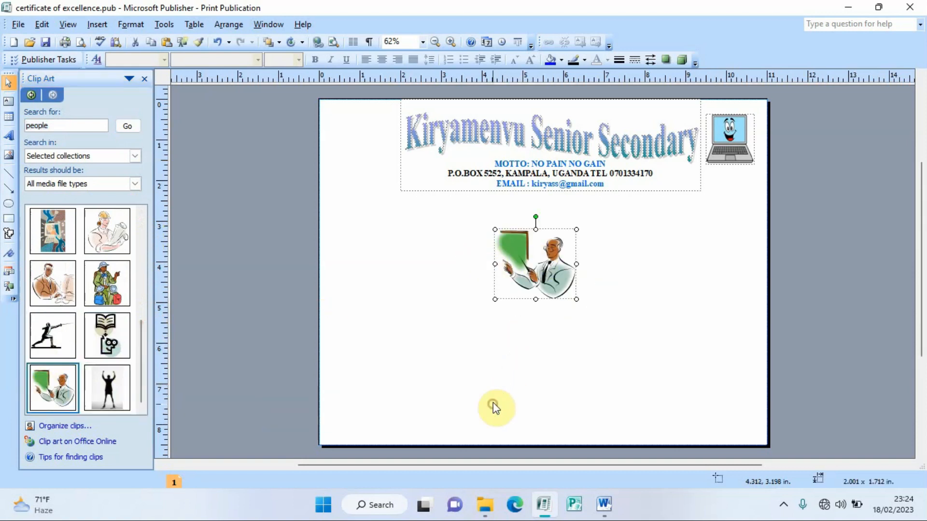
pyautogui.moveTo(575, 230); pyautogui.dragTo(554, 249)
pyautogui.moveTo(390, 176)
pyautogui.mouseDown()
pyautogui.moveTo(360, 141)
pyautogui.moveTo(385, 182)
pyautogui.mouseUp()
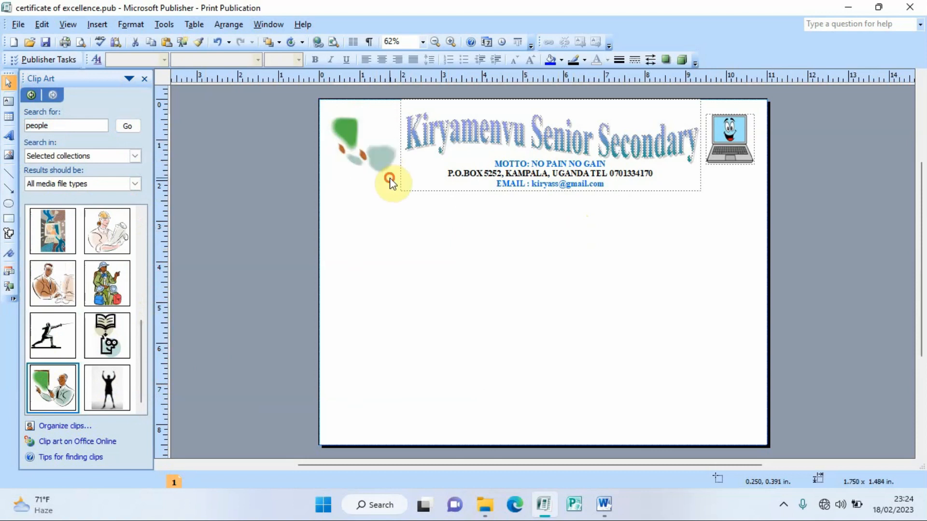
pyautogui.click(574, 250)
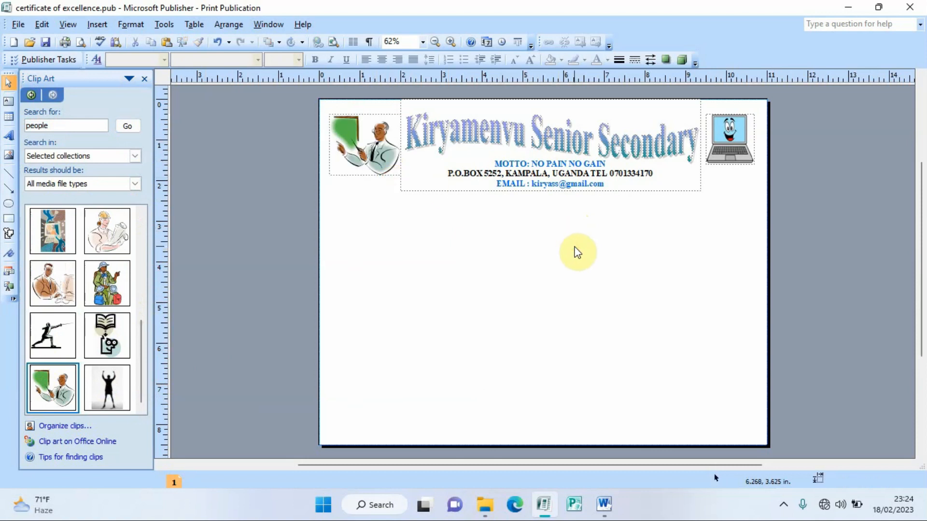
pyautogui.click(604, 505)
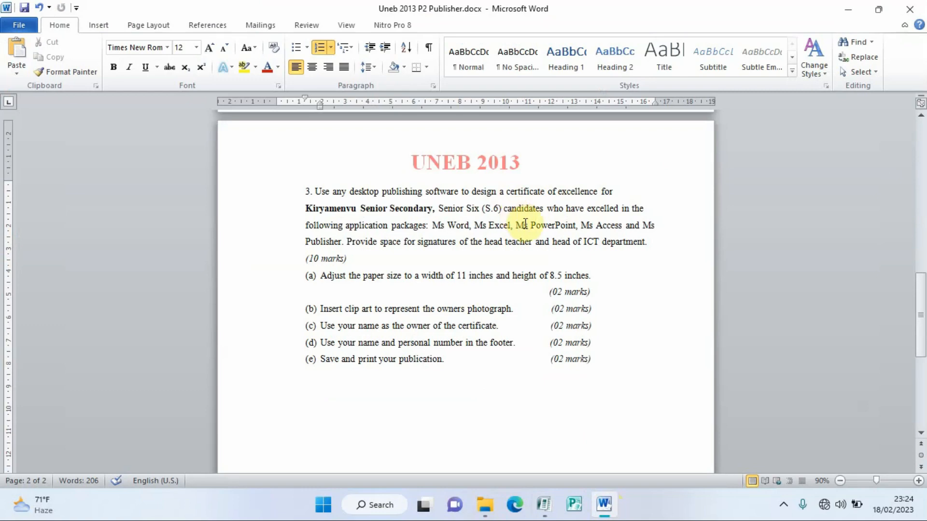
pyautogui.click(545, 502)
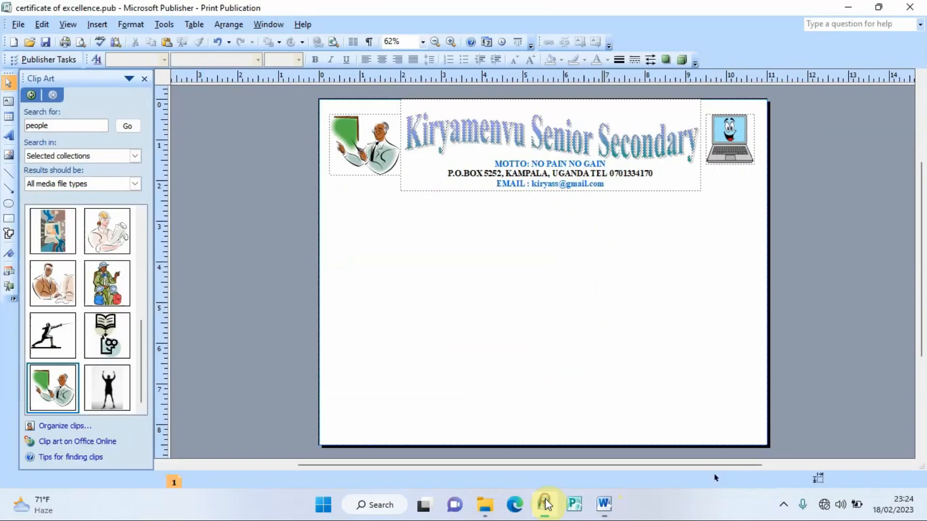
# Step: Draw a text box below the header and set it to 50 pt Bodoni MT Black
pyautogui.click(8, 101)
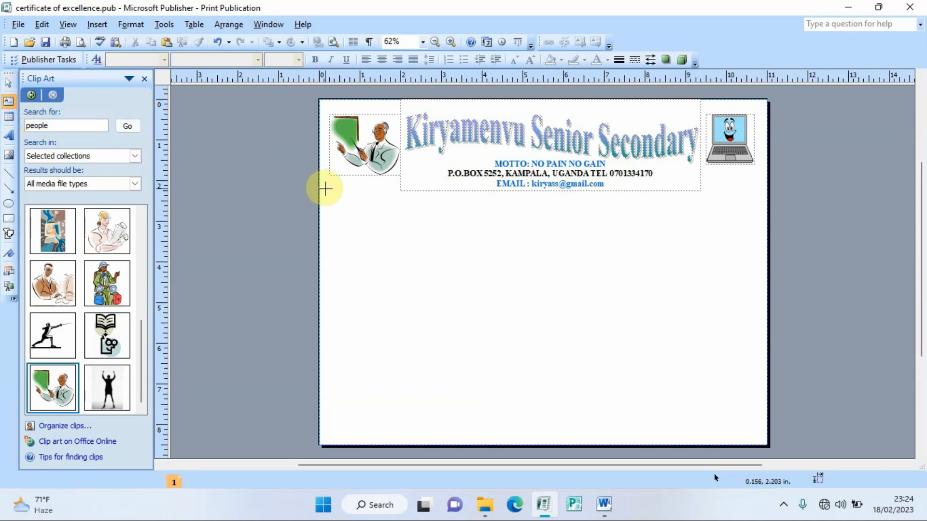
pyautogui.moveTo(322, 194); pyautogui.dragTo(760, 250)
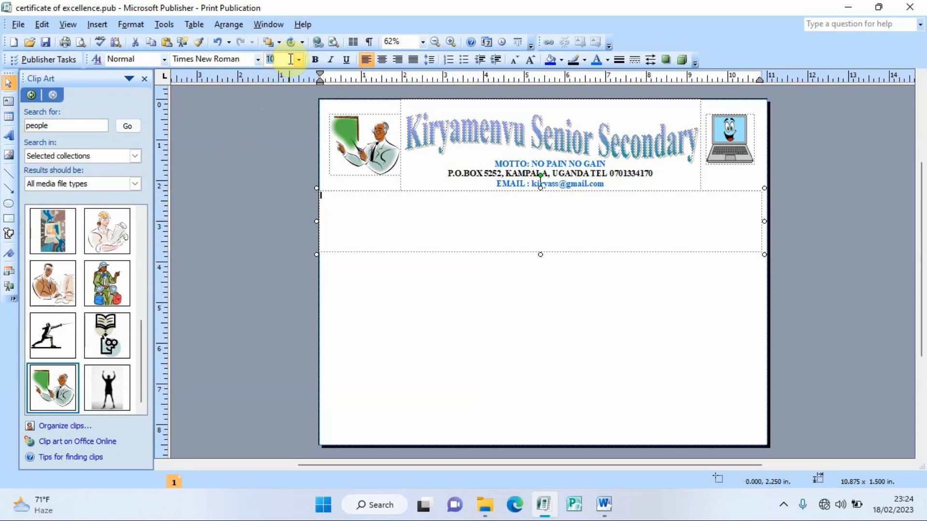
pyautogui.write('50')
pyautogui.press('Return')
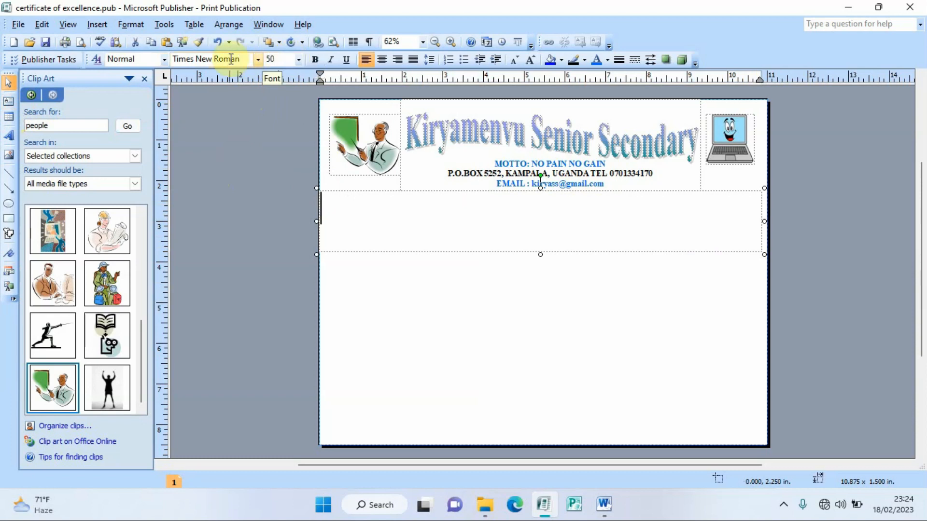
pyautogui.click(257, 59)
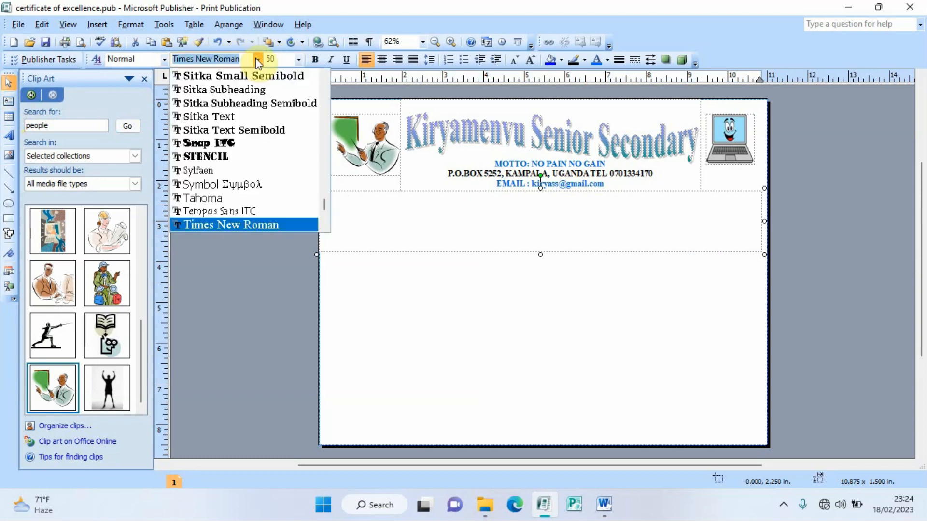
pyautogui.write('bo')
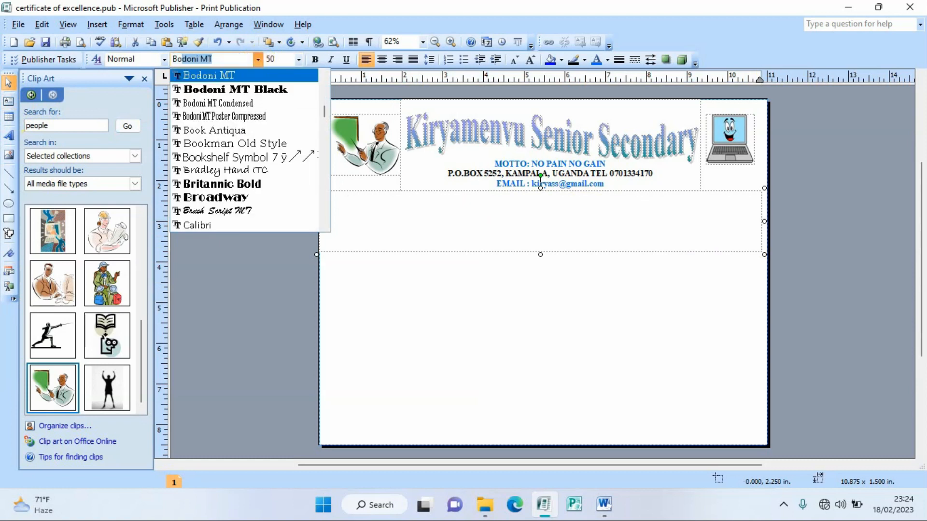
pyautogui.click(257, 88)
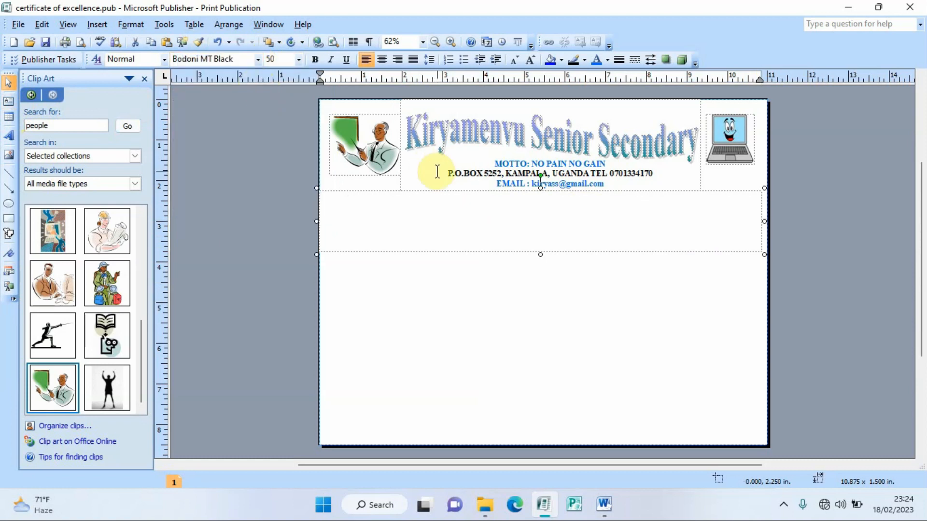
# Step: Type 'Certificate of Excellence', centre it, and select the line
pyautogui.write('Ce')
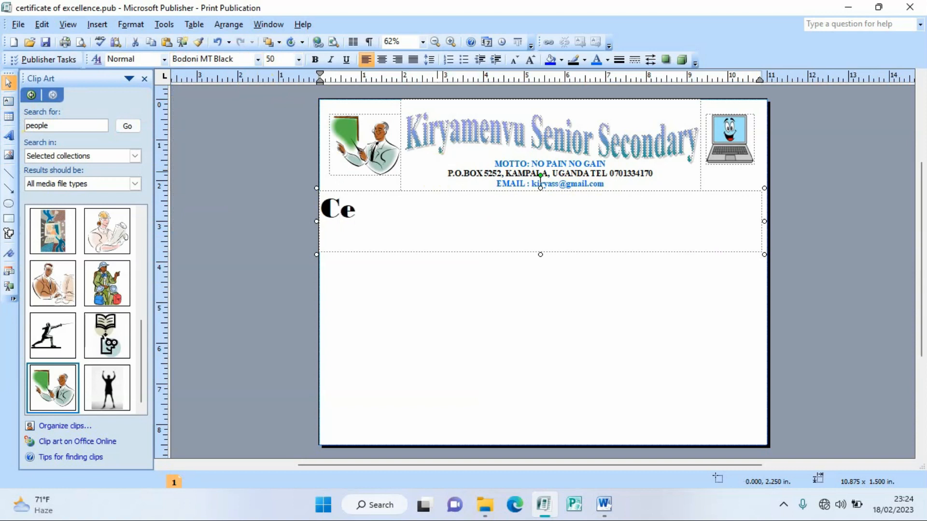
pyautogui.write('rtific')
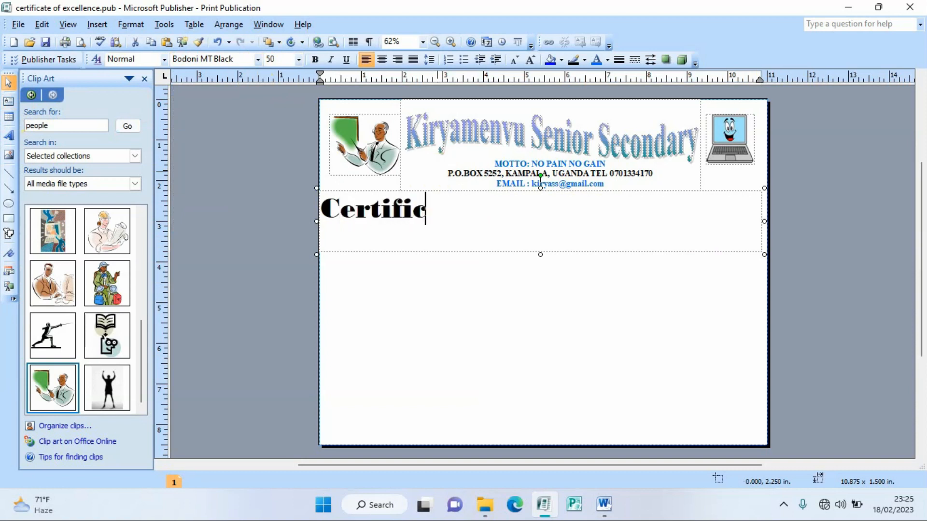
pyautogui.write('ate ')
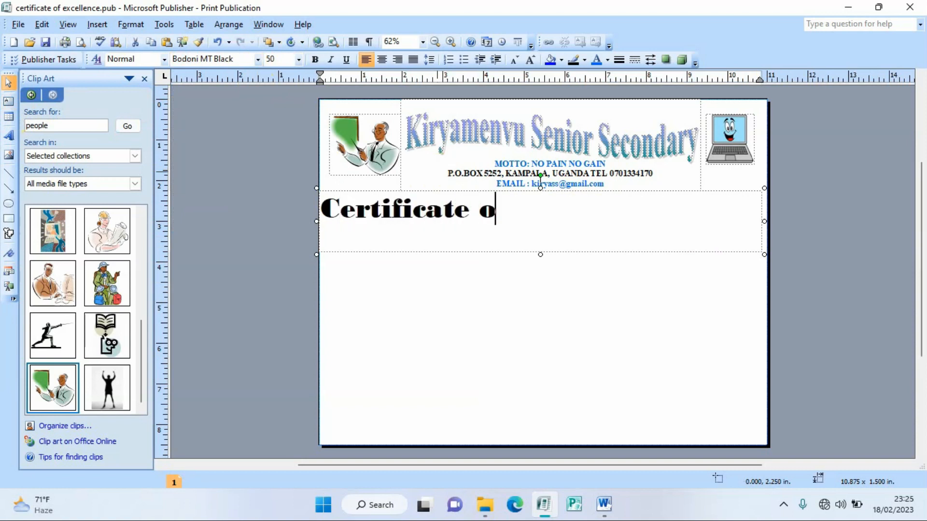
pyautogui.write('of E')
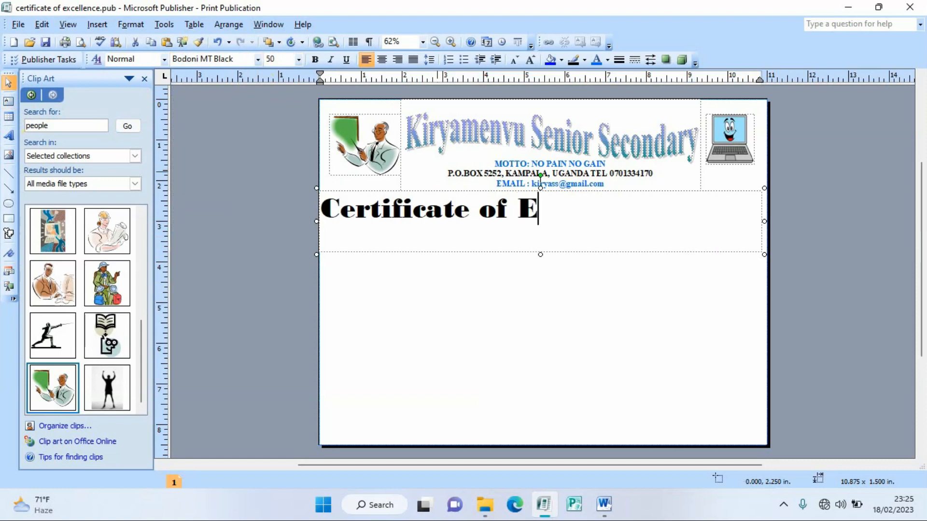
pyautogui.write('xcellence')
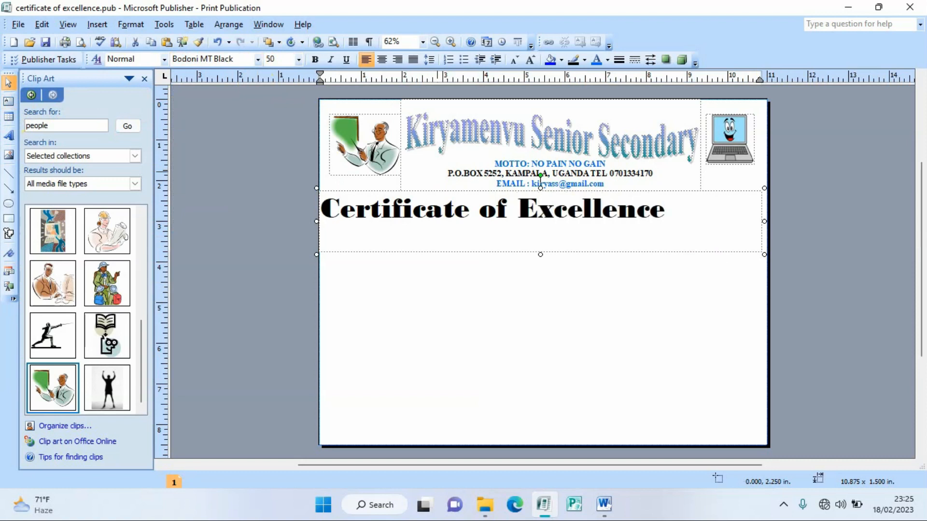
pyautogui.click(383, 59)
pyautogui.moveTo(719, 211); pyautogui.dragTo(458, 229)
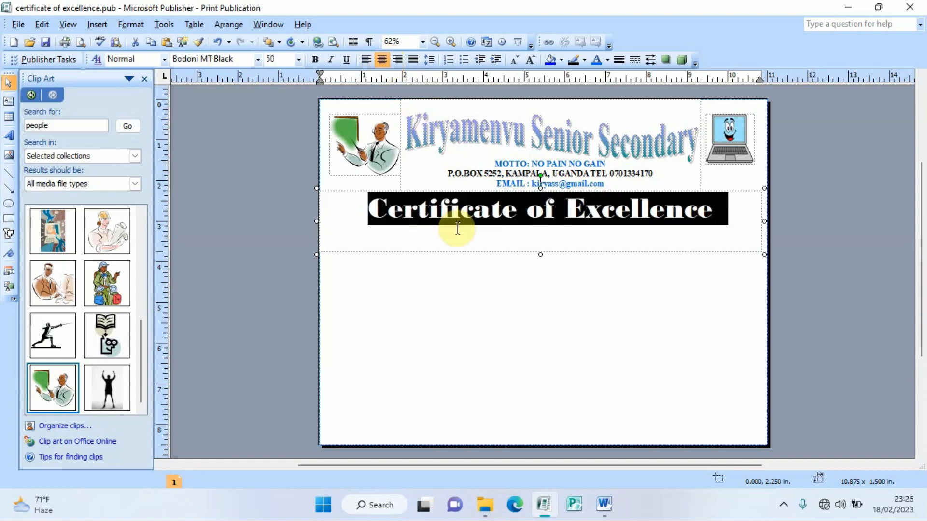
# Step: Colour the Certificate of Excellence title red using PANTONE 192 C
pyautogui.click(607, 62)
pyautogui.click(624, 99)
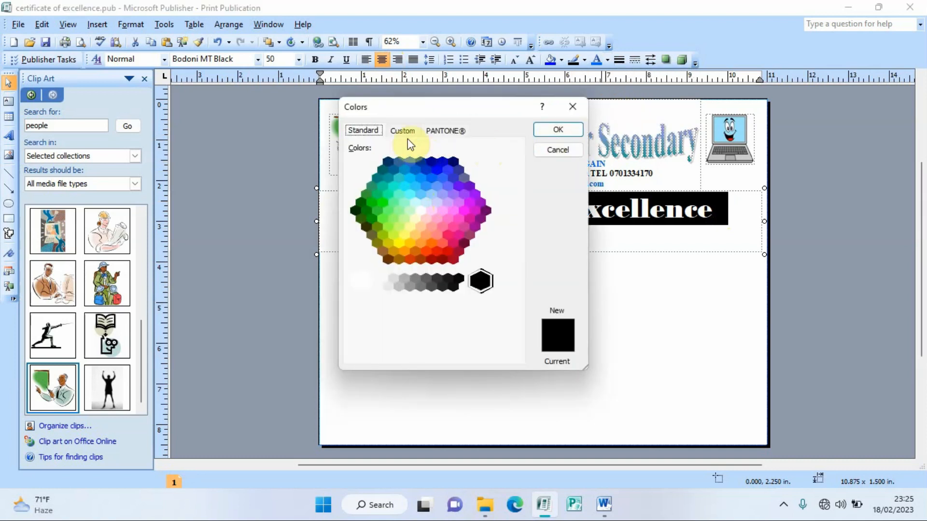
pyautogui.click(403, 134)
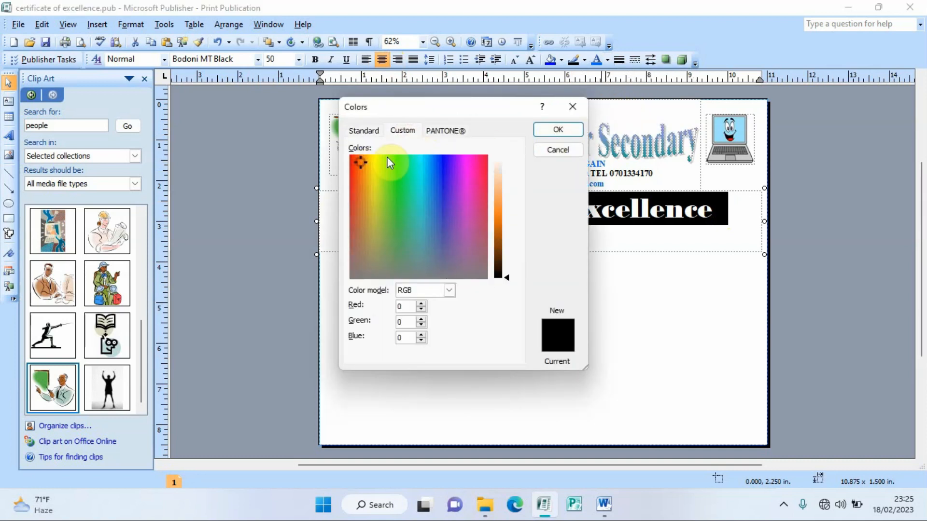
pyautogui.click(443, 131)
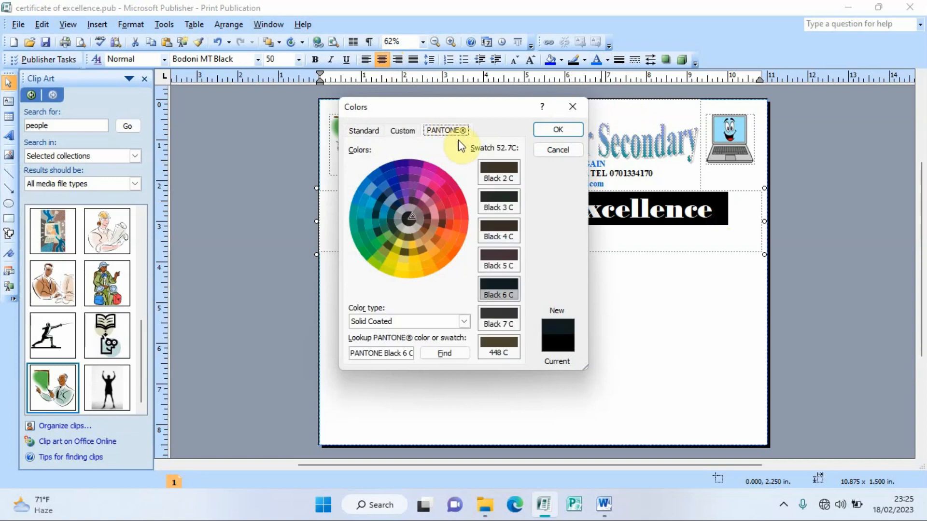
pyautogui.click(458, 199)
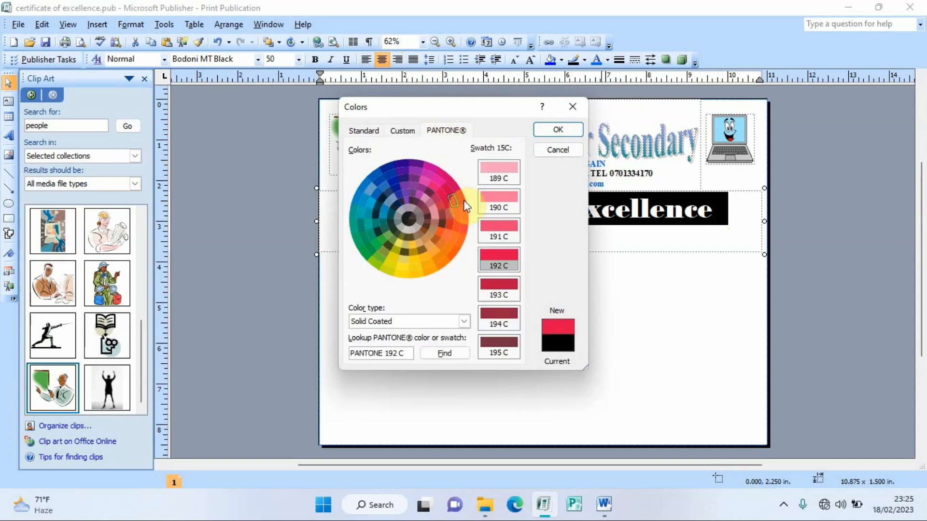
pyautogui.click(455, 199)
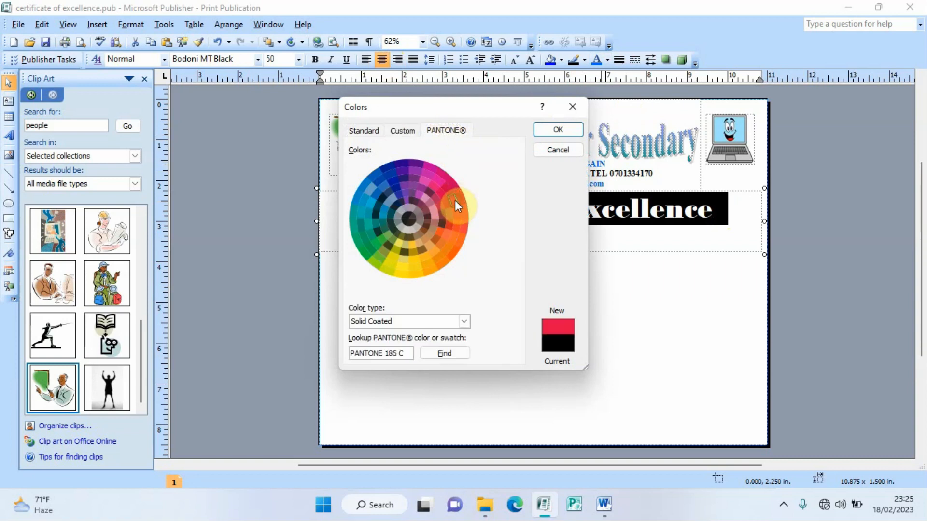
pyautogui.click(555, 130)
pyautogui.click(595, 254)
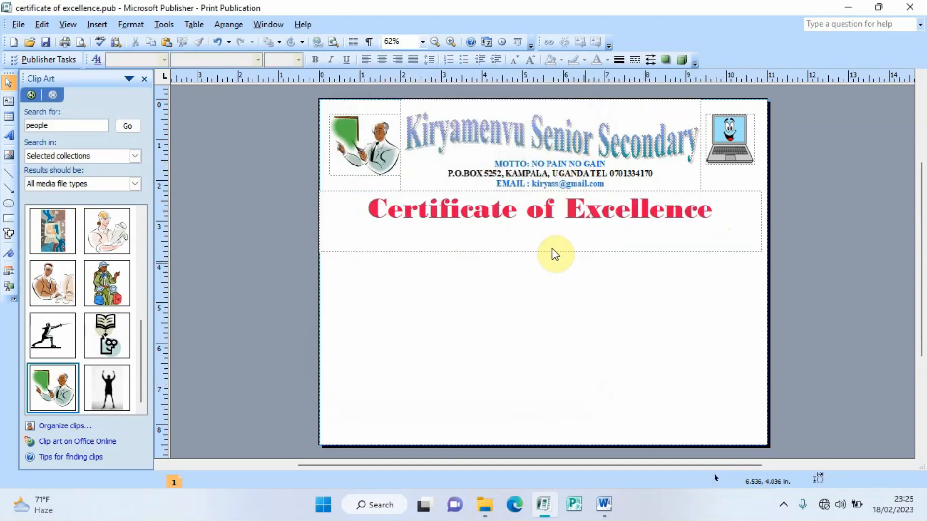
# Step: Trim the title box height and shift the title, motto text and school-name WordArt slightly down
pyautogui.click(535, 251)
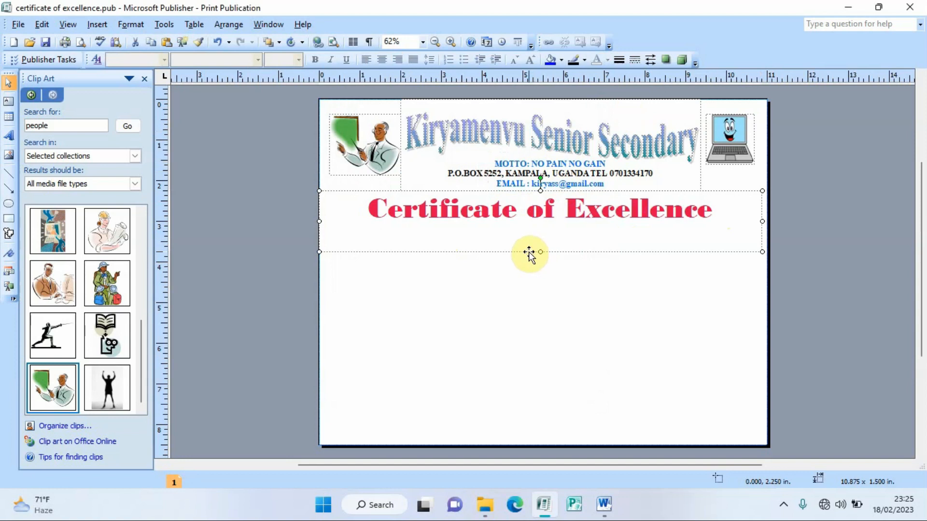
pyautogui.moveTo(539, 251)
pyautogui.mouseDown()
pyautogui.moveTo(537, 227)
pyautogui.moveTo(531, 239)
pyautogui.mouseUp()
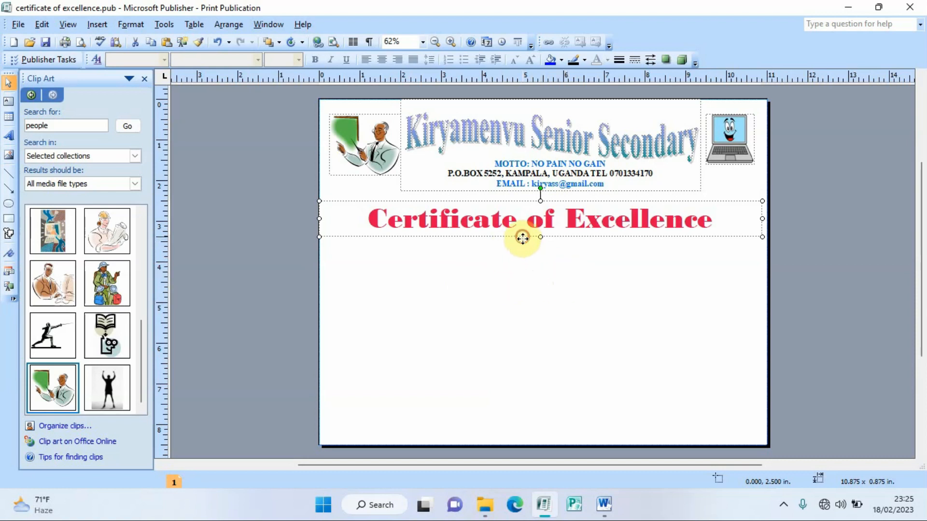
pyautogui.moveTo(522, 238); pyautogui.dragTo(522, 247)
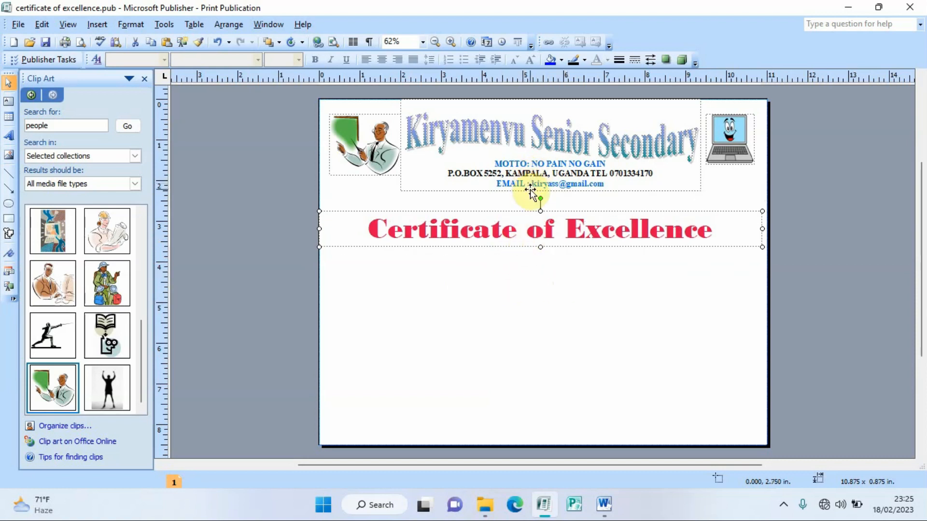
pyautogui.click(530, 190)
pyautogui.moveTo(530, 193); pyautogui.dragTo(534, 198)
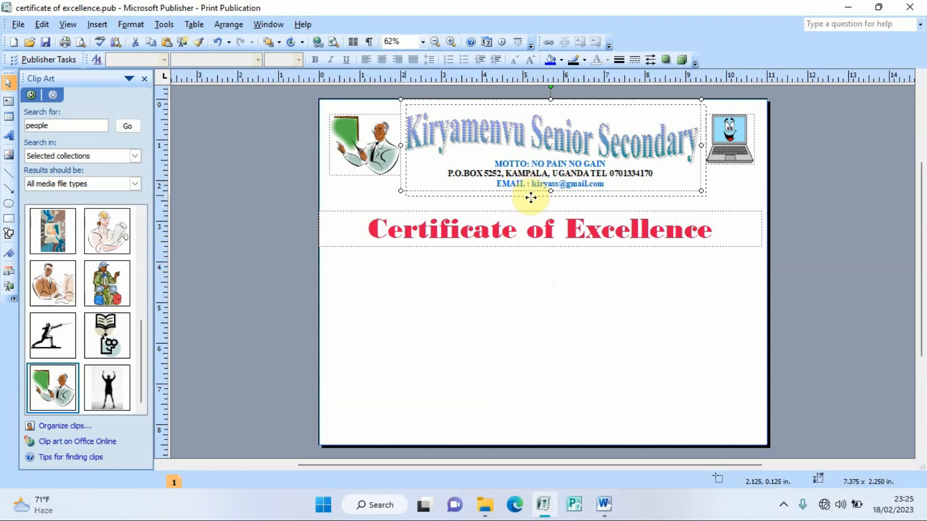
pyautogui.click(543, 143)
pyautogui.moveTo(543, 142); pyautogui.dragTo(543, 148)
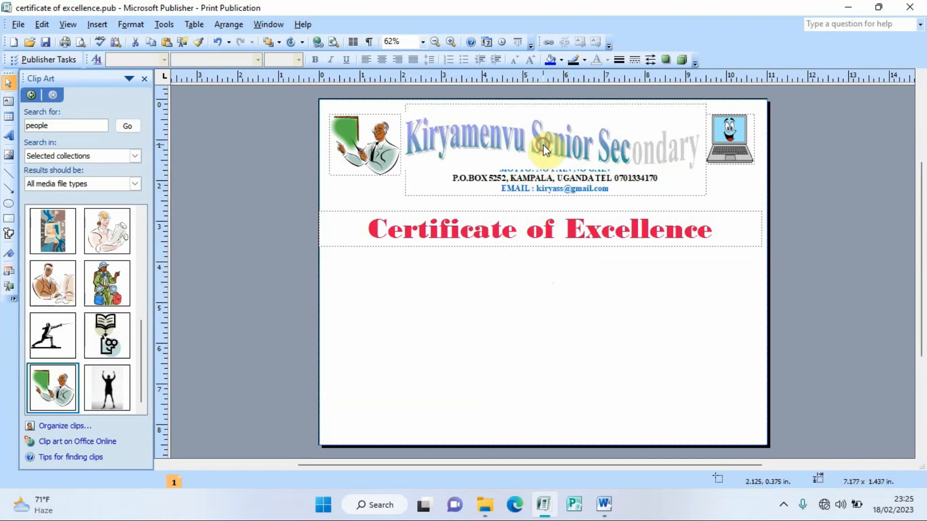
# Step: Nudge the teacher clip art and laptop picture down, and the laptop slightly right
pyautogui.moveTo(359, 172); pyautogui.dragTo(359, 178)
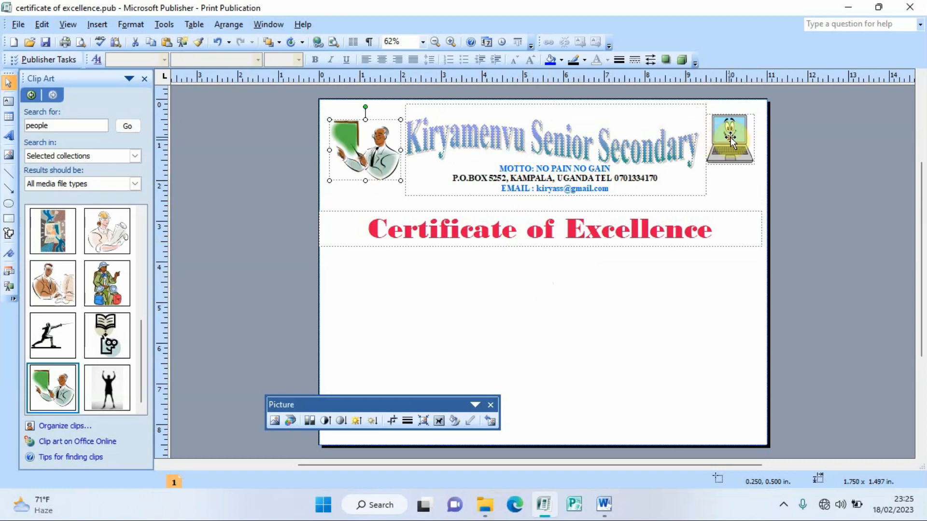
pyautogui.moveTo(730, 137); pyautogui.dragTo(731, 146)
pyautogui.click(578, 299)
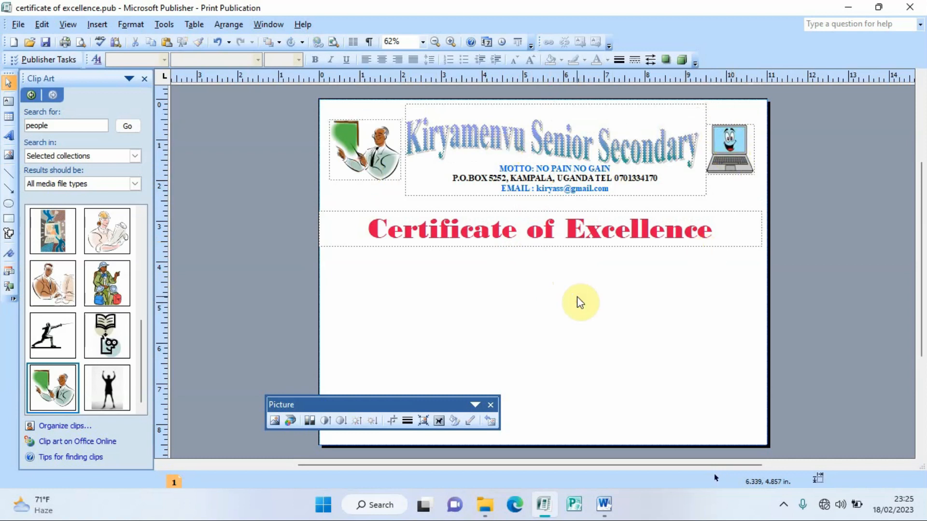
pyautogui.click(736, 157)
pyautogui.moveTo(739, 157); pyautogui.dragTo(744, 157)
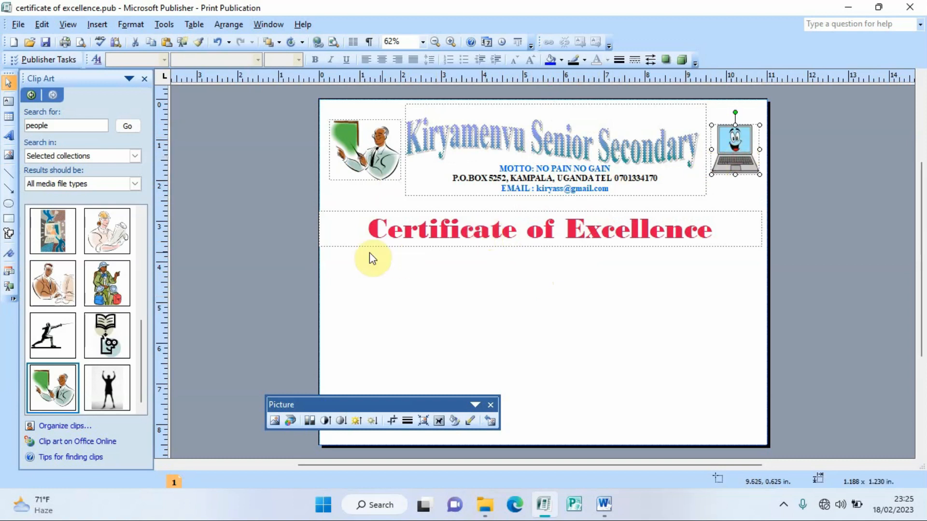
pyautogui.click(490, 403)
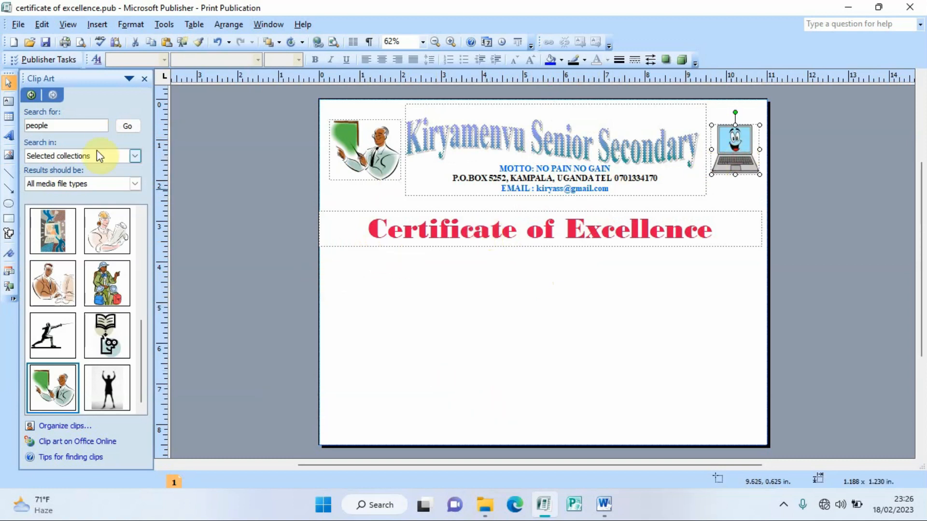
# Step: Add a centred 39 pt 'This is to certify that' text box below the title, trimmed to fit
pyautogui.click(11, 105)
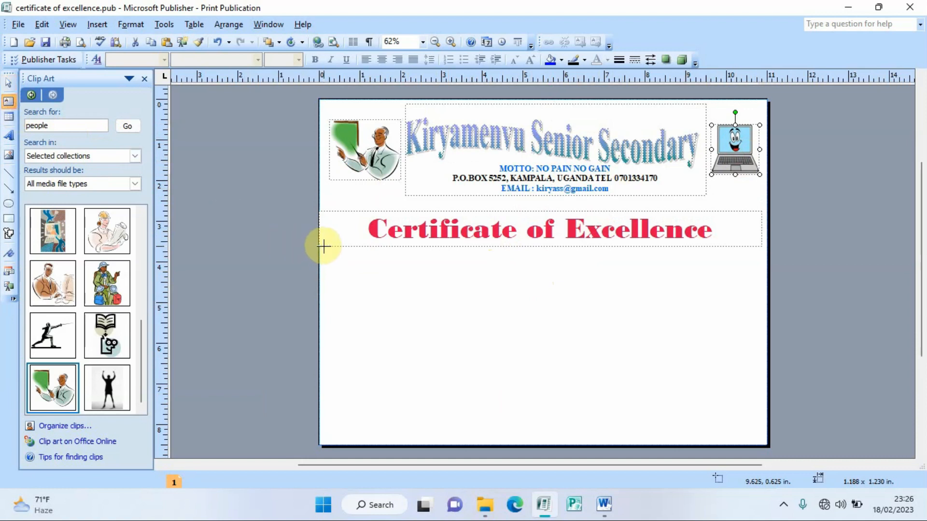
pyautogui.moveTo(319, 247); pyautogui.dragTo(763, 297)
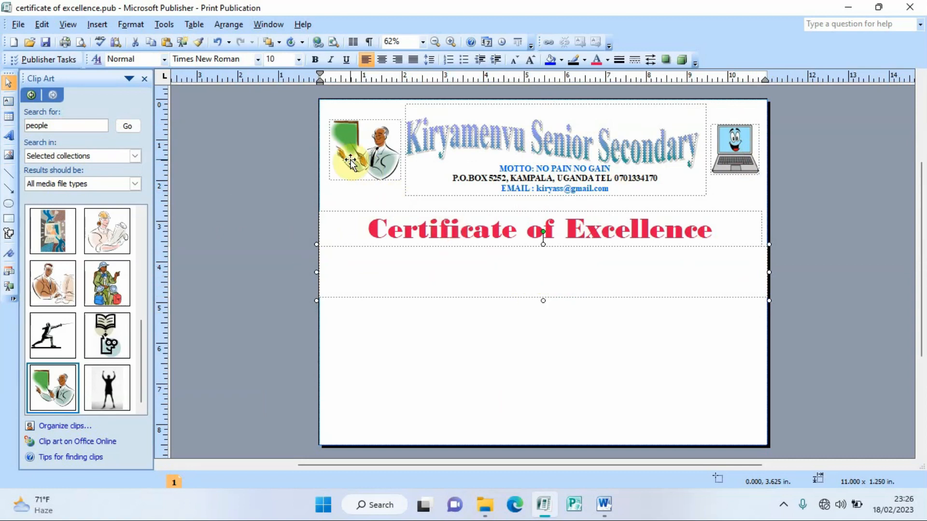
pyautogui.click(285, 59)
pyautogui.write('39')
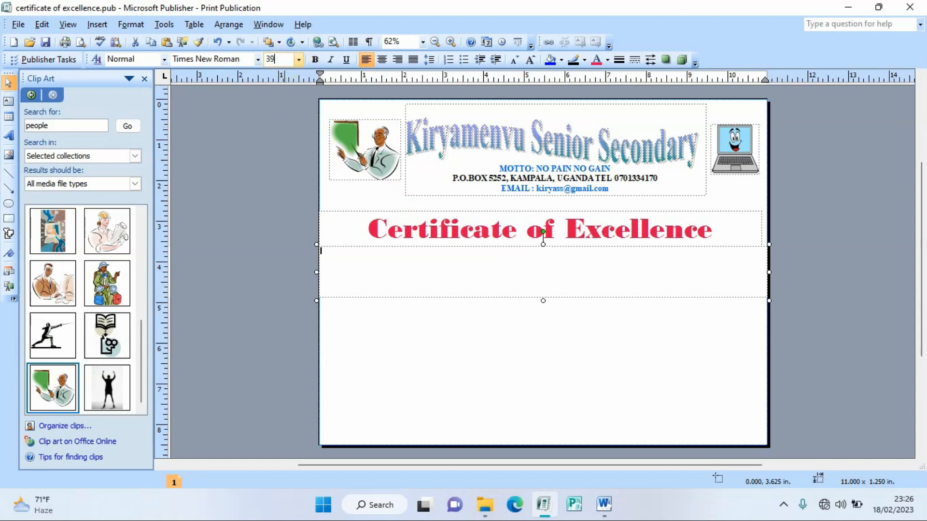
pyautogui.press('Return')
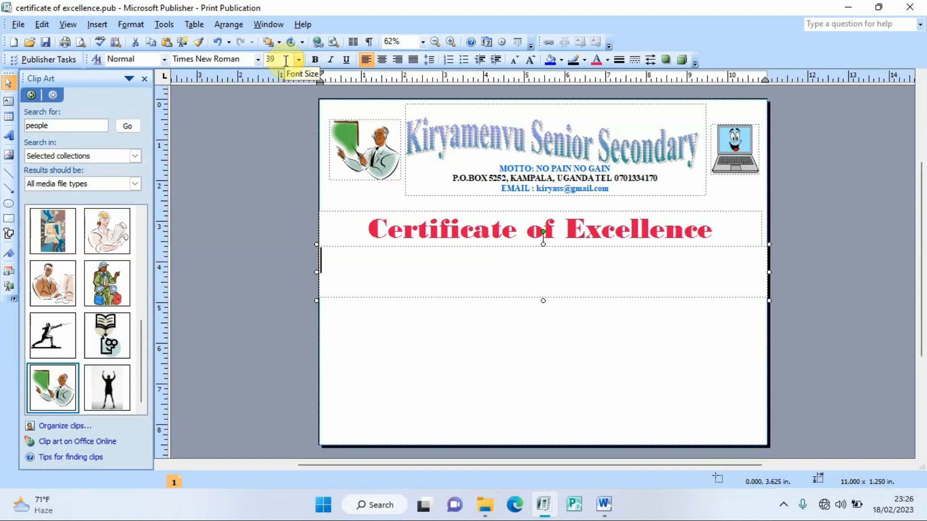
pyautogui.write('this')
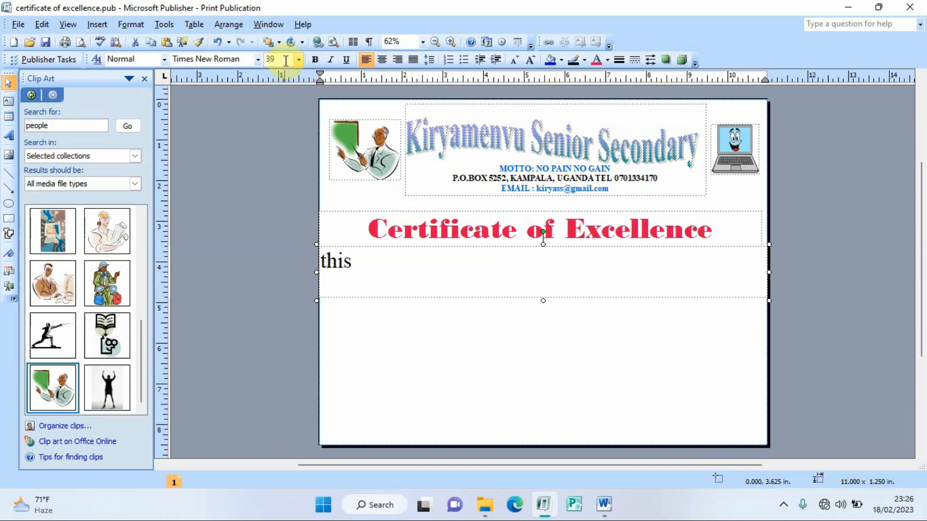
pyautogui.write(' is to c')
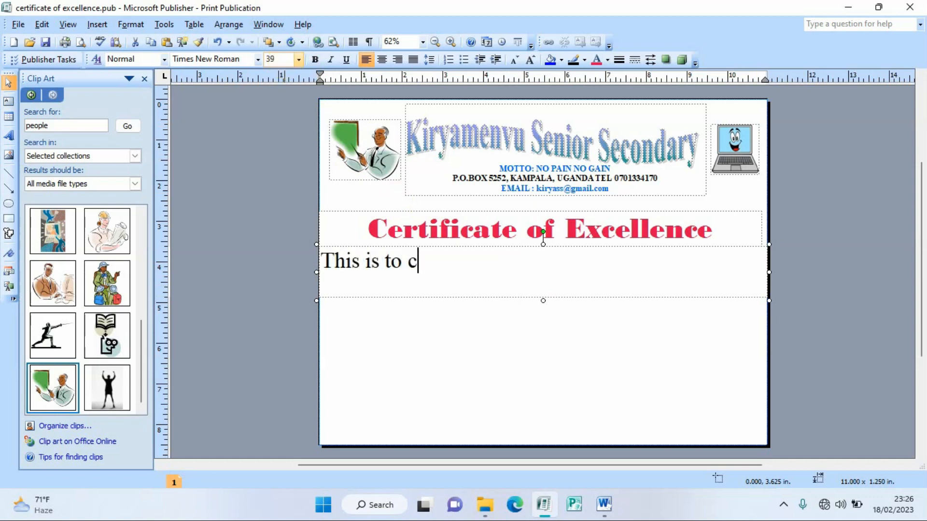
pyautogui.write('ertify that')
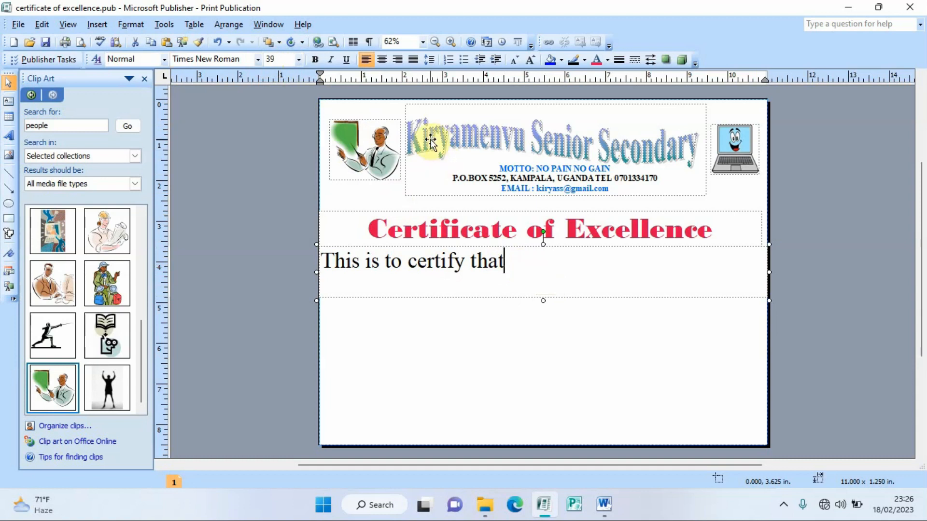
pyautogui.click(384, 64)
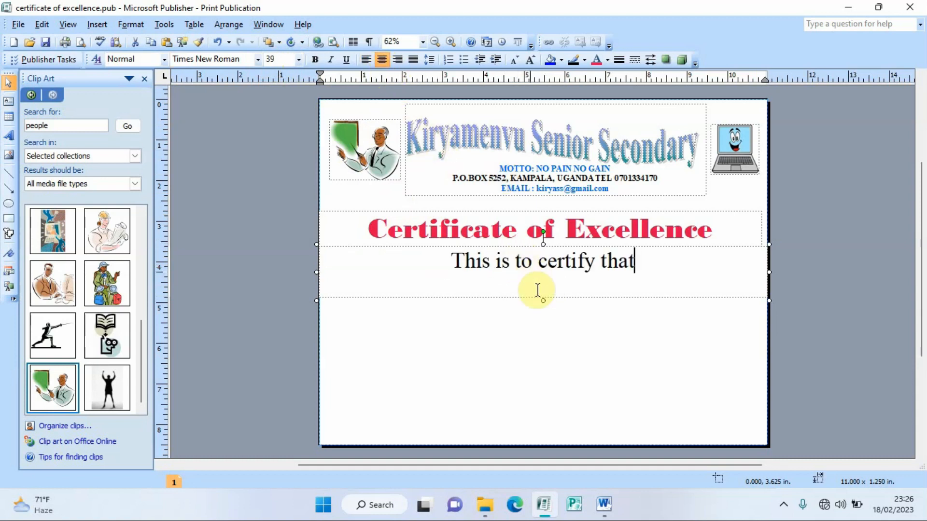
pyautogui.moveTo(543, 298); pyautogui.dragTo(540, 278)
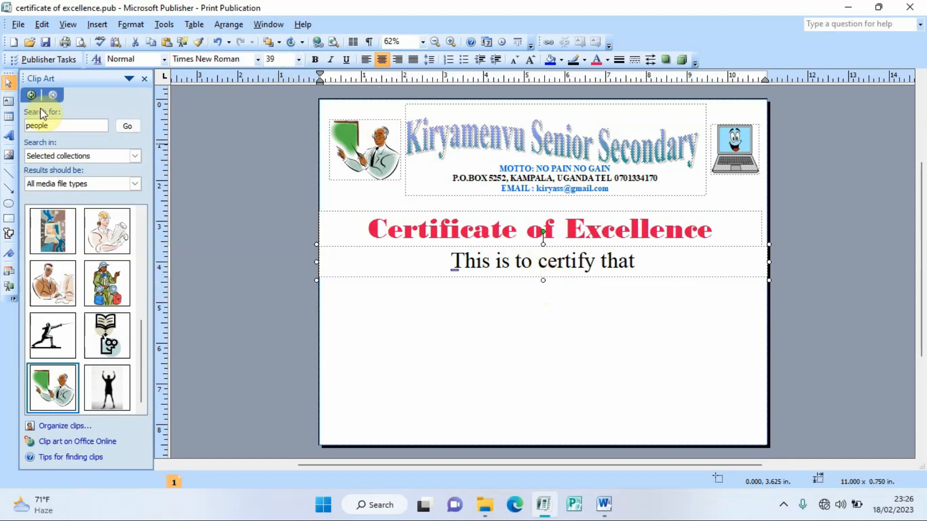
# Step: Draw a full-width text box below the certify line and type the student's name, centred, at 27 pt
pyautogui.click(9, 102)
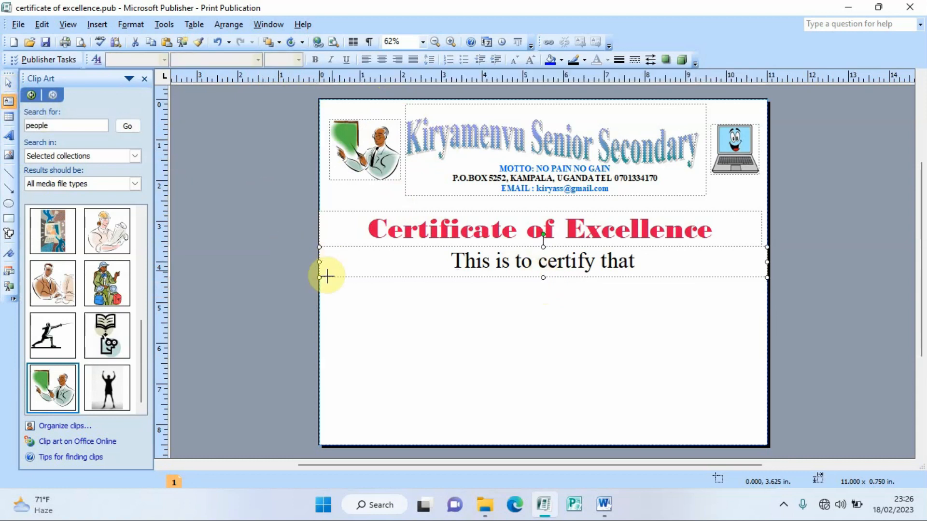
pyautogui.moveTo(319, 277); pyautogui.dragTo(768, 323)
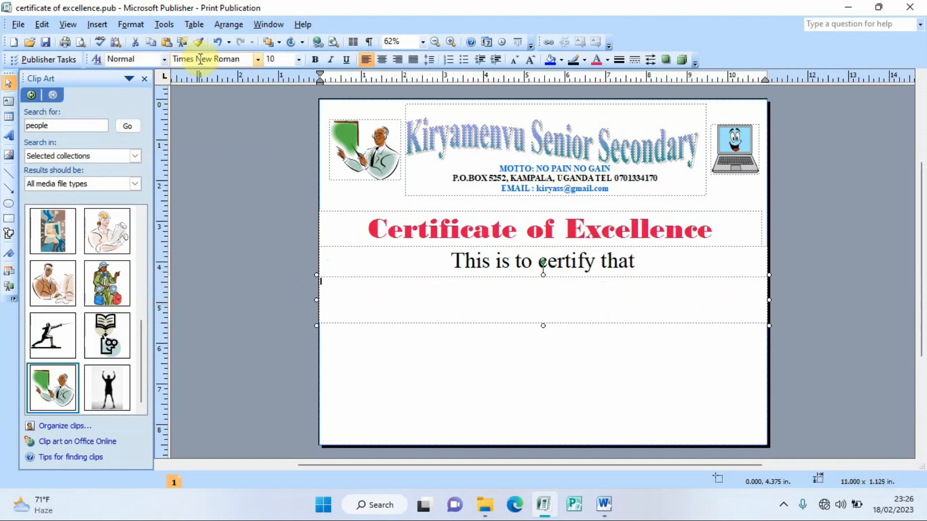
pyautogui.click(268, 60)
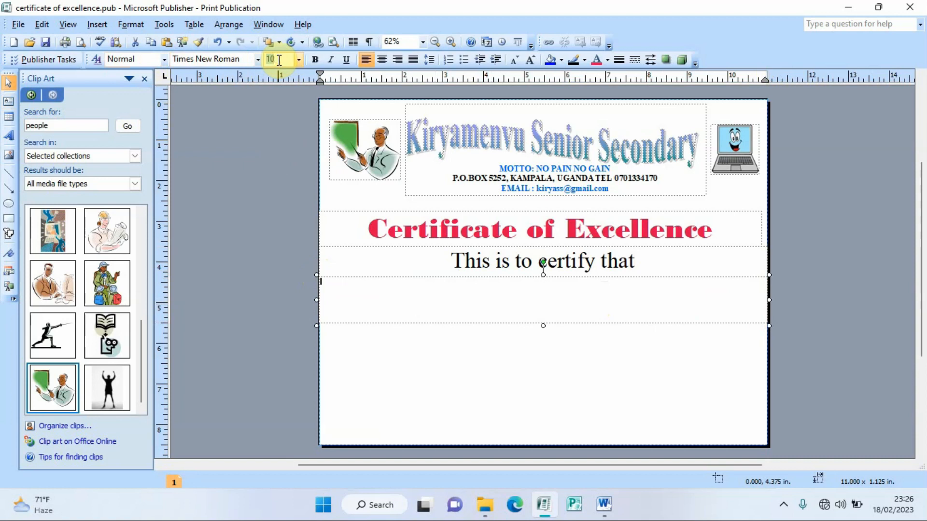
pyautogui.write('27')
pyautogui.press('Return')
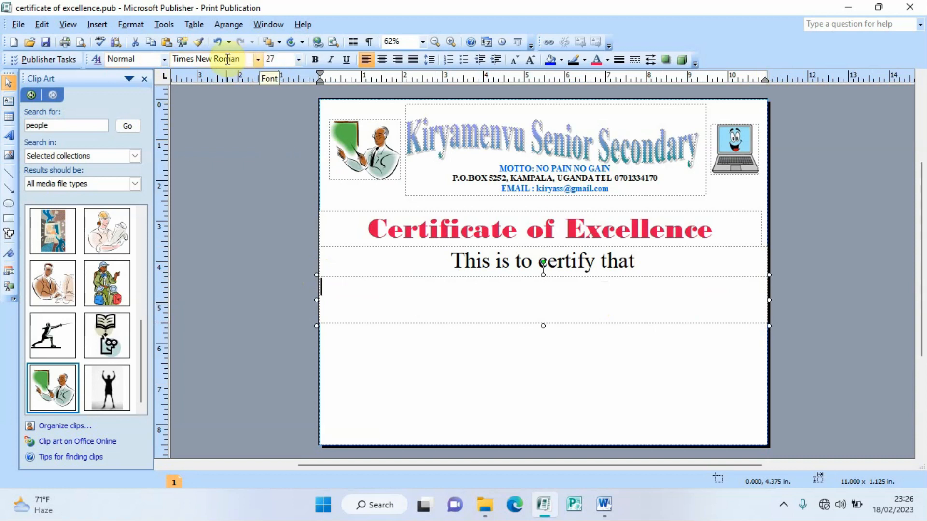
pyautogui.click(381, 60)
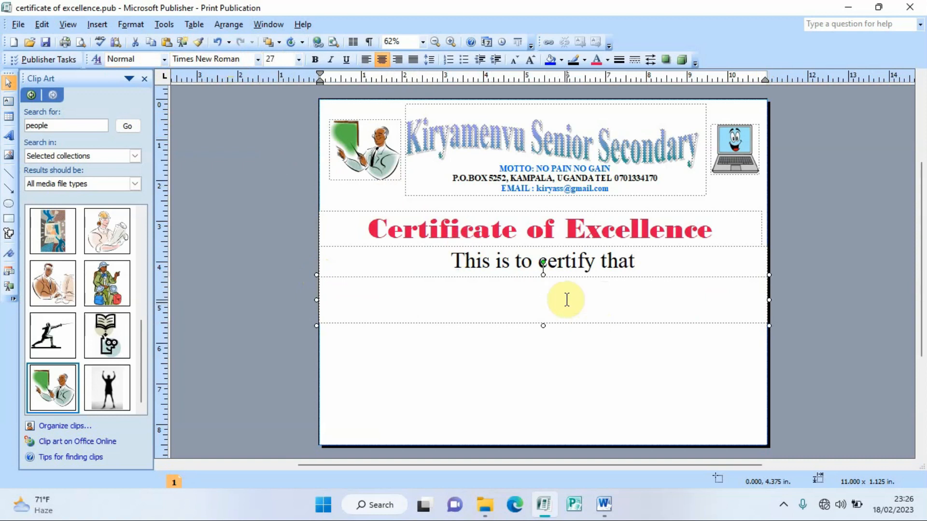
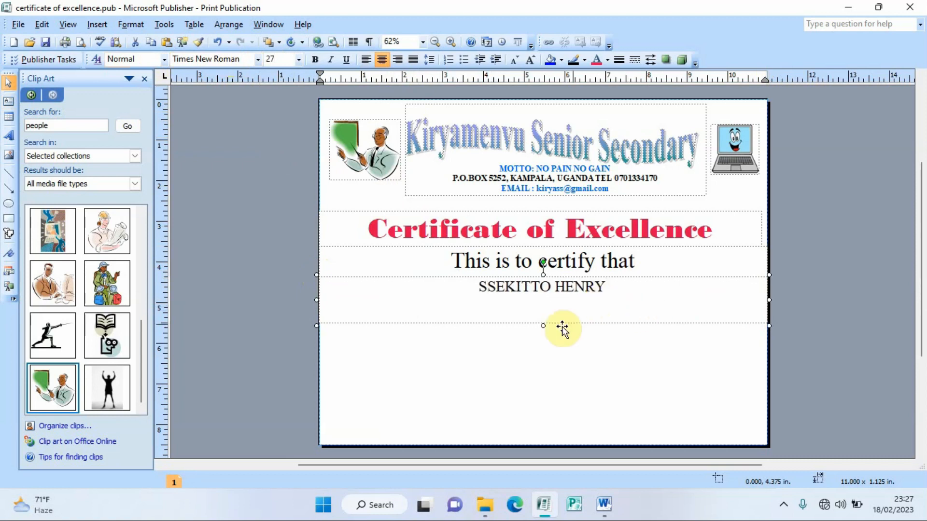
# Step: Shorten the name box and make the student's name bold and blue
pyautogui.moveTo(543, 324); pyautogui.dragTo(542, 304)
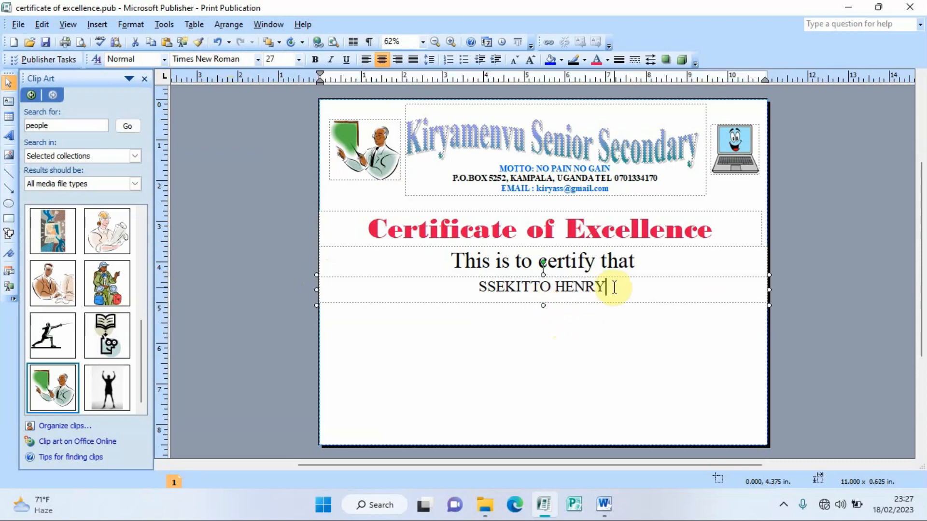
pyautogui.moveTo(612, 287); pyautogui.dragTo(473, 259)
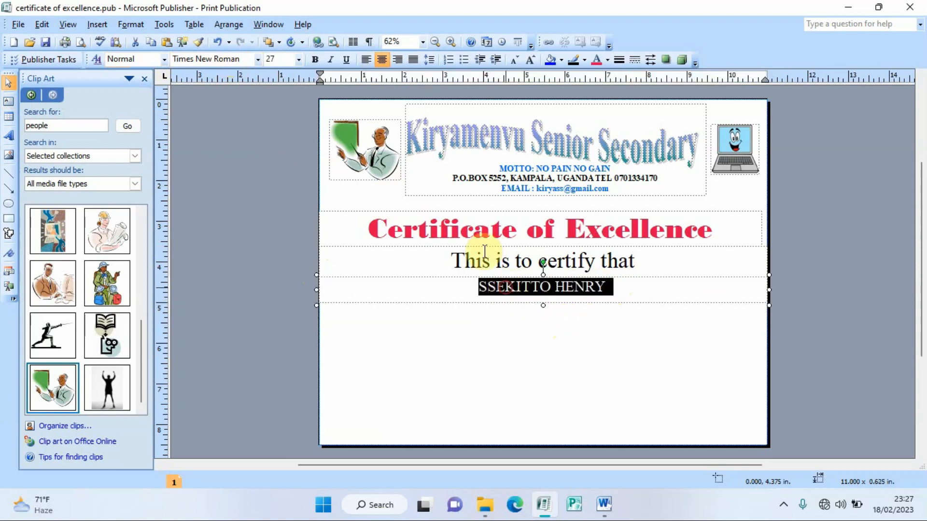
pyautogui.click(315, 60)
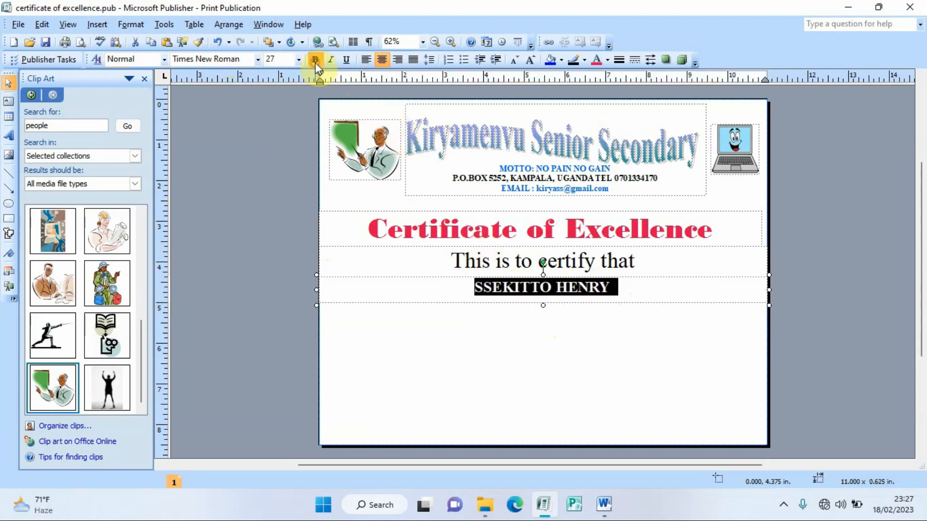
pyautogui.click(608, 60)
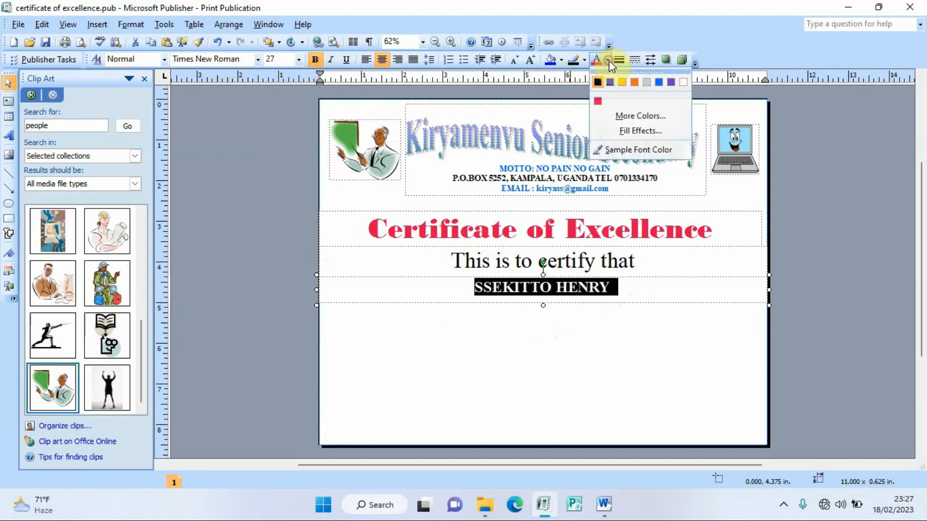
pyautogui.click(659, 82)
pyautogui.click(620, 352)
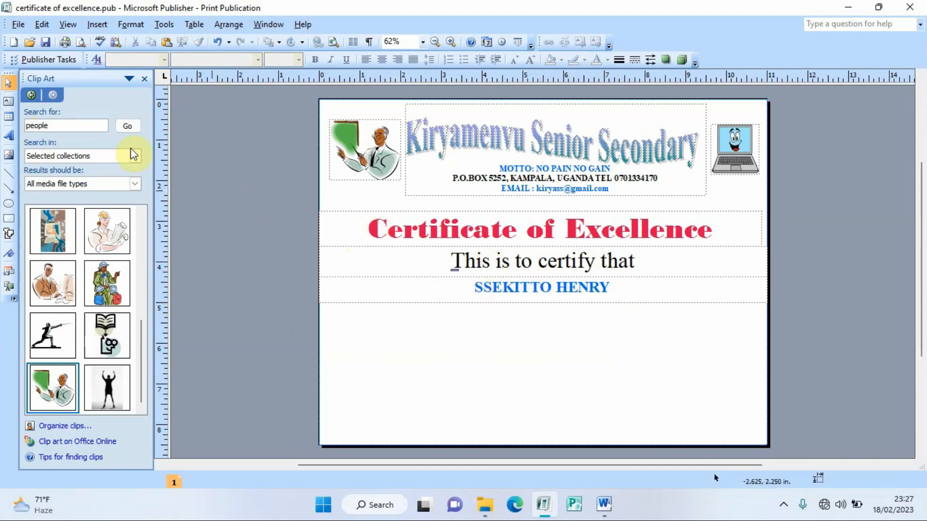
# Step: Draw a text box below the name, set to 32 pt Comic Sans MS
pyautogui.click(9, 102)
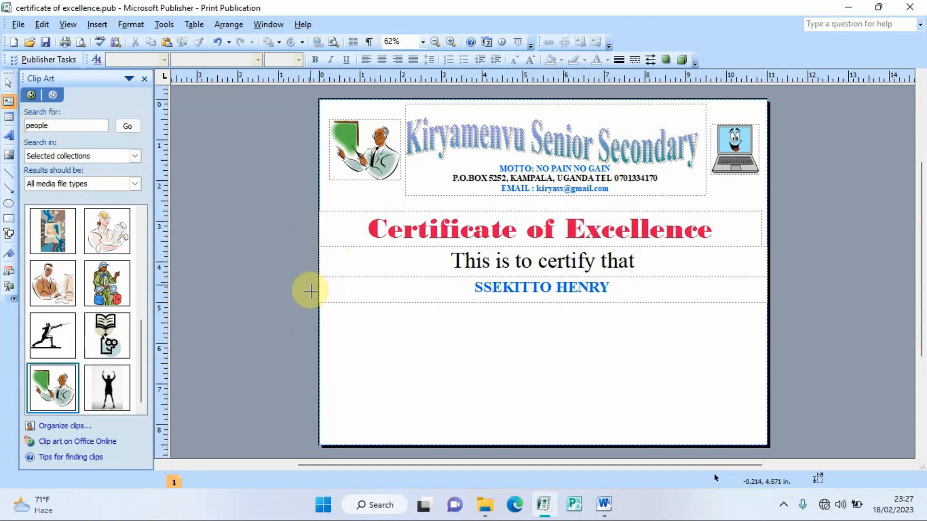
pyautogui.moveTo(321, 303); pyautogui.dragTo(766, 339)
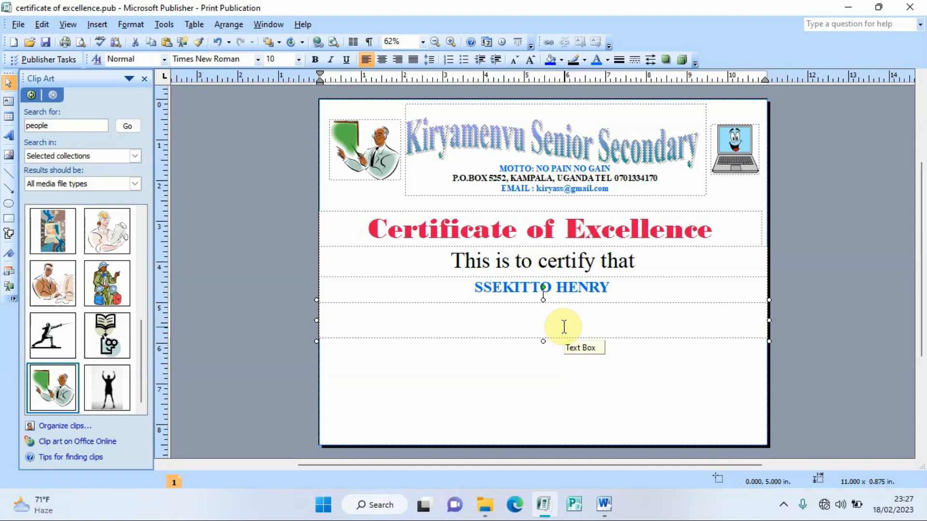
pyautogui.click(285, 59)
pyautogui.write('32')
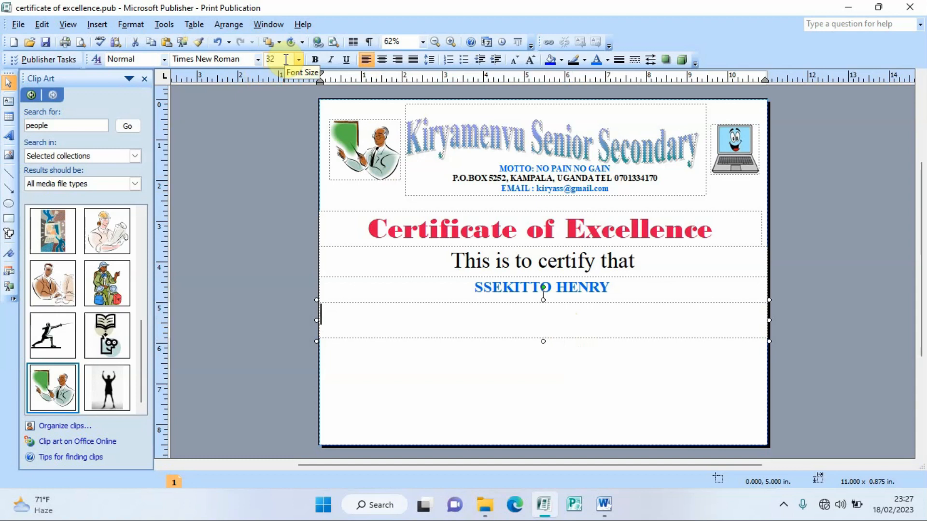
pyautogui.click(258, 58)
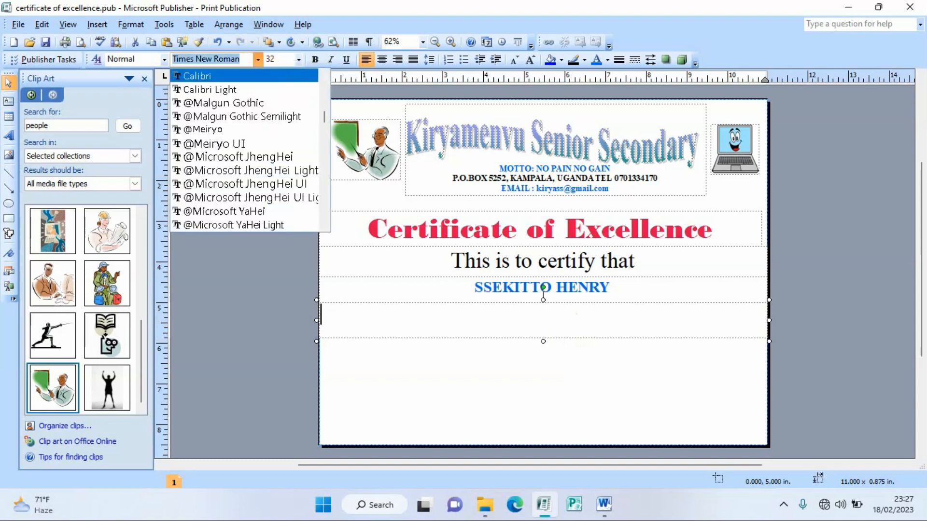
pyautogui.write('Colonna MT')
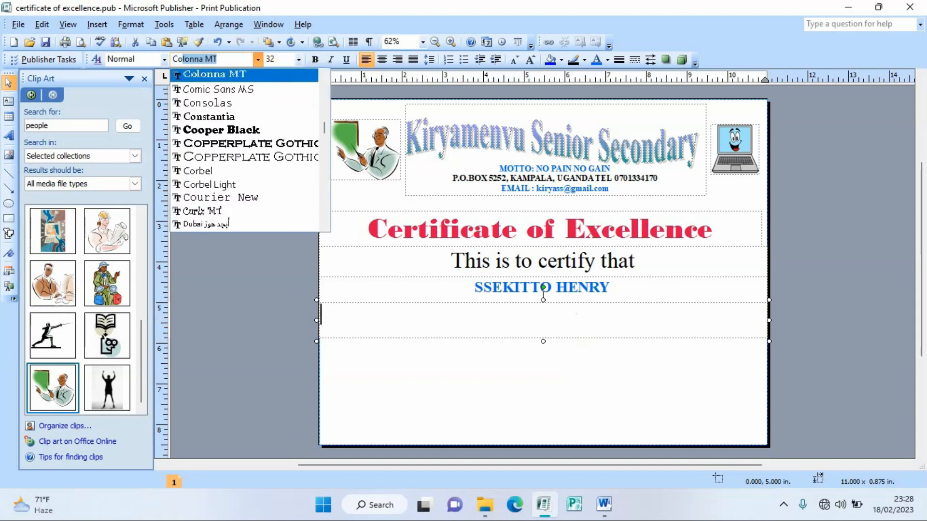
pyautogui.click(241, 89)
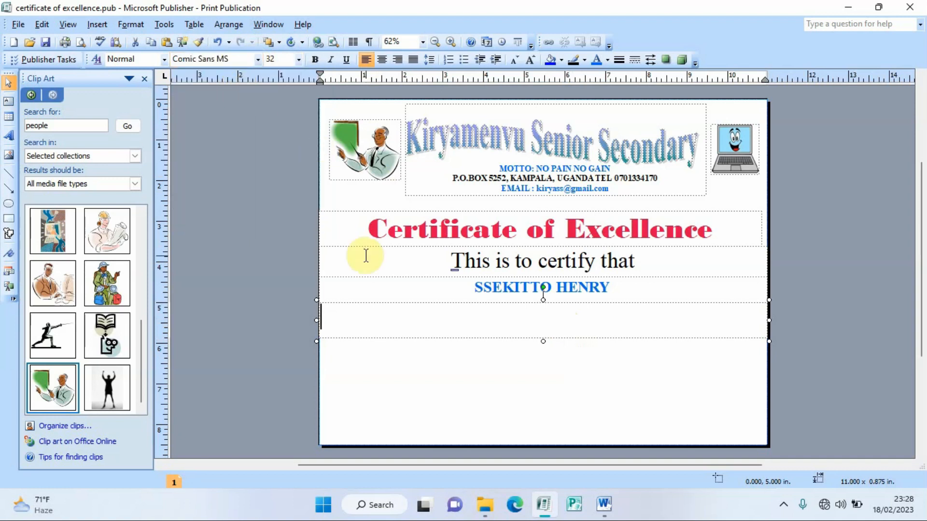
# Step: Type 'Has Excelled in the following Applications' and centre it
pyautogui.write('Has ')
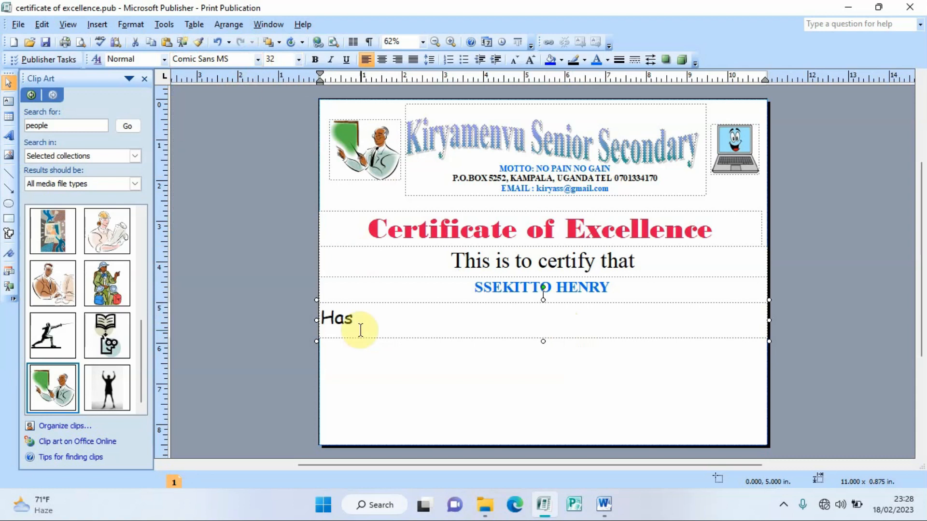
pyautogui.write('Excel')
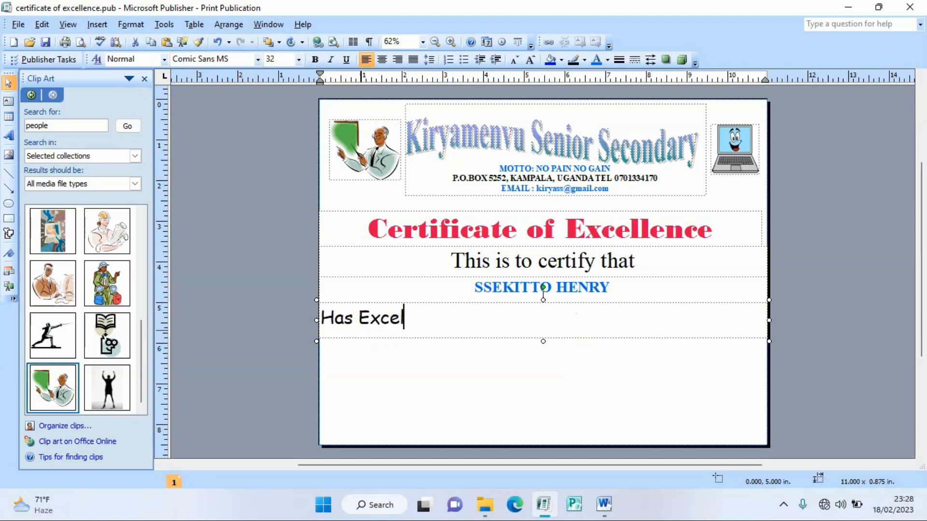
pyautogui.write('led in the ')
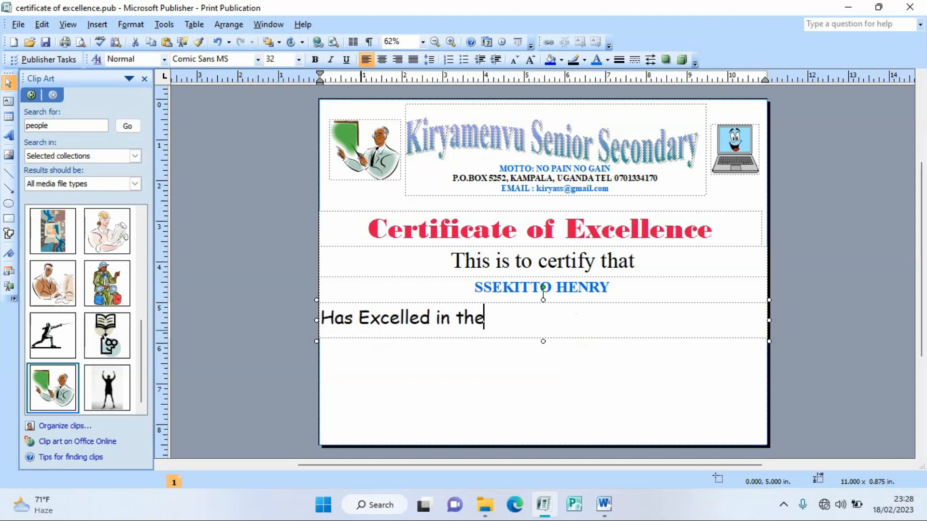
pyautogui.write('following ')
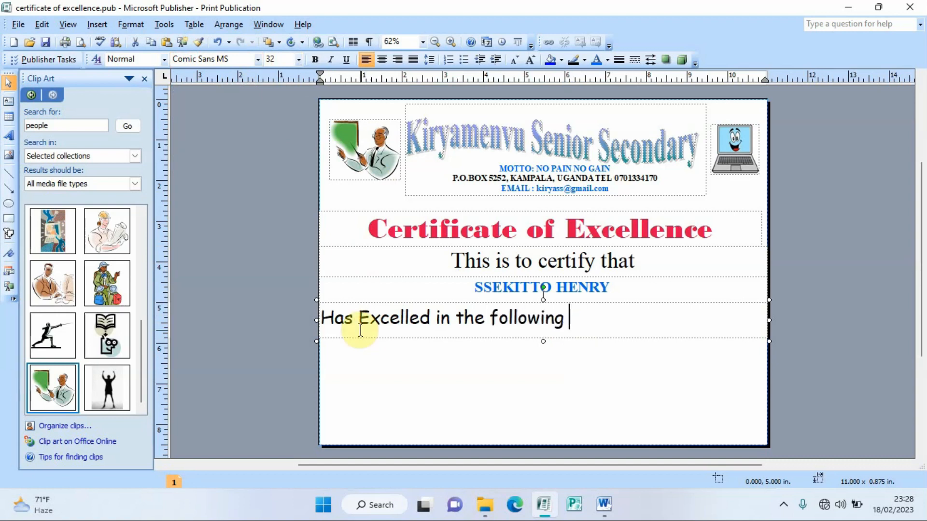
pyautogui.write('Appli')
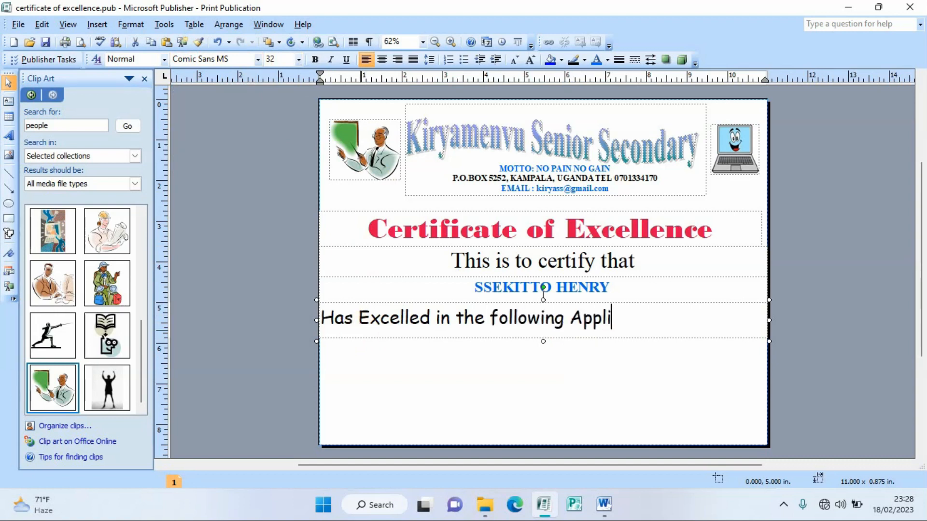
pyautogui.write('cations')
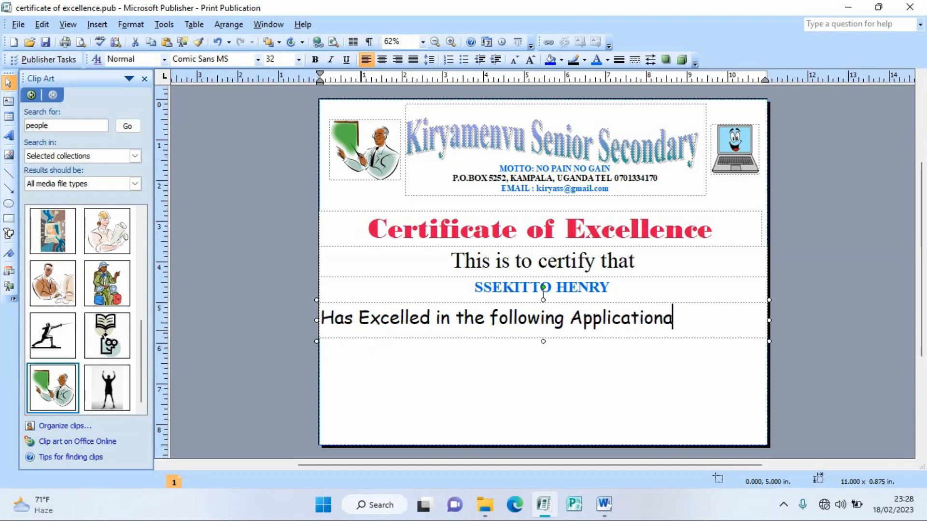
pyautogui.click(382, 60)
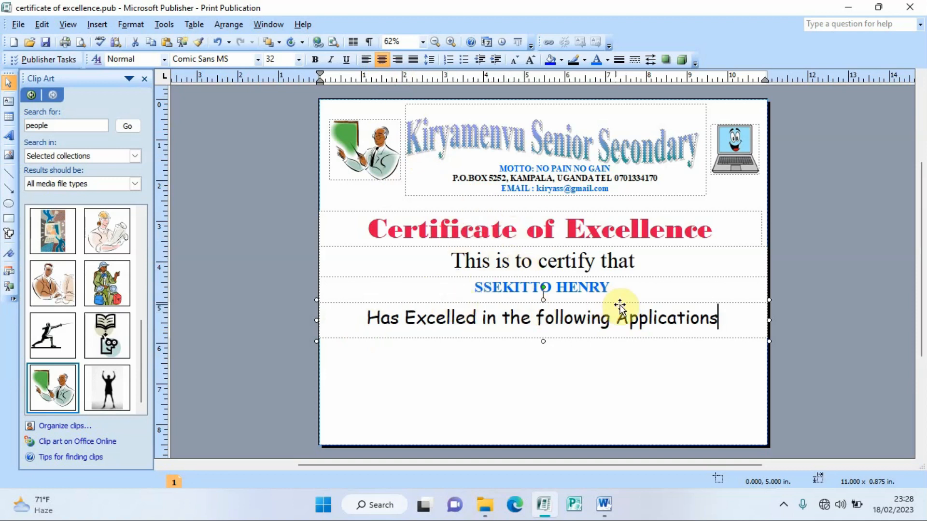
pyautogui.click(542, 340)
pyautogui.click(543, 332)
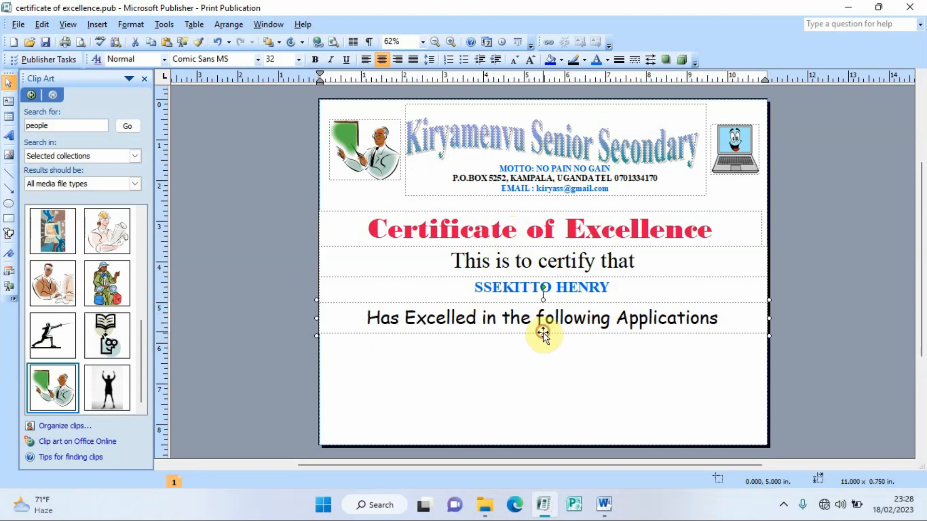
# Step: Drag the title, certify line, name and Applications line upward to close the gaps
pyautogui.click(731, 314)
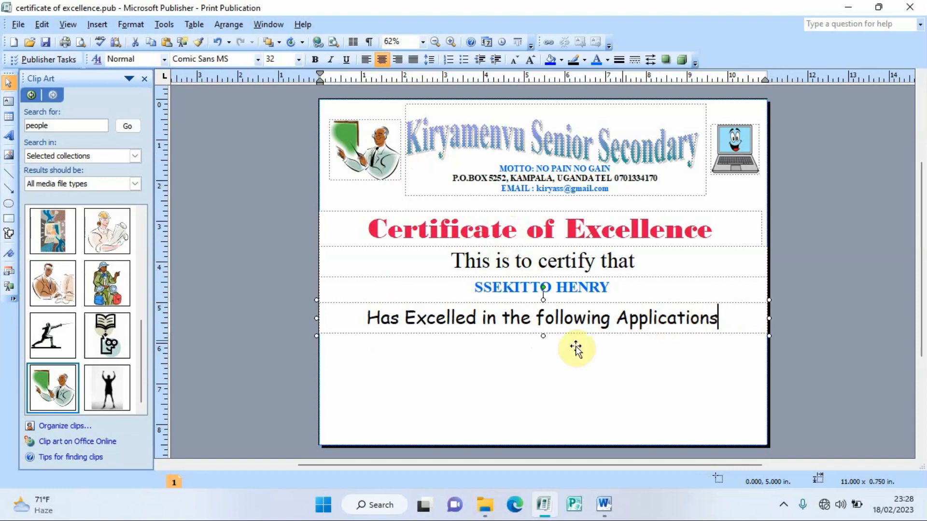
pyautogui.click(541, 211)
pyautogui.moveTo(542, 205); pyautogui.dragTo(542, 190)
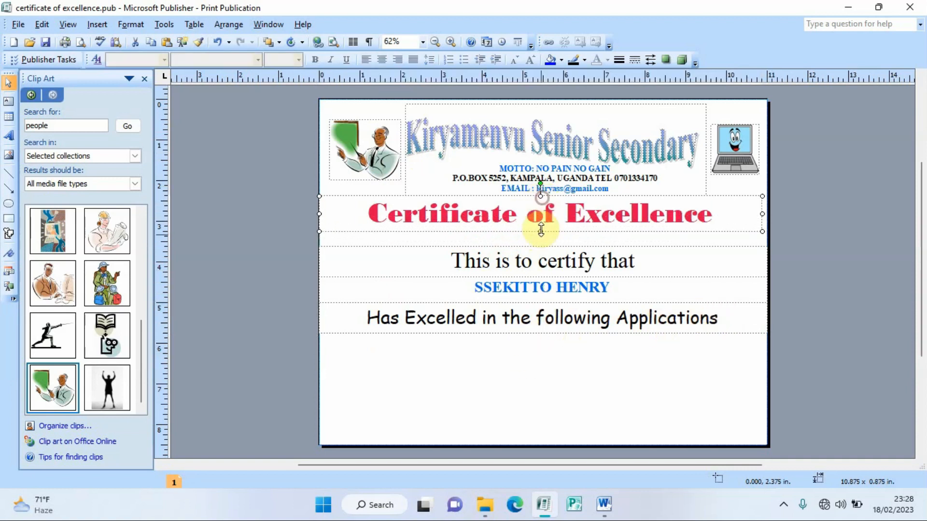
pyautogui.moveTo(541, 247); pyautogui.dragTo(540, 237)
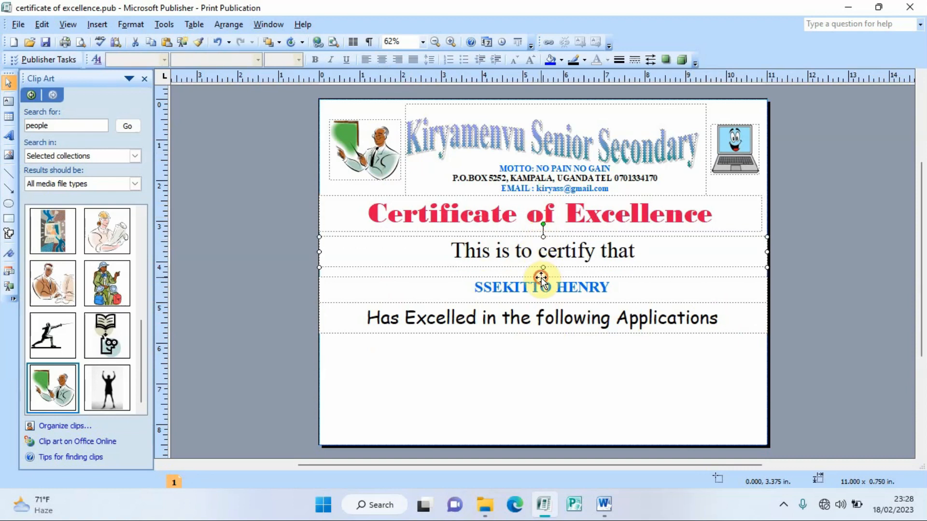
pyautogui.moveTo(541, 278); pyautogui.dragTo(541, 266)
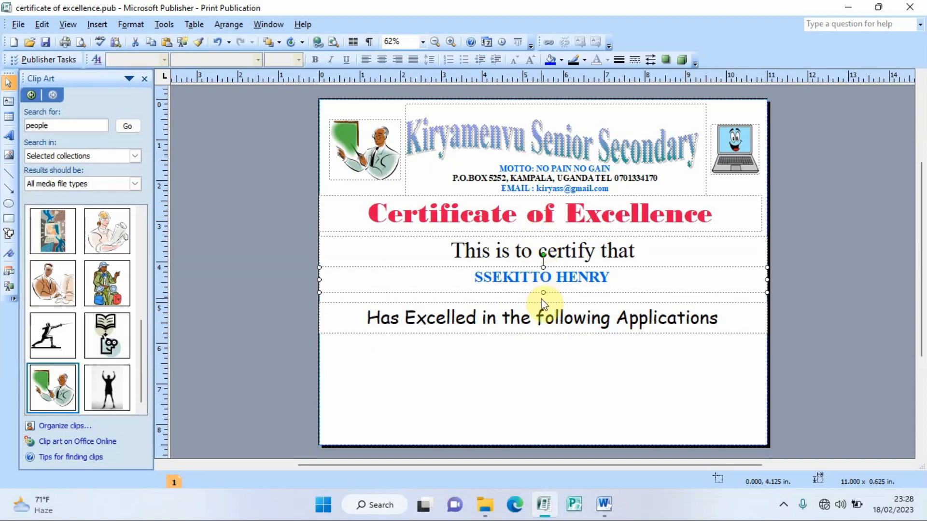
pyautogui.moveTo(541, 302); pyautogui.dragTo(541, 293)
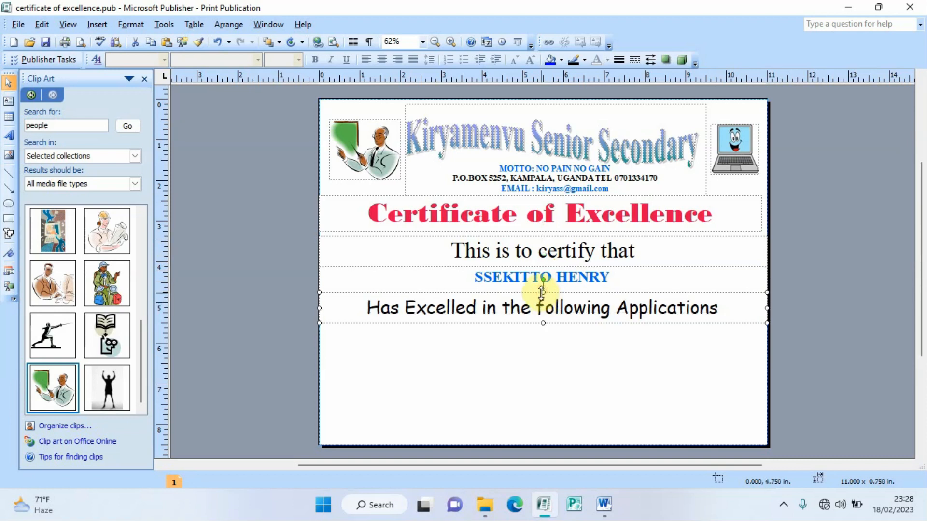
# Step: In a new 20 pt text box, list MICROSOFT WORD, EXCEL, ACCESS, POWERPOINT and PUBLISHER on separate lines
pyautogui.click(8, 103)
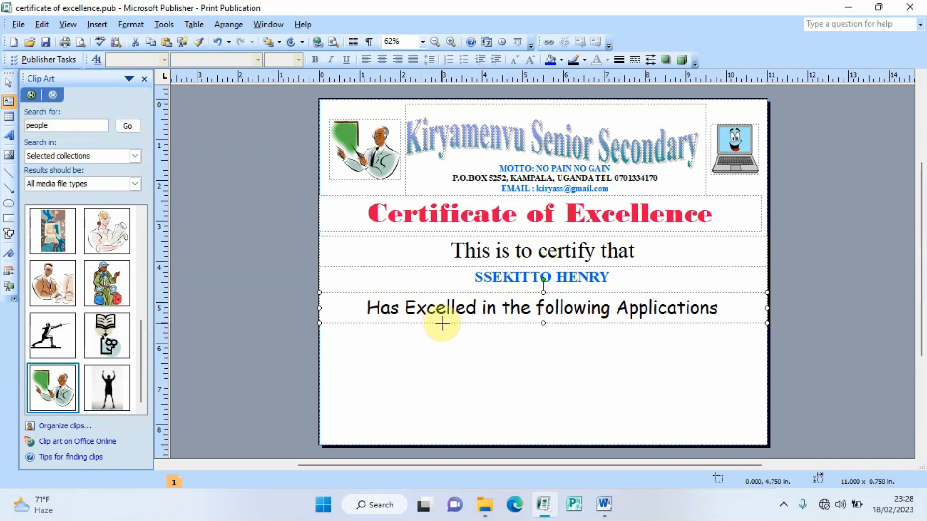
pyautogui.moveTo(442, 323); pyautogui.dragTo(656, 416)
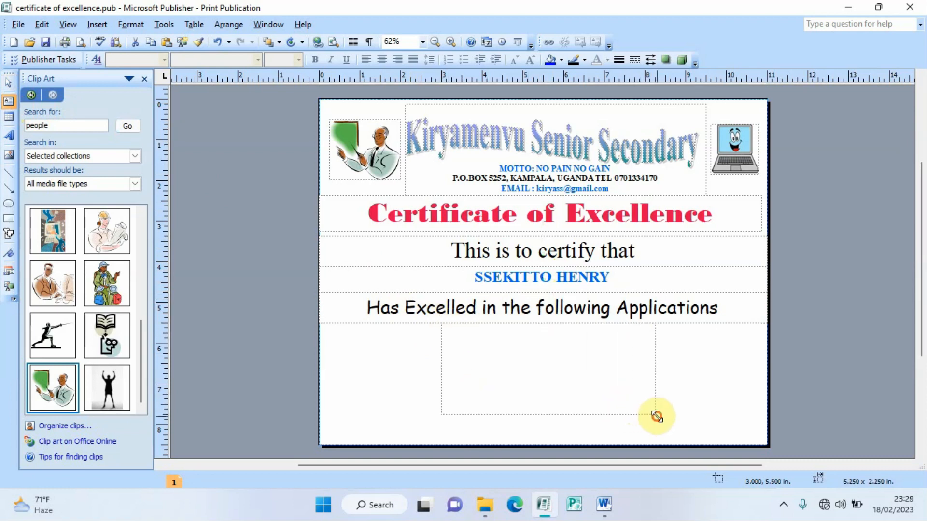
pyautogui.click(551, 356)
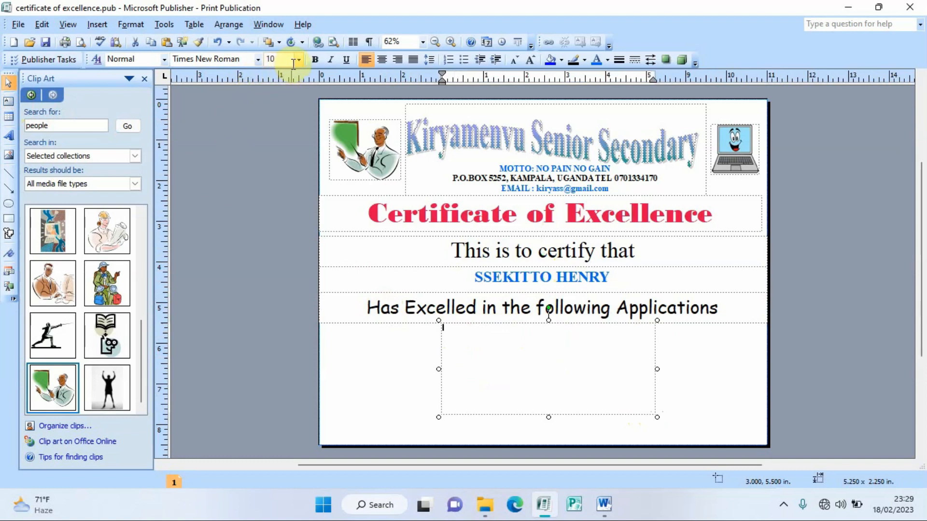
pyautogui.write('2')
pyautogui.write('IC')
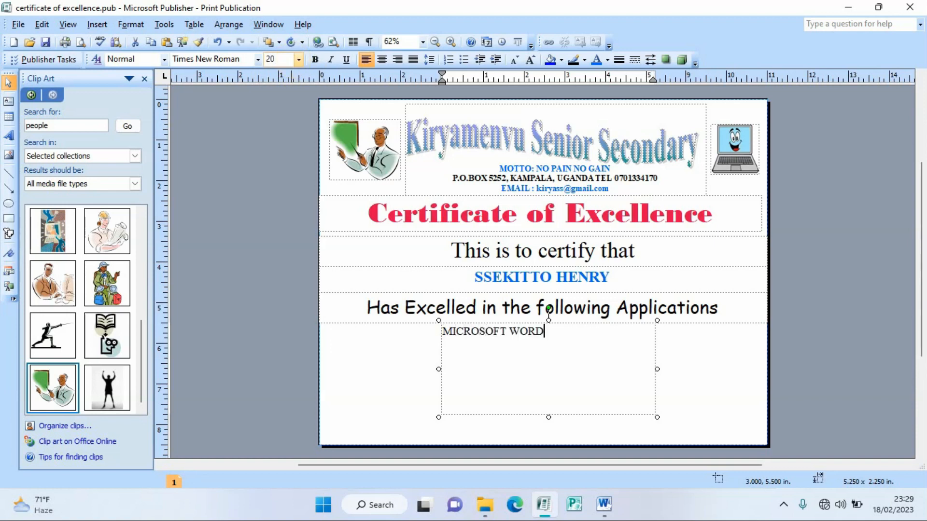
pyautogui.write('ROSOFT WORD')
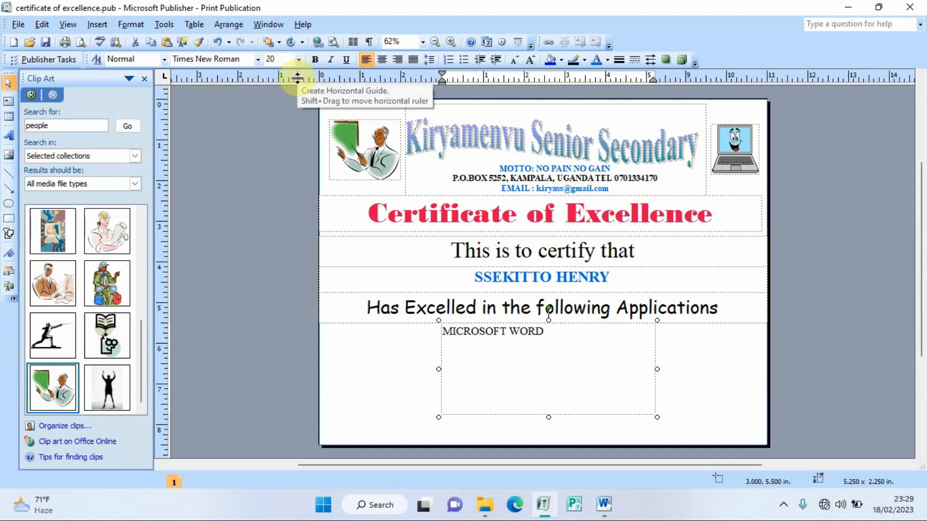
pyautogui.press('Return')
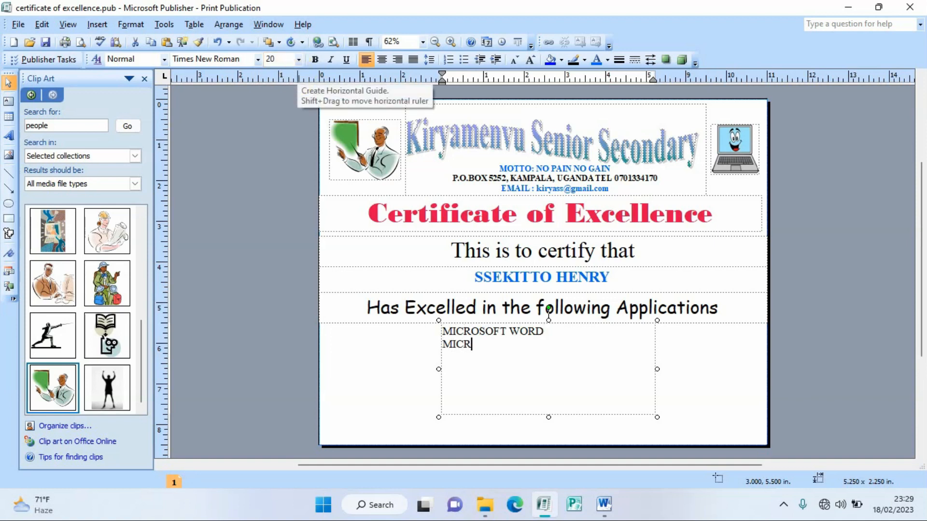
pyautogui.write('MICROSOFT E')
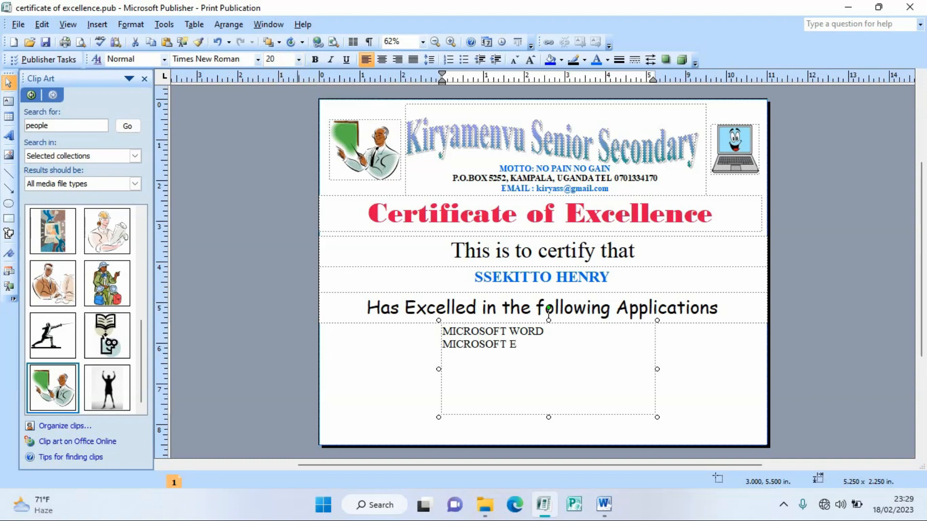
pyautogui.write('XCEL')
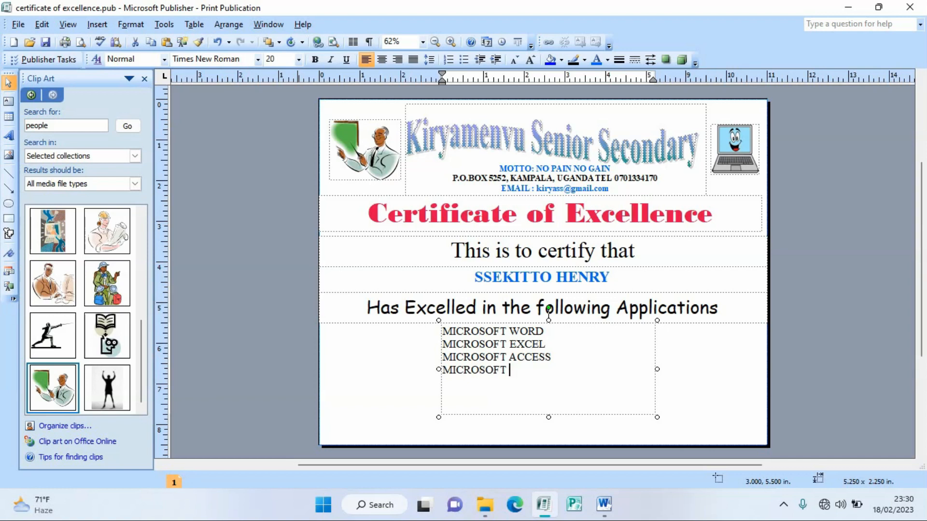
pyautogui.write('WERPO')
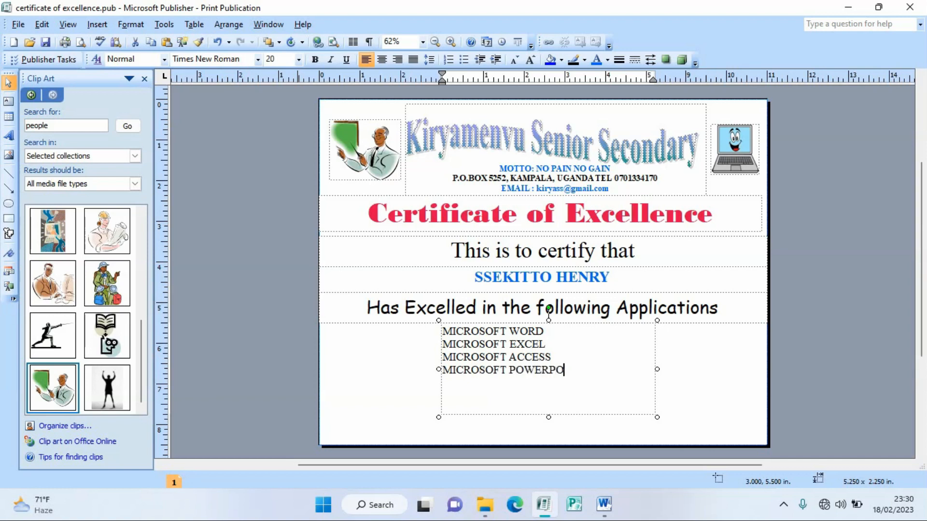
pyautogui.write('INT')
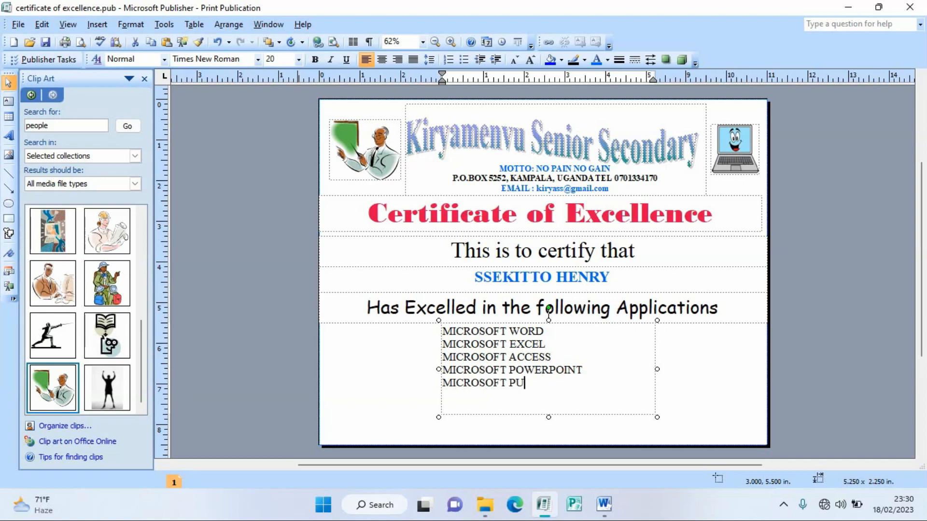
pyautogui.write('HER')
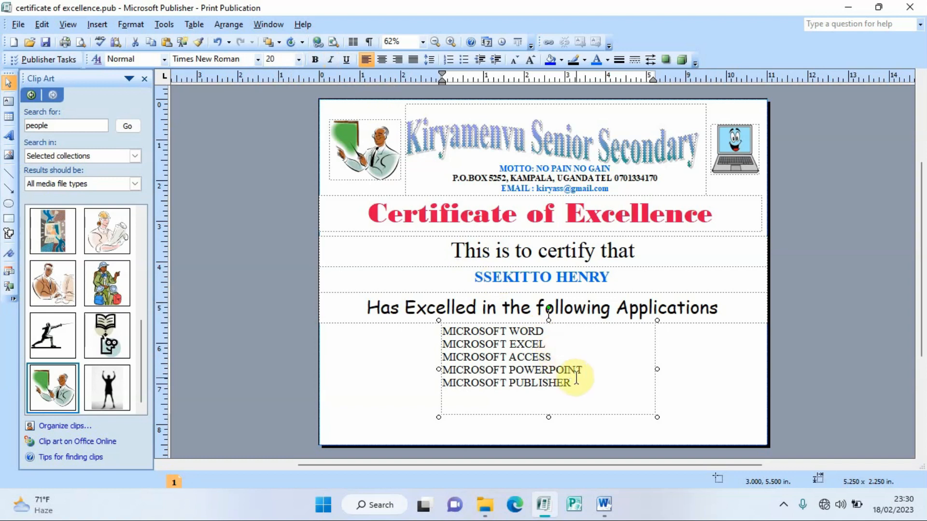
# Step: Make all five application lines bold and blue
pyautogui.click(578, 384)
pyautogui.hotkey('ctrl', 'a')
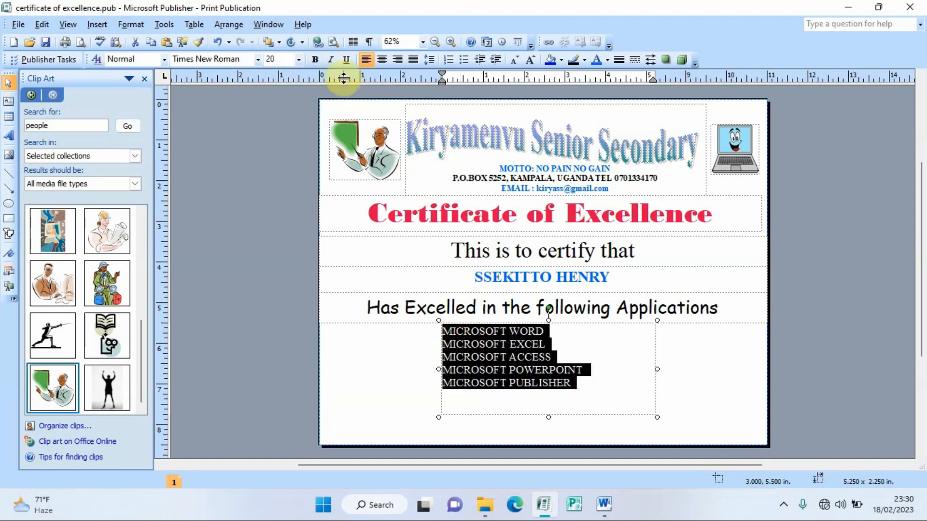
pyautogui.click(315, 60)
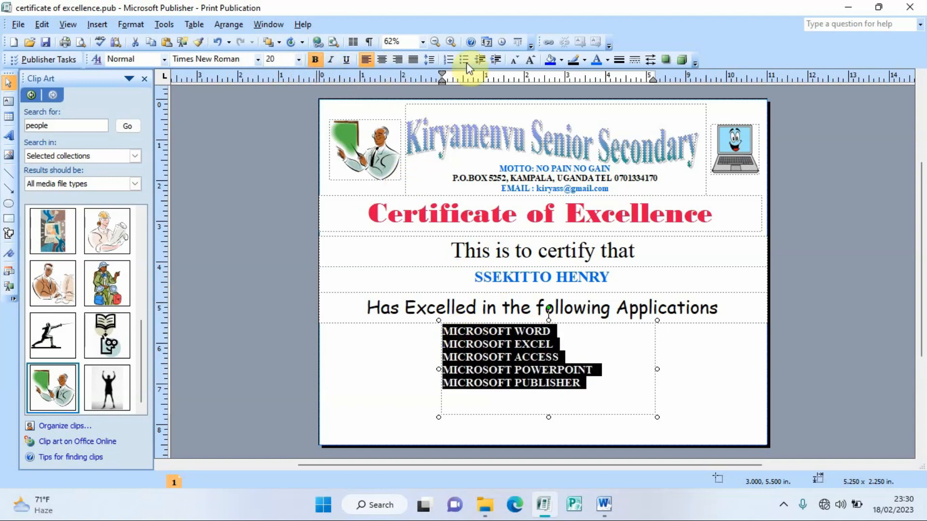
pyautogui.click(597, 59)
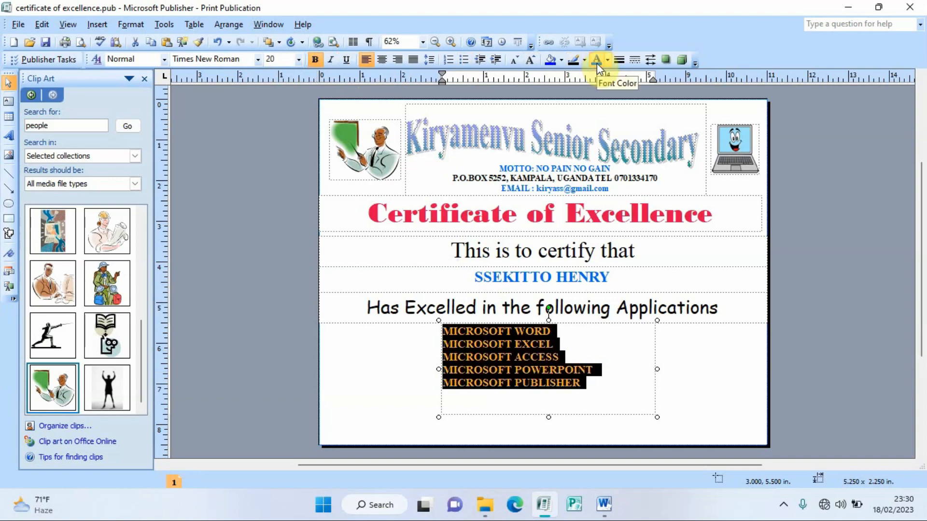
pyautogui.click(705, 369)
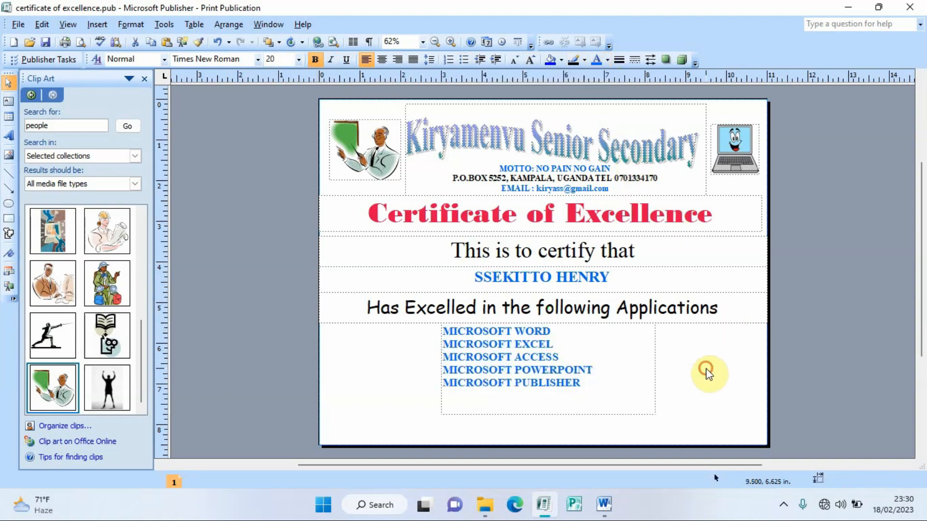
# Step: Bullet the application lines and shorten the list box to 1.75 in high
pyautogui.moveTo(584, 380); pyautogui.dragTo(442, 331)
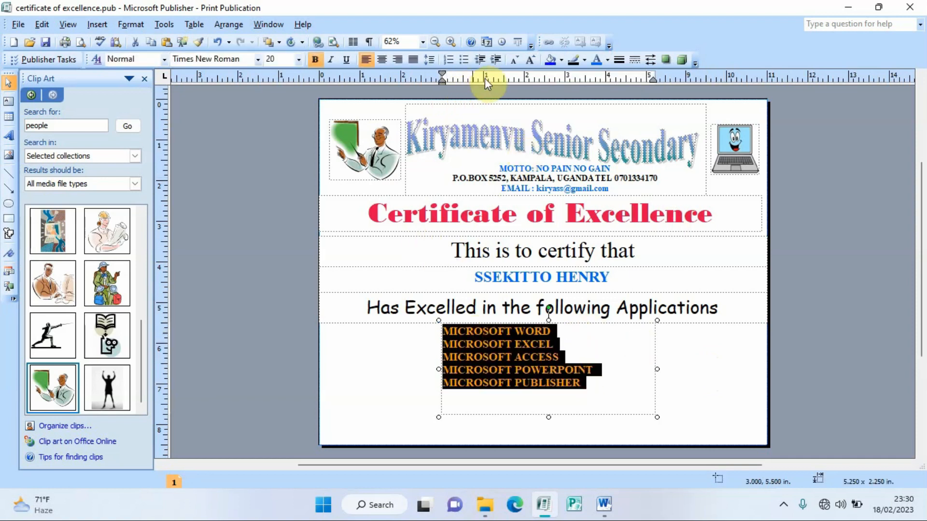
pyautogui.click(464, 61)
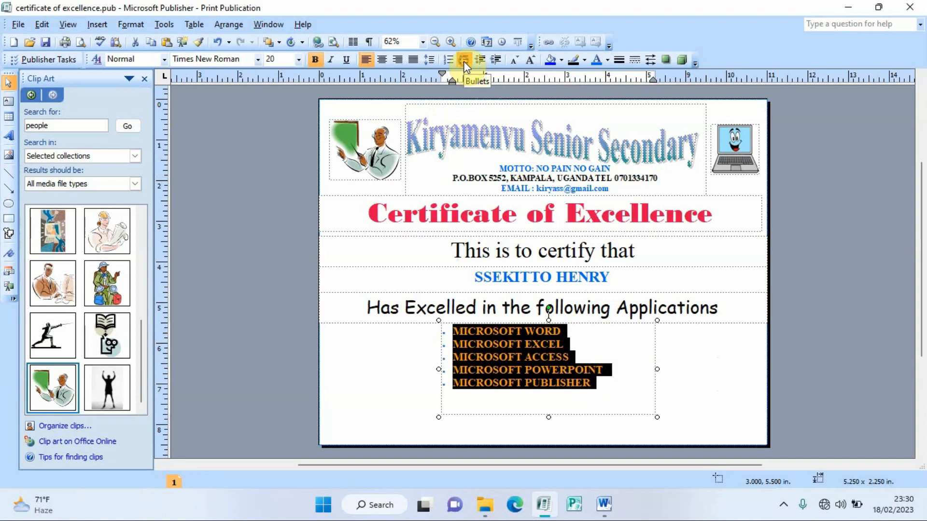
pyautogui.click(706, 367)
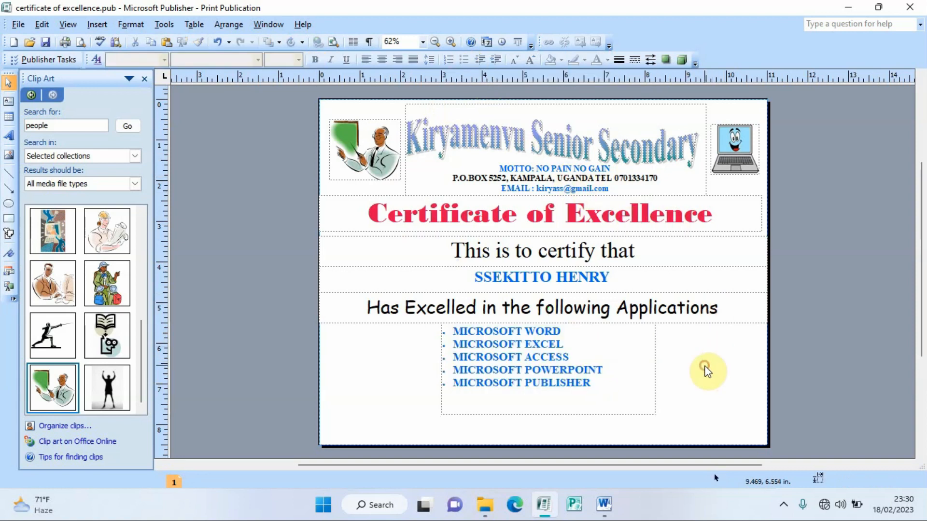
pyautogui.click(536, 414)
pyautogui.moveTo(547, 414); pyautogui.dragTo(549, 395)
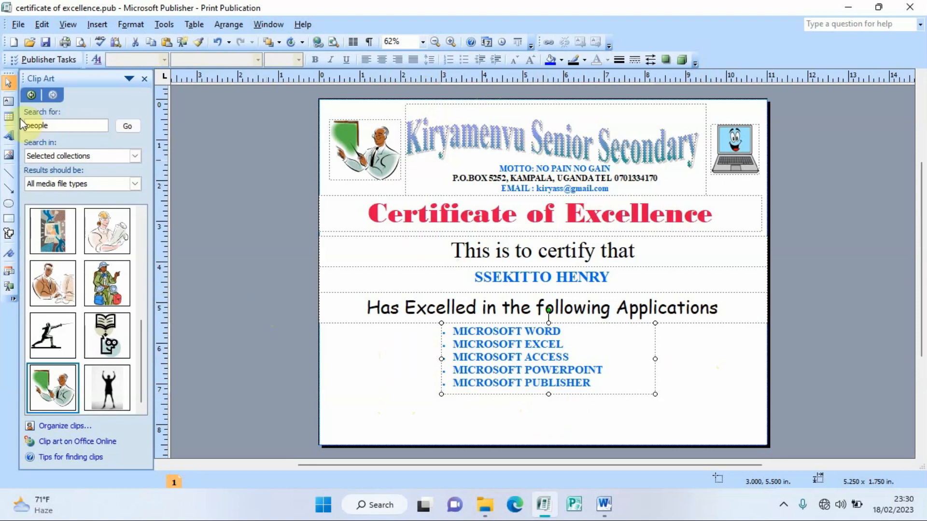
# Step: Draw a 2.750 x 1.500 in text box at the page's lower left
pyautogui.click(8, 102)
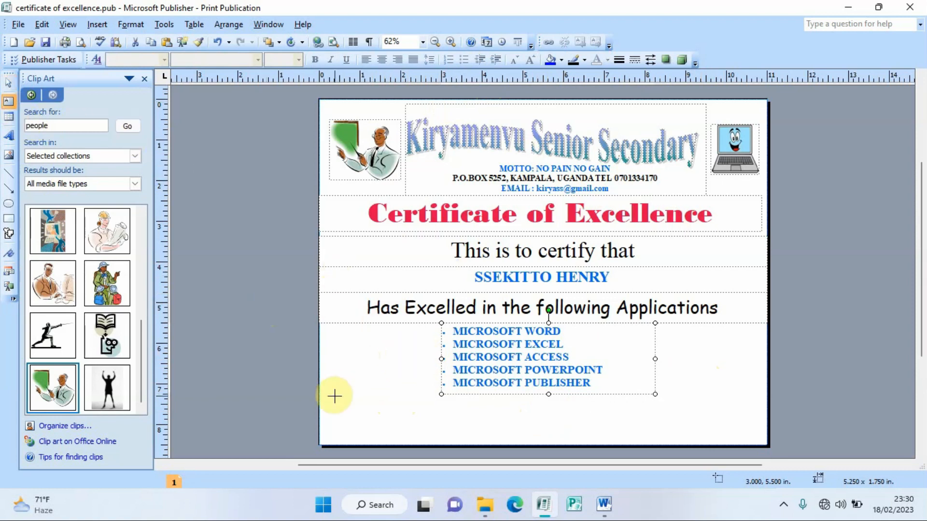
pyautogui.moveTo(320, 380); pyautogui.dragTo(443, 405)
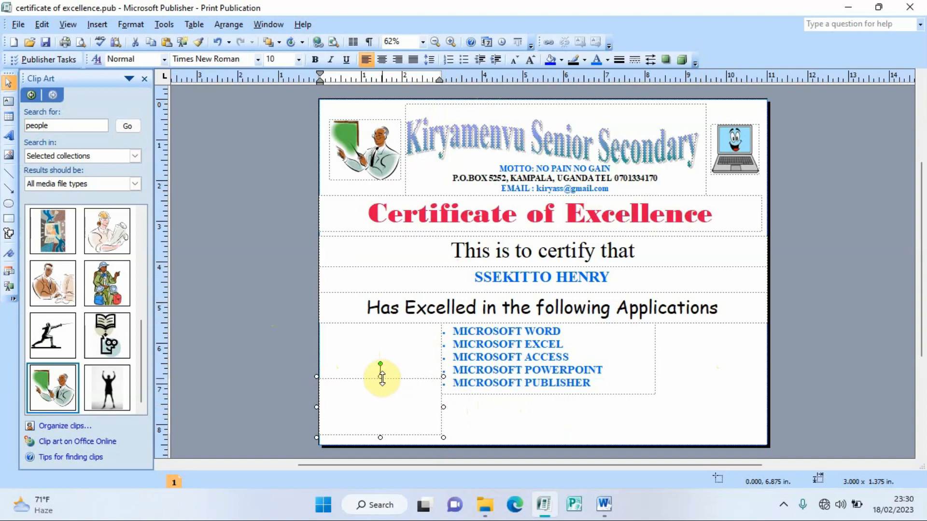
pyautogui.moveTo(380, 377); pyautogui.dragTo(382, 371)
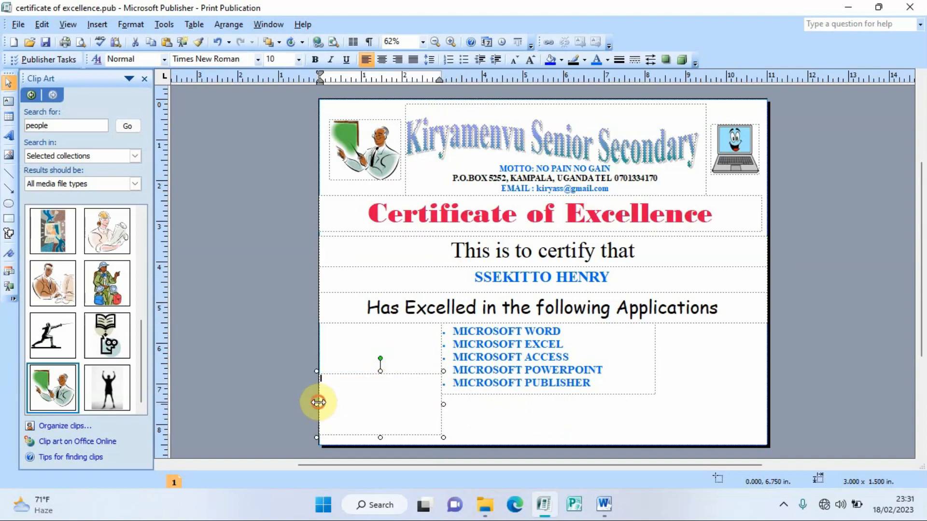
pyautogui.moveTo(318, 404); pyautogui.dragTo(327, 404)
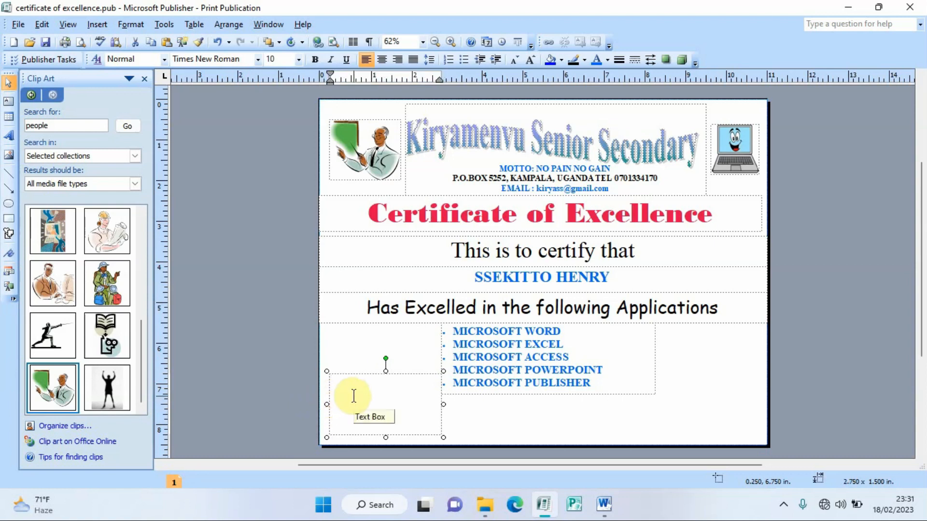
# Step: Type a bold dotted signature line two lines down in the new box
pyautogui.press('Return')
pyautogui.press('Return')
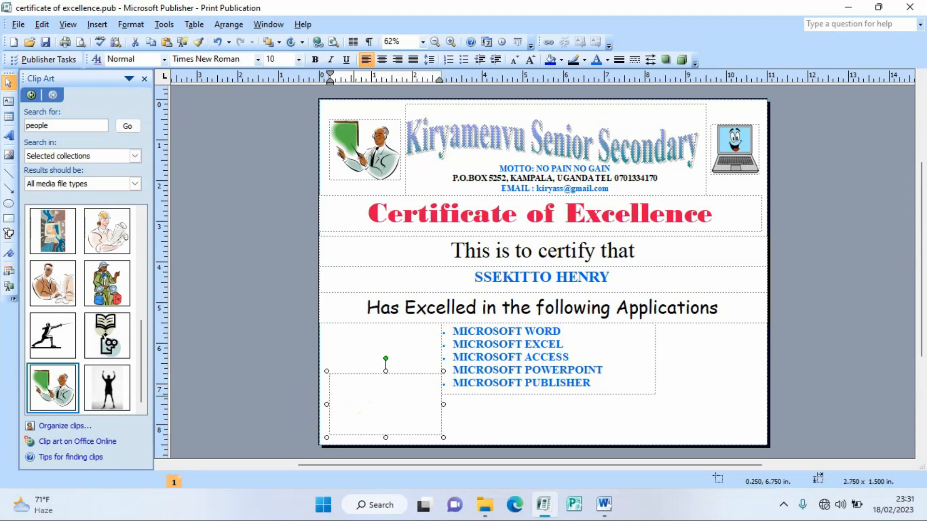
pyautogui.write('......................')
pyautogui.click(436, 413)
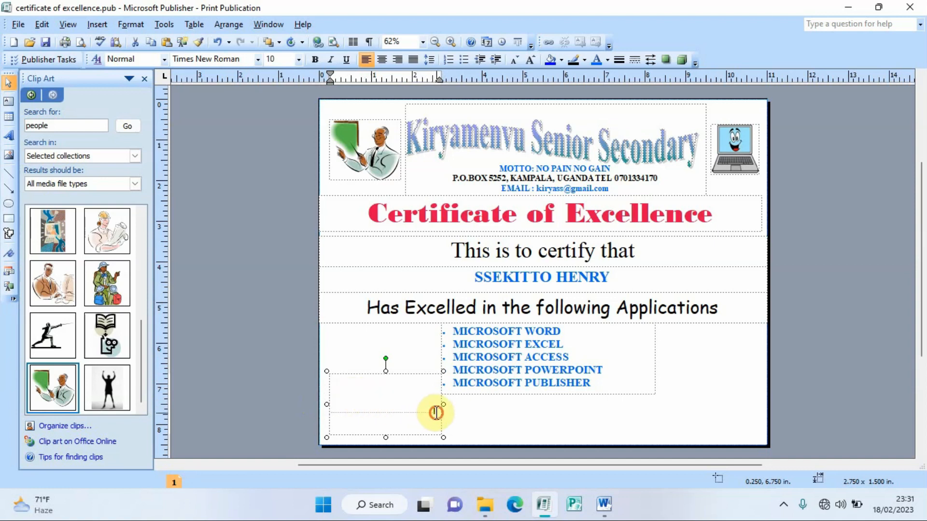
pyautogui.moveTo(435, 413); pyautogui.dragTo(331, 410)
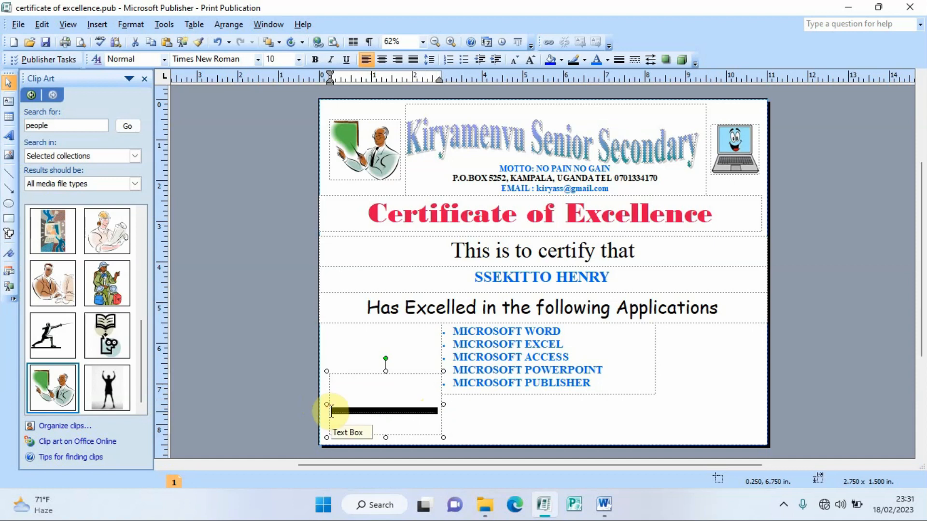
pyautogui.hotkey('ctrl', 'b')
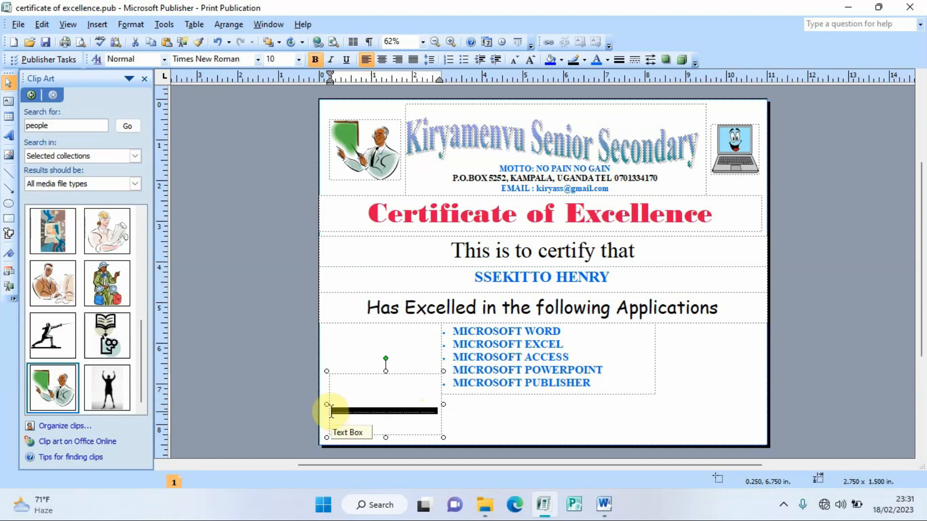
pyautogui.click(436, 414)
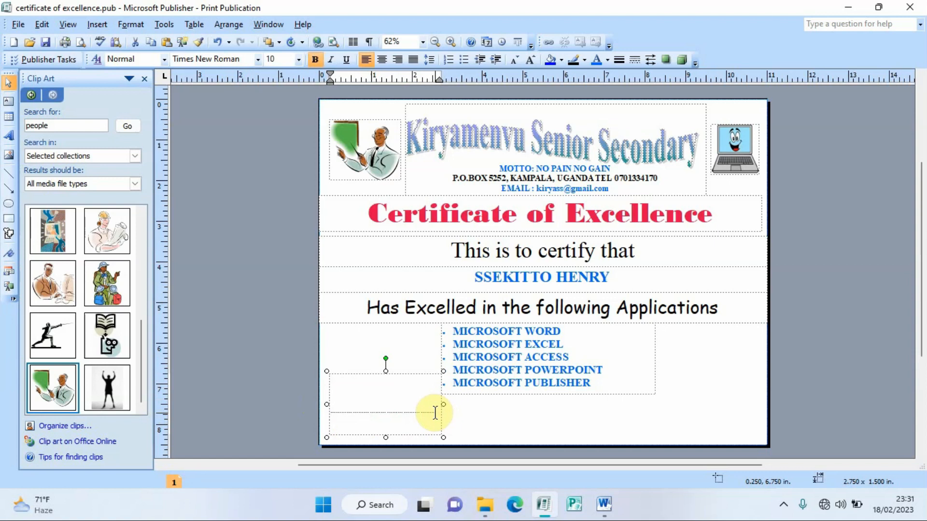
# Step: Type the head teacher's name and HEAD TEACHER centred under the dotted line at 16 pt
pyautogui.write('MS')
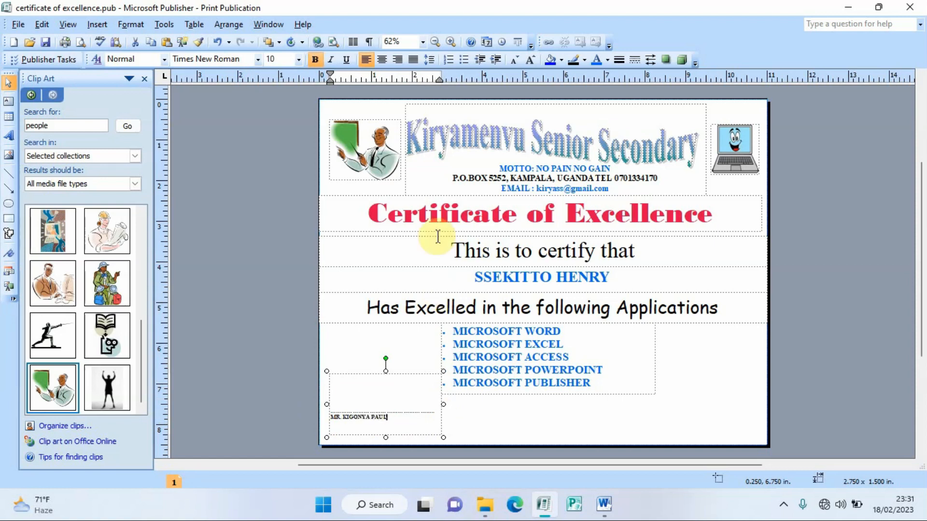
pyautogui.click(381, 60)
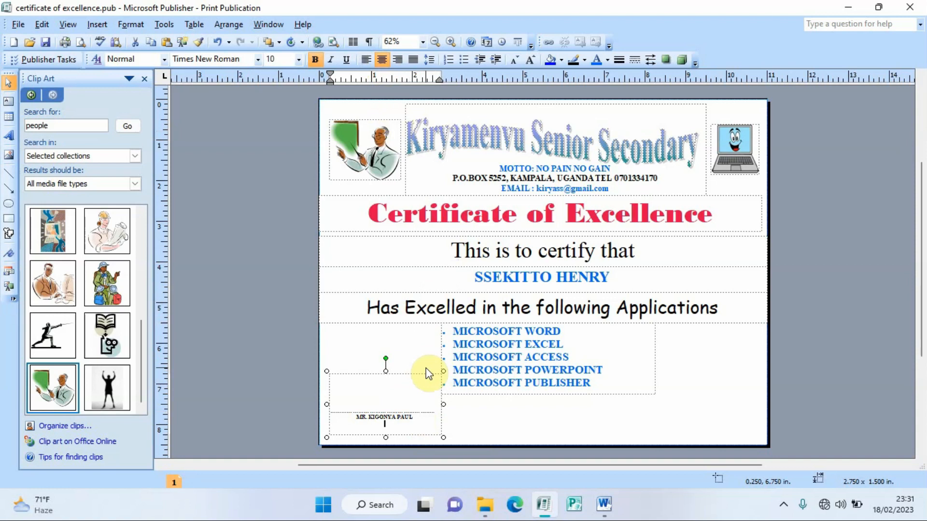
pyautogui.write('HEAD TEACHER')
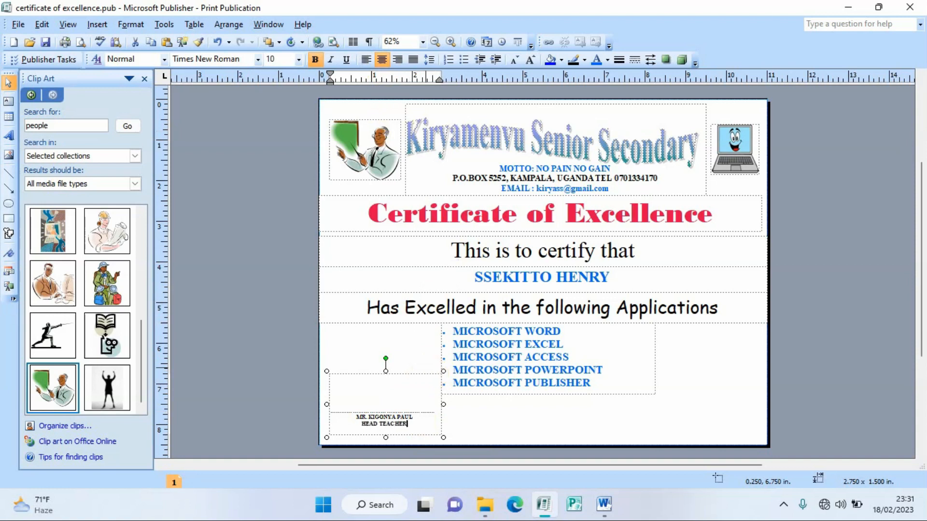
pyautogui.moveTo(413, 425); pyautogui.dragTo(360, 415)
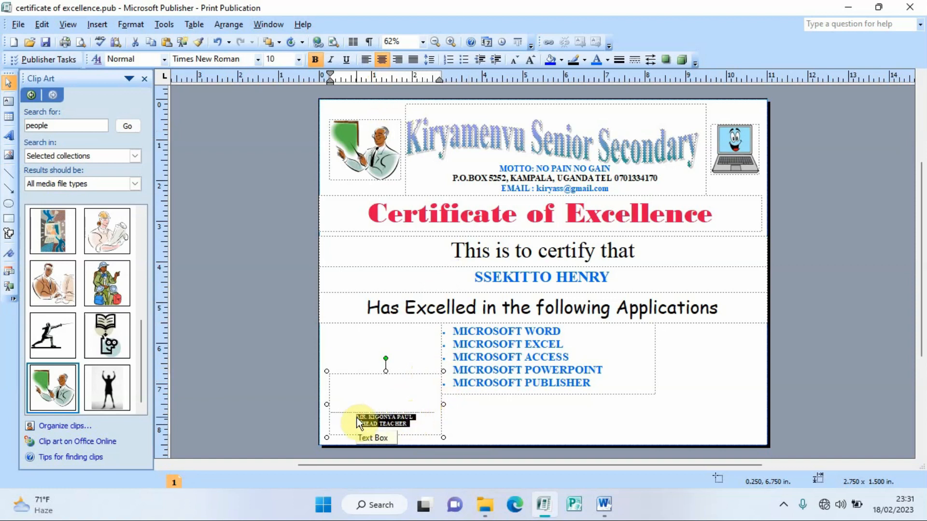
pyautogui.click(288, 55)
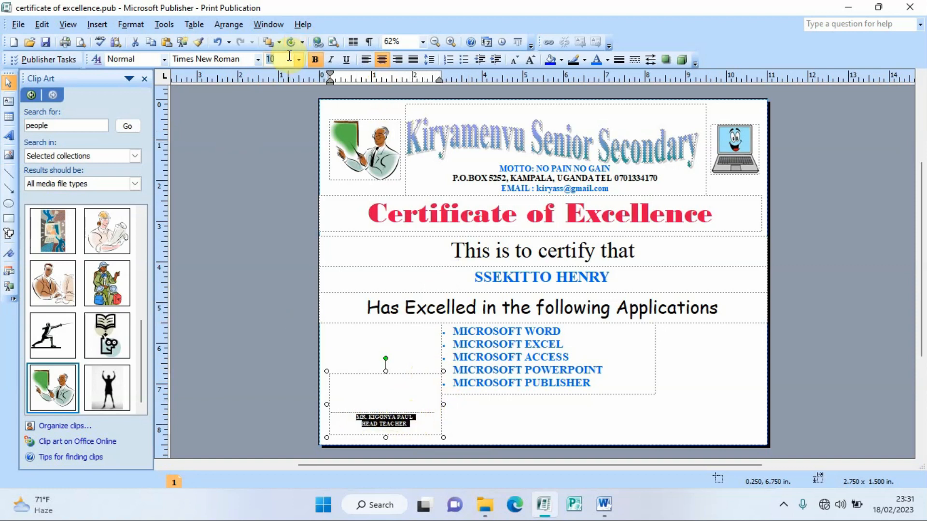
pyautogui.write('1')
pyautogui.press('Return')
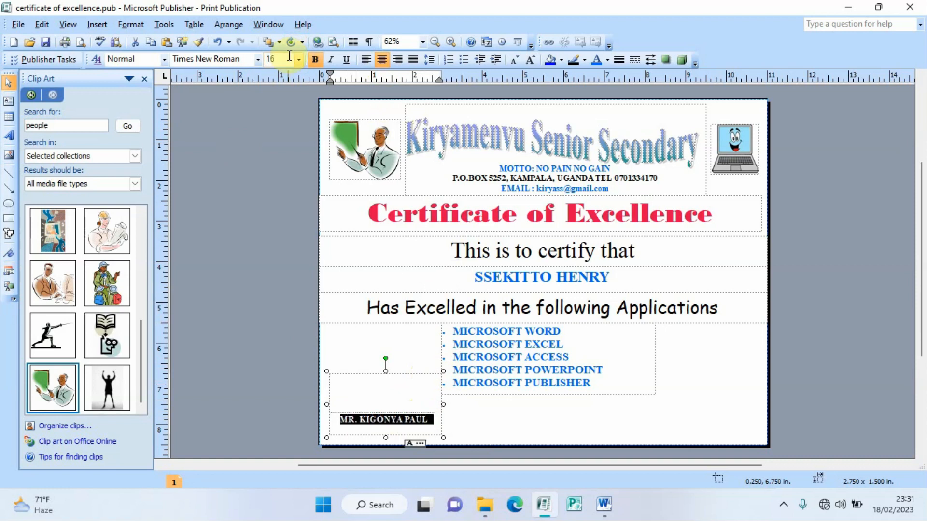
# Step: Remove the empty line, colour the signature text orange, and select the signature block
pyautogui.click(345, 405)
pyautogui.press('Delete')
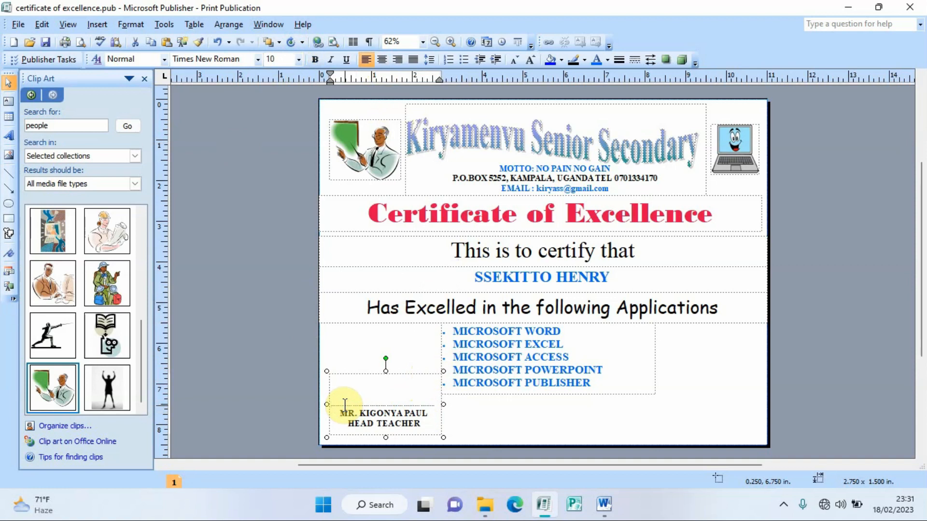
pyautogui.moveTo(419, 424); pyautogui.dragTo(338, 413)
pyautogui.click(607, 60)
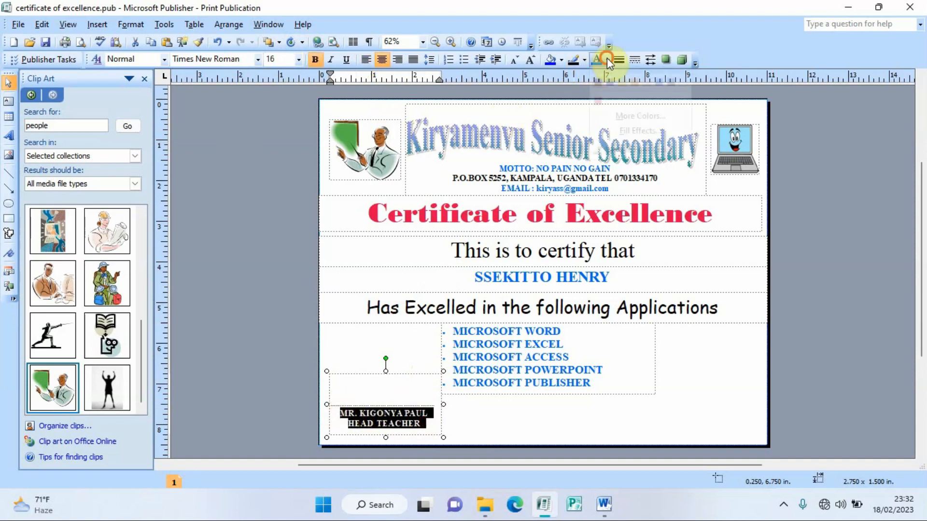
pyautogui.click(632, 79)
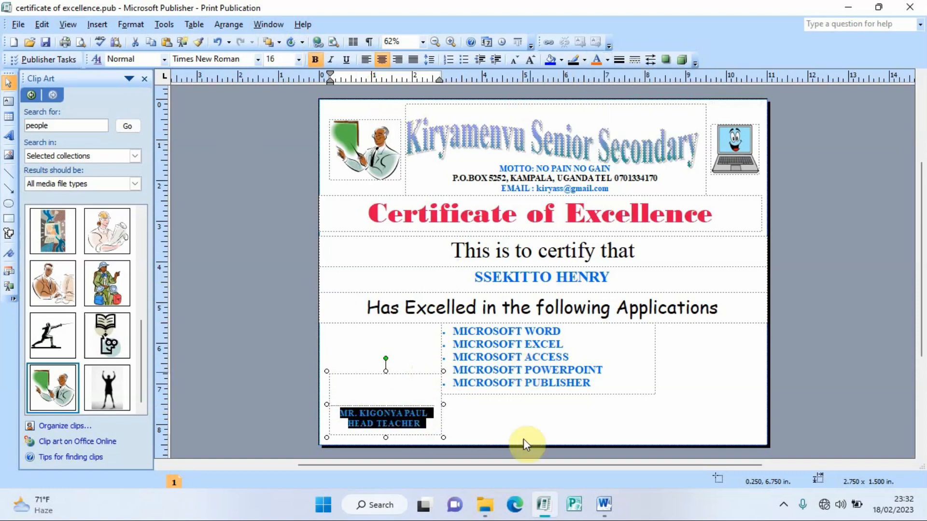
pyautogui.click(628, 409)
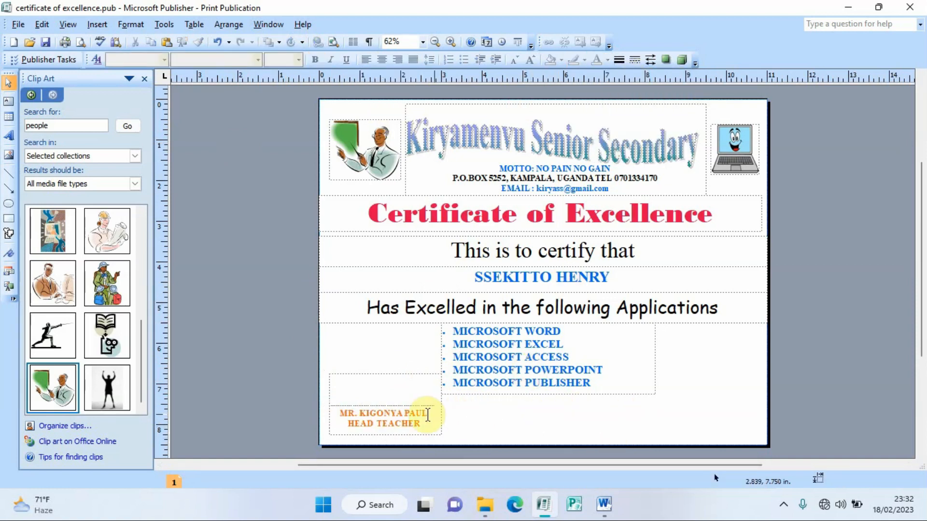
pyautogui.click(396, 377)
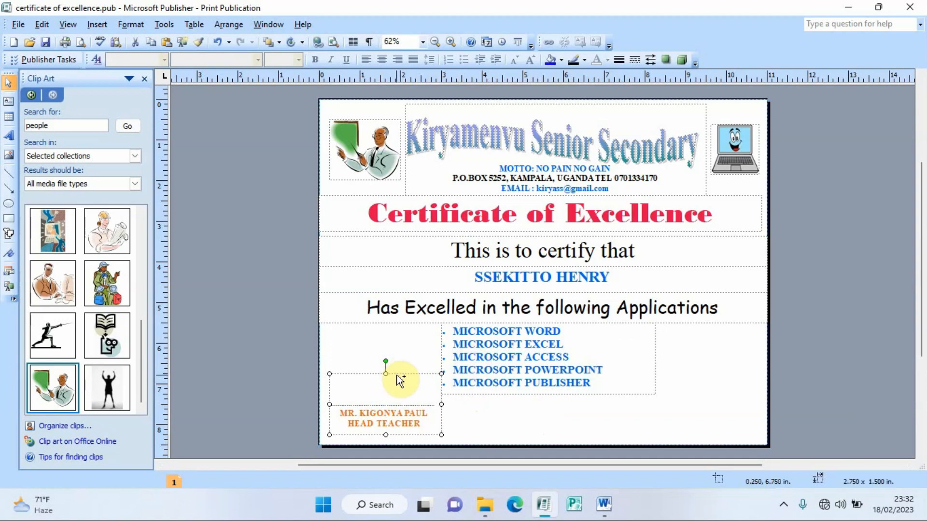
# Step: Paste a copy of the signature block at the lower right, narrowed to 2.625 in
pyautogui.hotkey('ctrl', 'v')
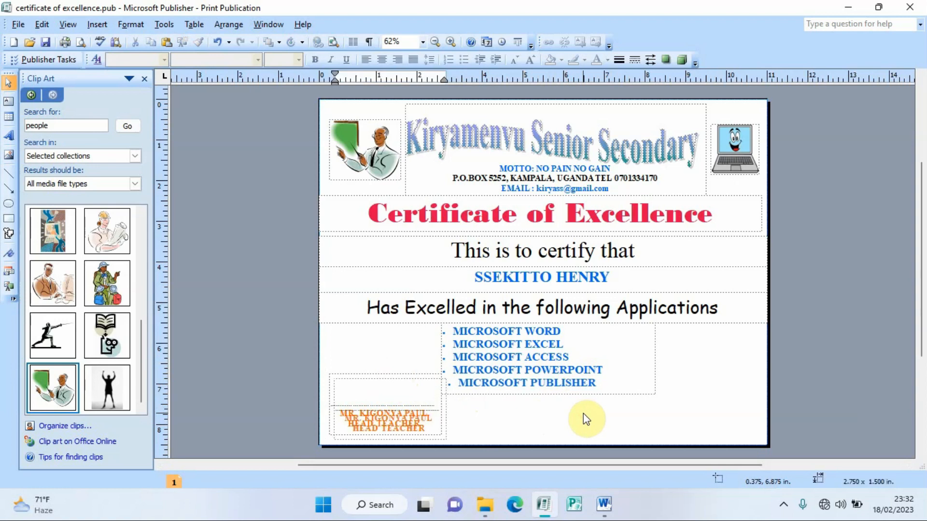
pyautogui.moveTo(410, 381); pyautogui.dragTo(737, 375)
pyautogui.moveTo(771, 404); pyautogui.dragTo(760, 405)
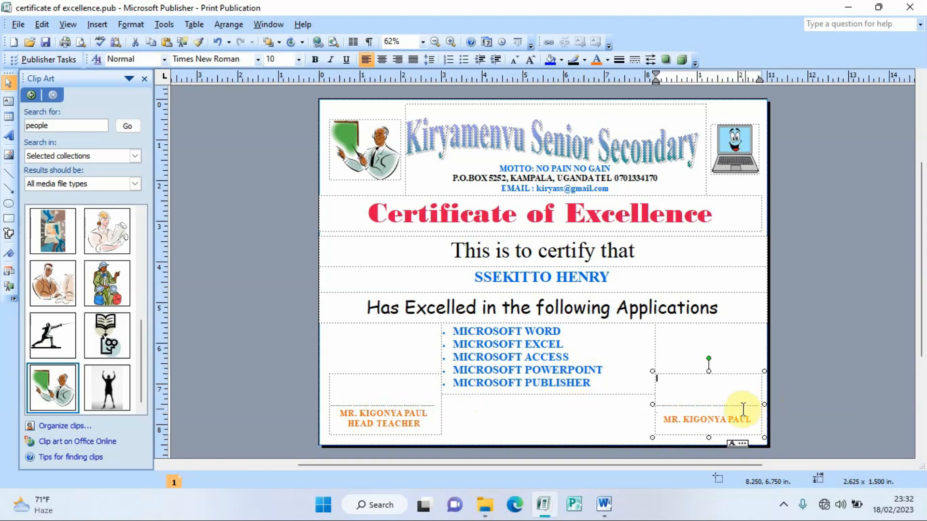
pyautogui.click(703, 404)
pyautogui.click(703, 404)
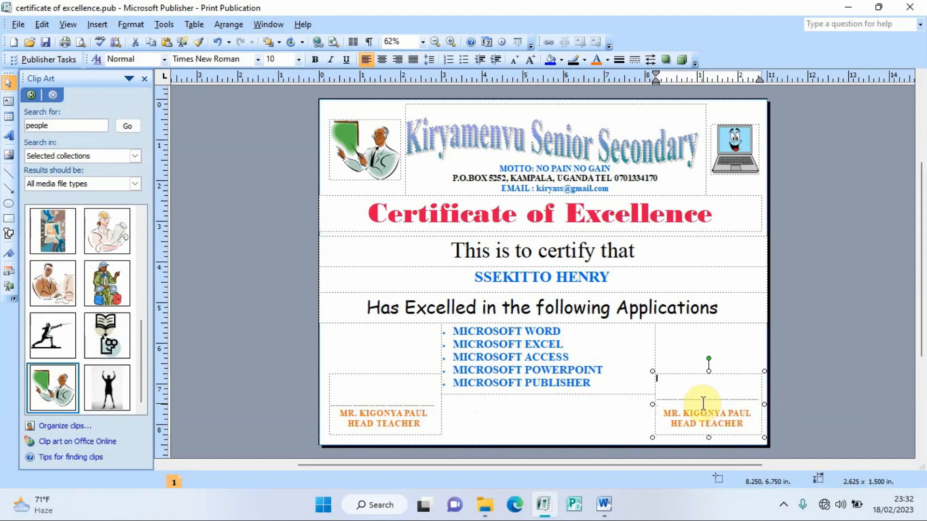
# Step: Replace the copied lines with the signatory's name and ICT DEPARTMENT
pyautogui.click(749, 414)
pyautogui.press('BackSpace')
pyautogui.press('BackSpace')
pyautogui.press('BackSpace')
pyautogui.press('BackSpace')
pyautogui.press('BackSpace')
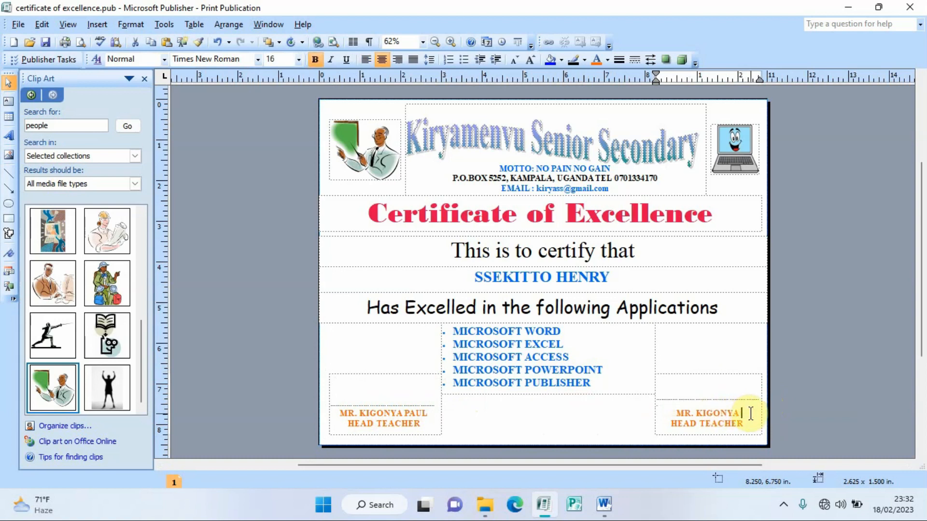
pyautogui.press('BackSpace')
pyautogui.press('BackSpace')
pyautogui.press('BackSpace')
pyautogui.press('BackSpace')
pyautogui.press('BackSpace')
pyautogui.press('BackSpace')
pyautogui.press('BackSpace')
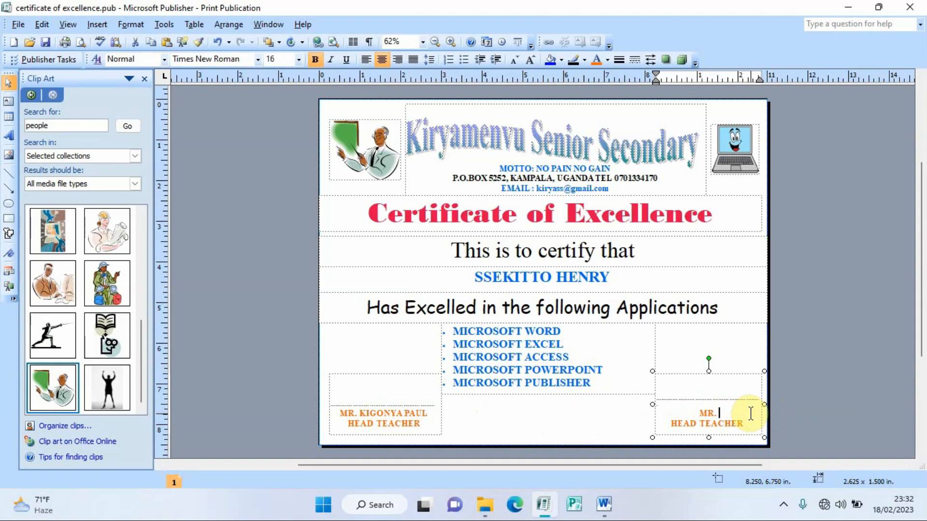
pyautogui.press('BackSpace')
pyautogui.press('BackSpace')
pyautogui.write('COMPUTER GUY')
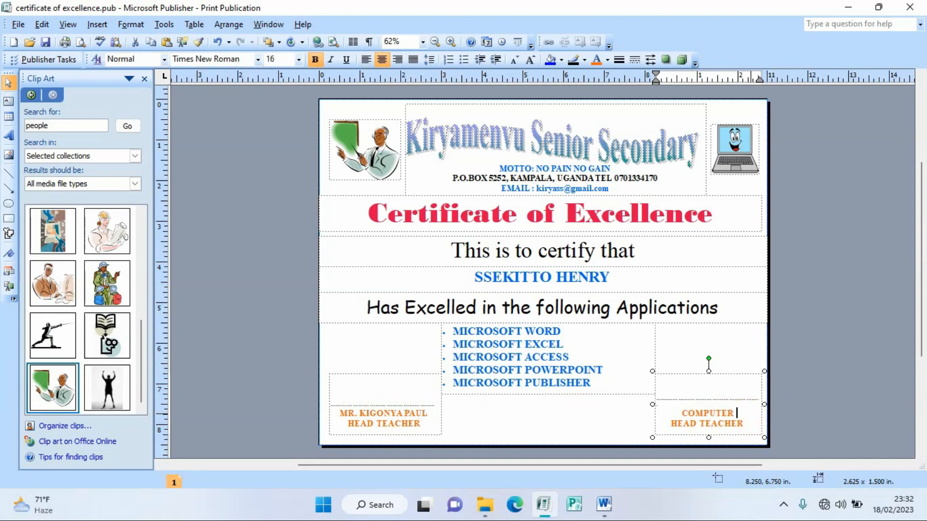
pyautogui.click(746, 424)
pyautogui.press('BackSpace')
pyautogui.press('BackSpace')
pyautogui.press('BackSpace')
pyautogui.press('BackSpace')
pyautogui.press('BackSpace')
pyautogui.press('BackSpace')
pyautogui.press('BackSpace')
pyautogui.press('BackSpace')
pyautogui.press('BackSpace')
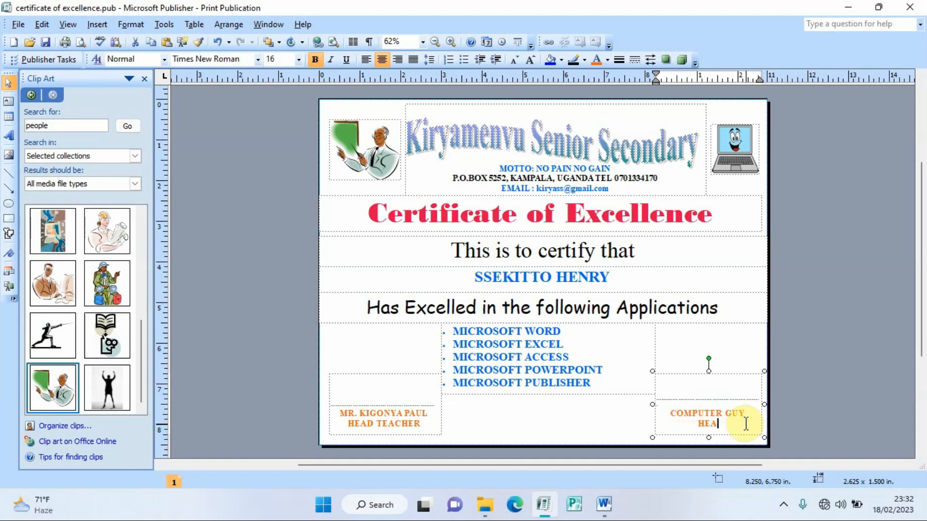
pyautogui.write('ICT DEPARTMENT')
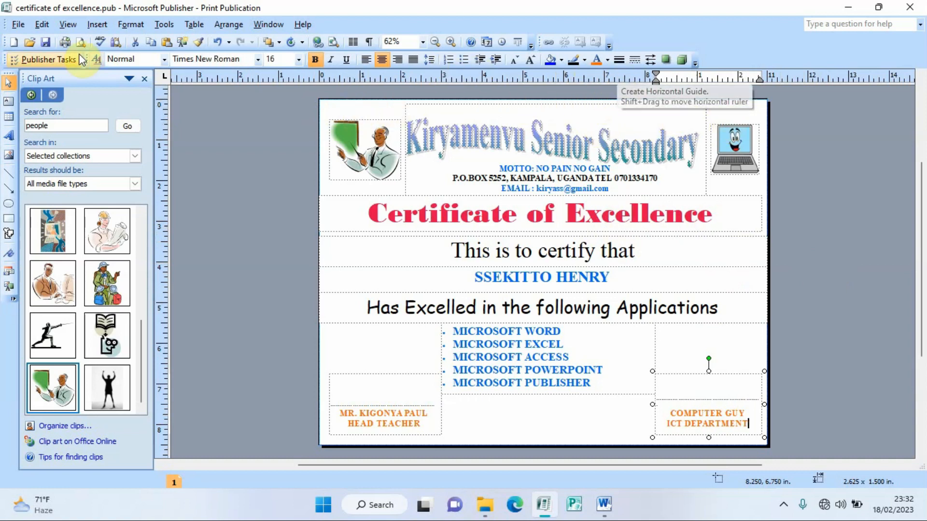
# Step: Draw a page-sized text box and choose Zig Zag border art for its border
pyautogui.click(9, 101)
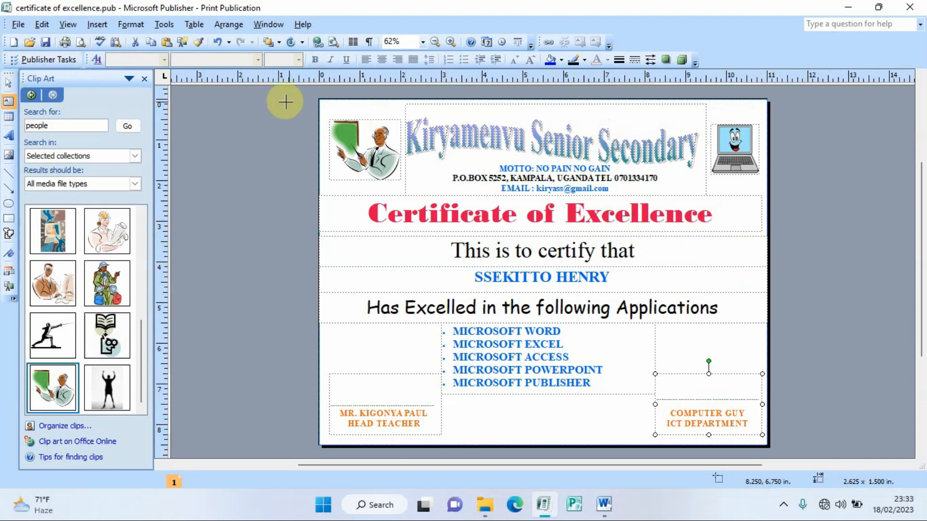
pyautogui.moveTo(320, 99); pyautogui.dragTo(763, 443)
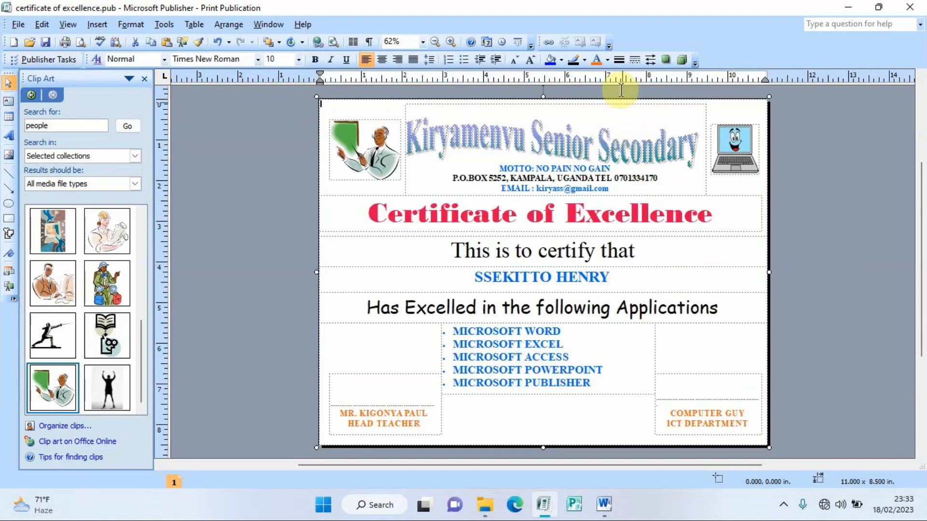
pyautogui.click(618, 61)
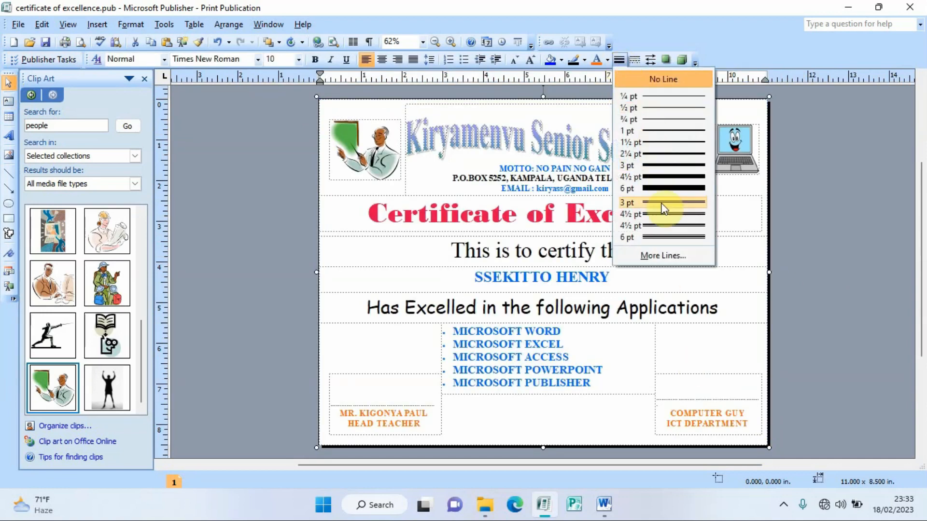
pyautogui.click(665, 253)
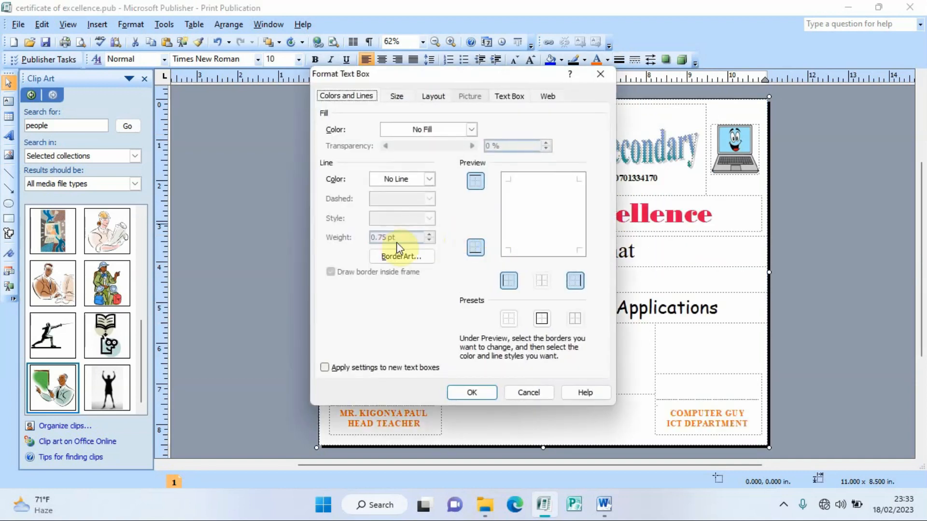
pyautogui.click(398, 256)
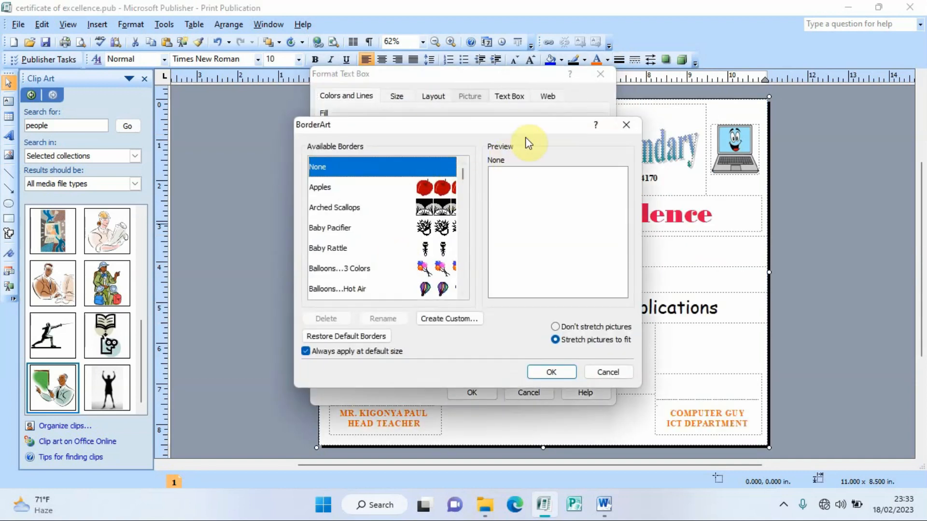
pyautogui.moveTo(533, 130); pyautogui.dragTo(396, 99)
pyautogui.moveTo(270, 95); pyautogui.dragTo(217, 90)
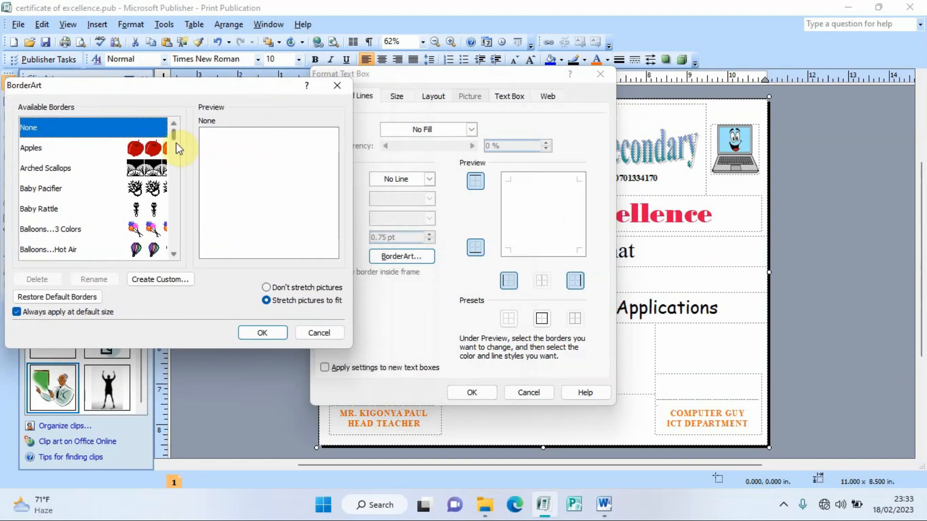
pyautogui.moveTo(172, 133); pyautogui.dragTo(181, 253)
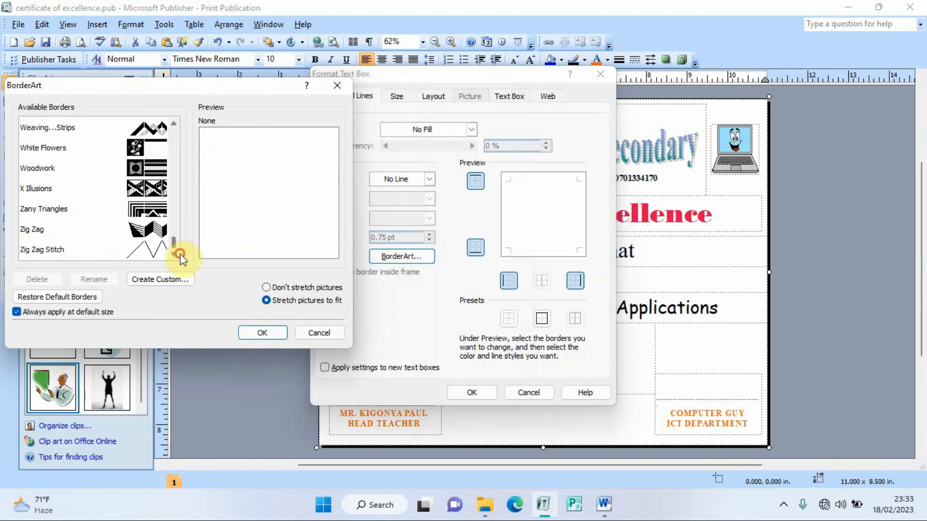
pyautogui.click(145, 231)
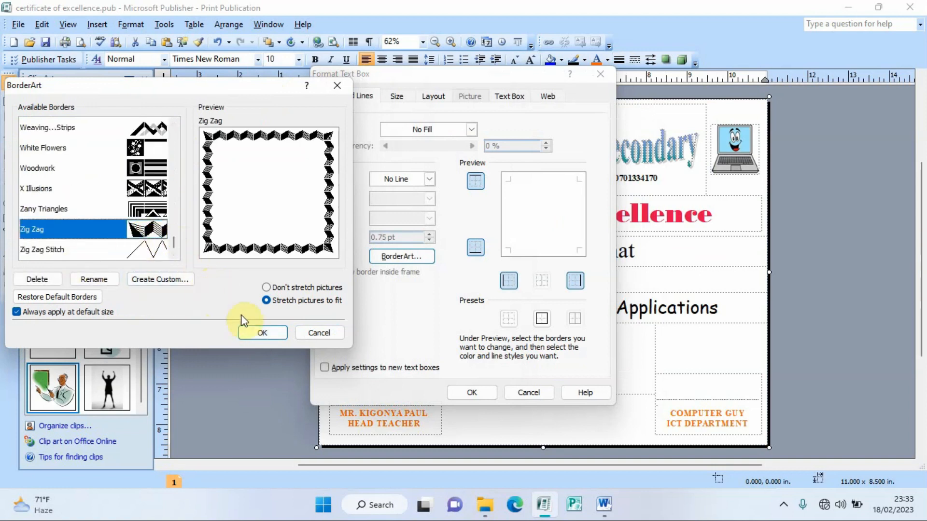
pyautogui.click(261, 333)
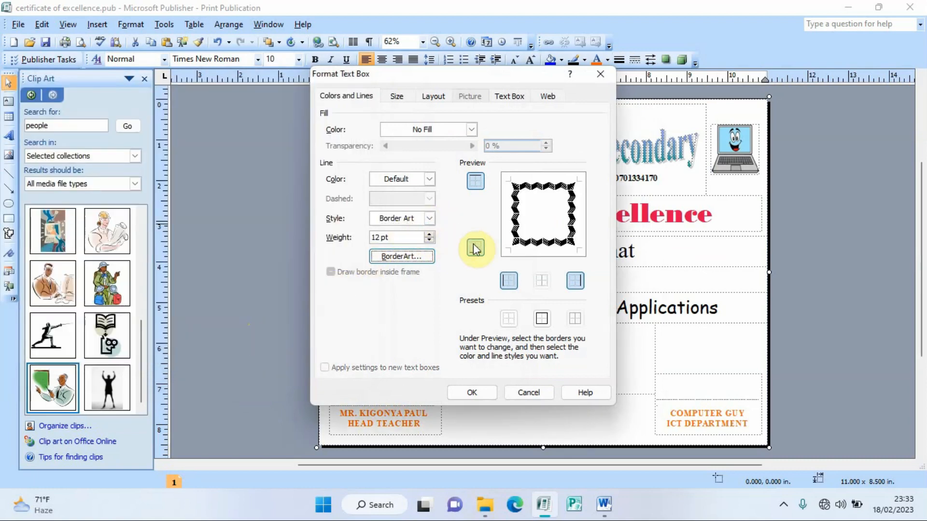
# Step: Make the zigzag border blue, adjust its weight, and apply it around the page
pyautogui.click(410, 185)
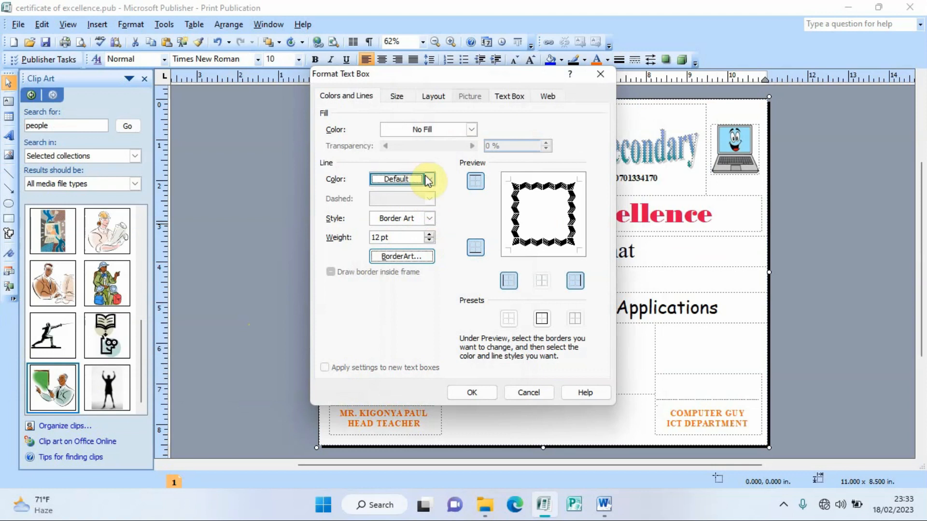
pyautogui.click(427, 182)
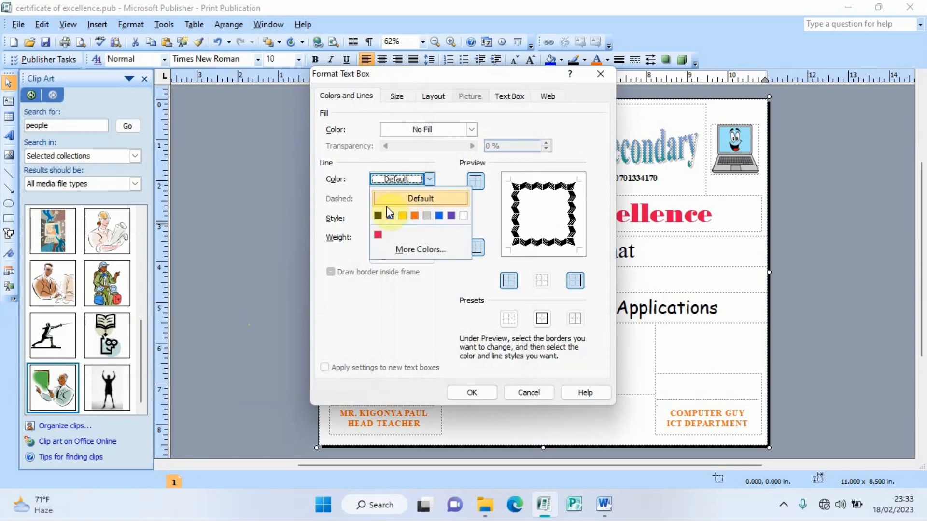
pyautogui.click(420, 249)
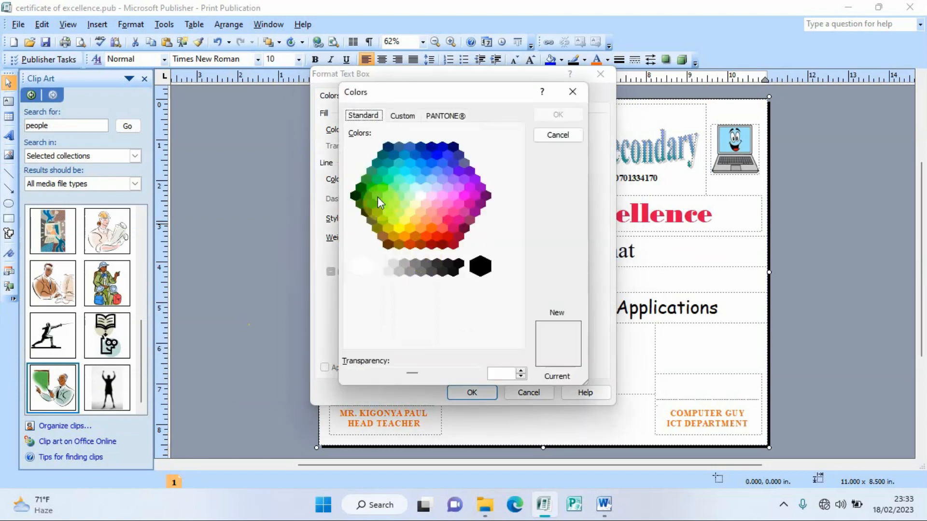
pyautogui.click(435, 161)
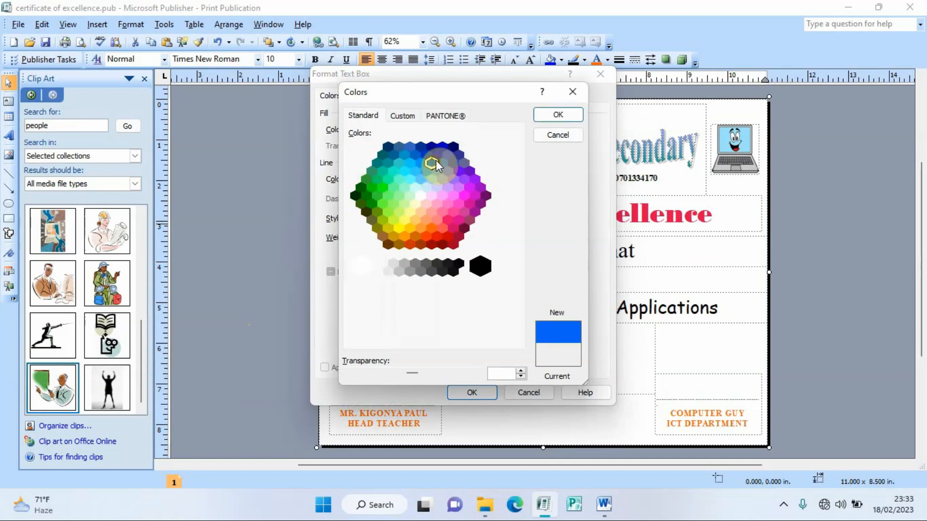
pyautogui.click(558, 118)
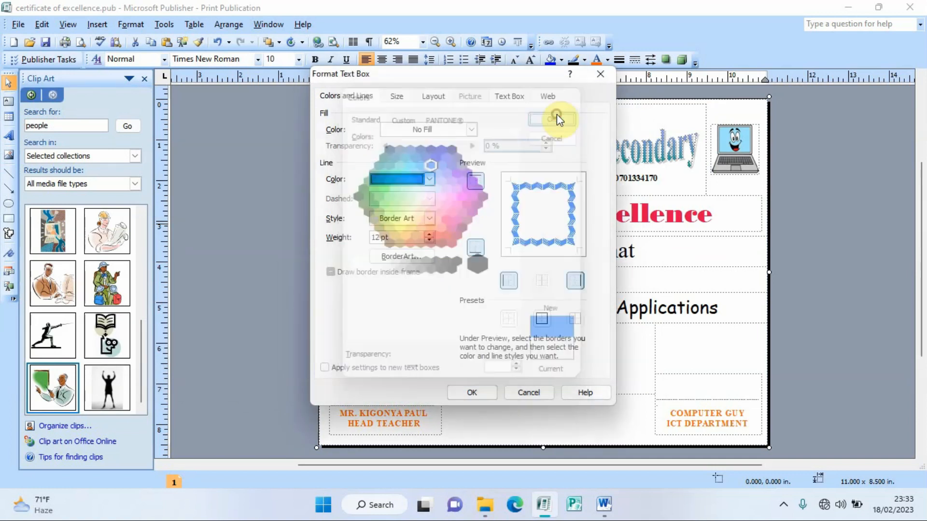
pyautogui.click(379, 236)
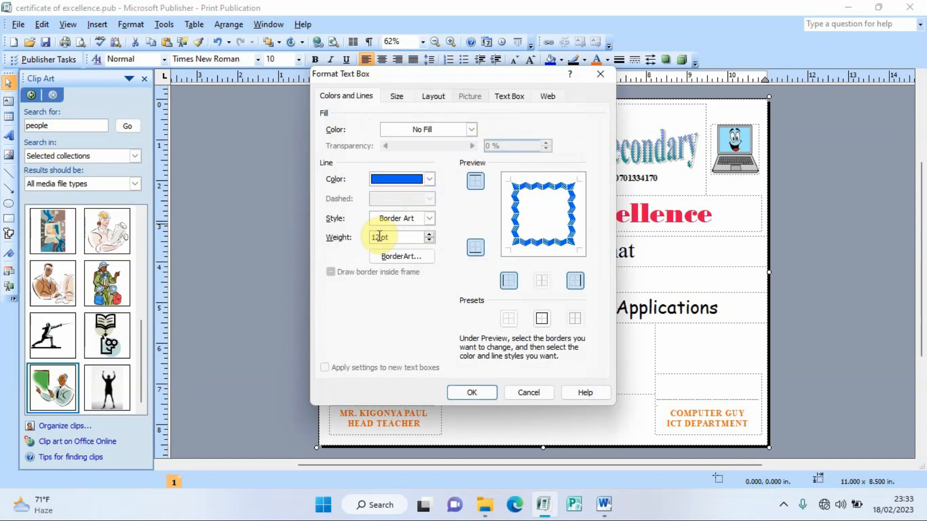
pyautogui.press('BackSpace')
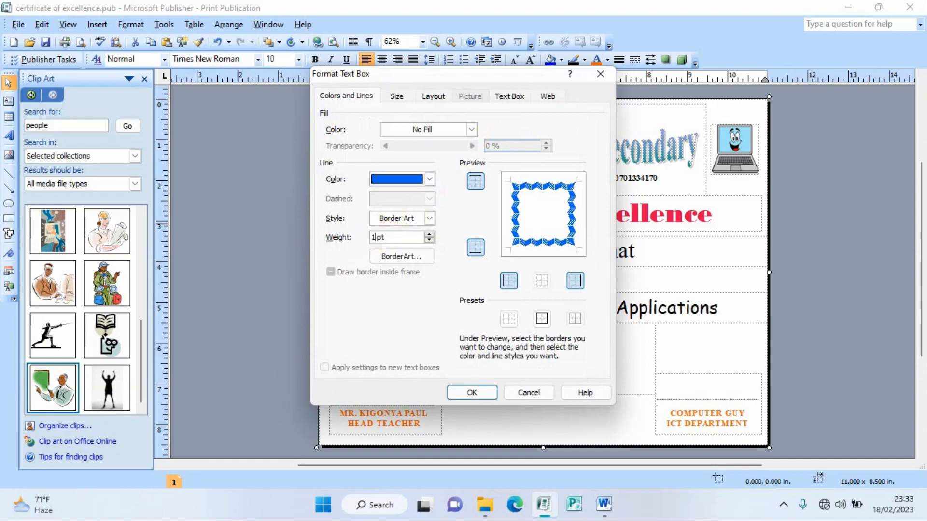
pyautogui.click(473, 391)
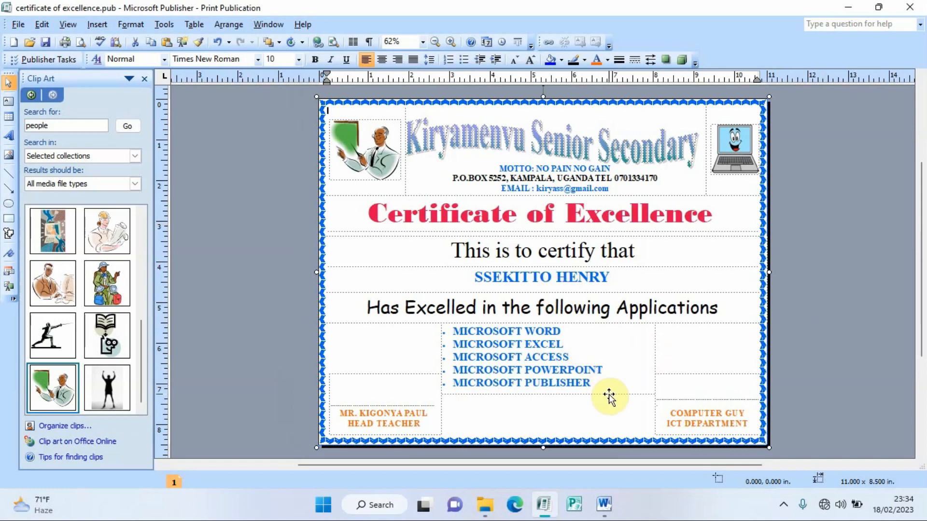
pyautogui.click(604, 503)
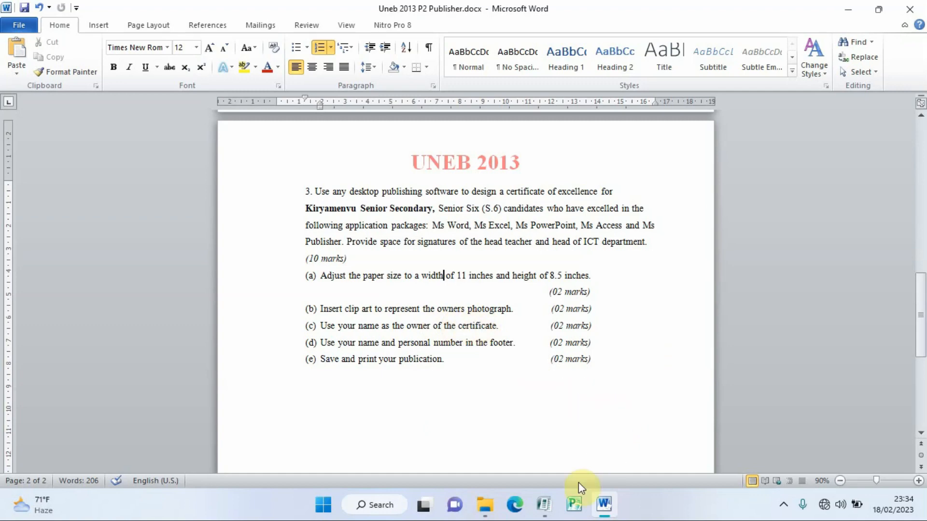
pyautogui.click(544, 505)
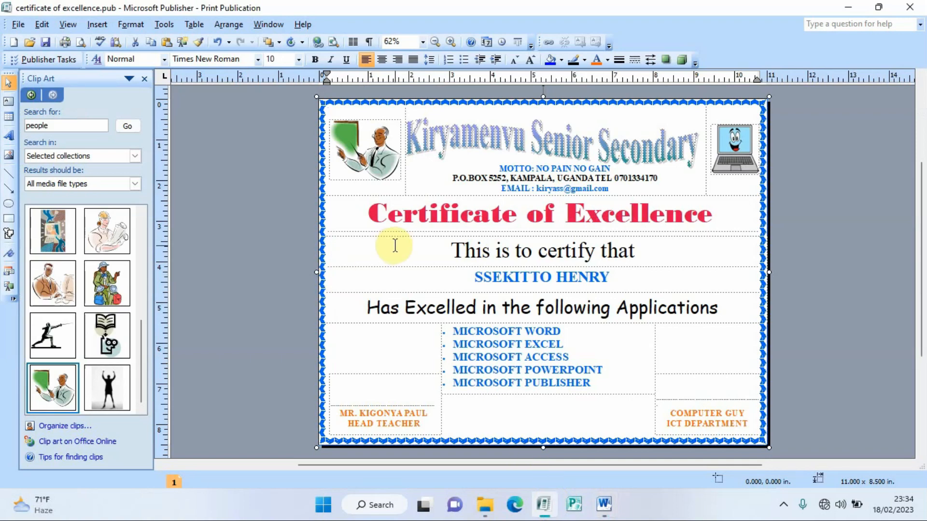
# Step: Type the owner's name into the footer via View > Header and Footer, then return to the page
pyautogui.click(69, 25)
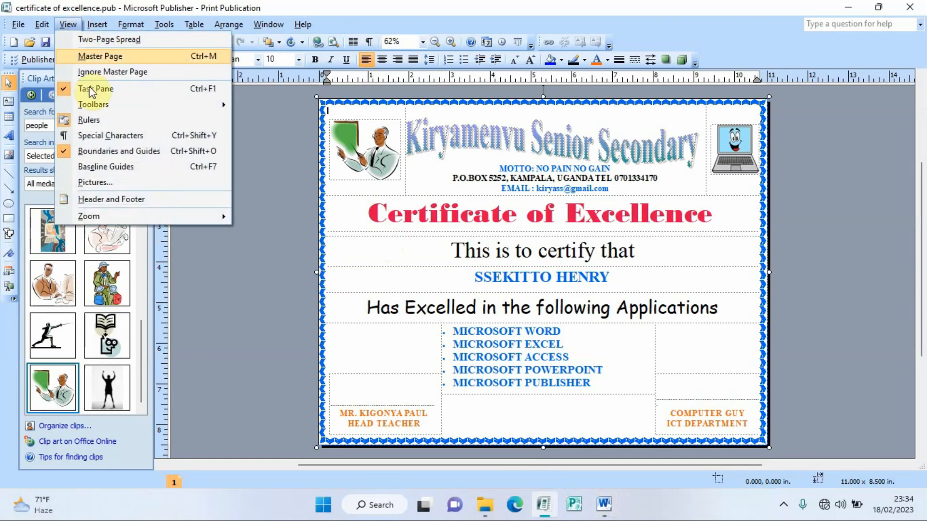
pyautogui.click(110, 200)
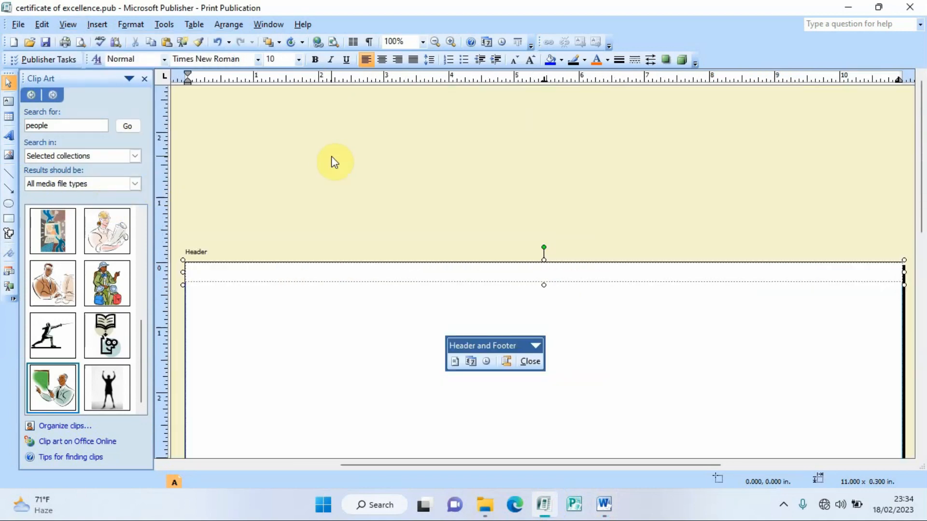
pyautogui.click(218, 268)
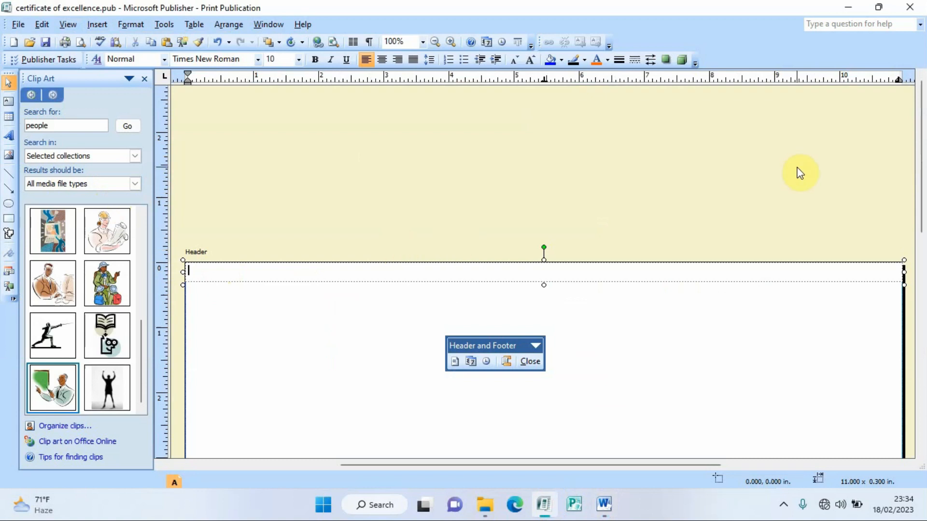
pyautogui.moveTo(923, 149); pyautogui.dragTo(922, 341)
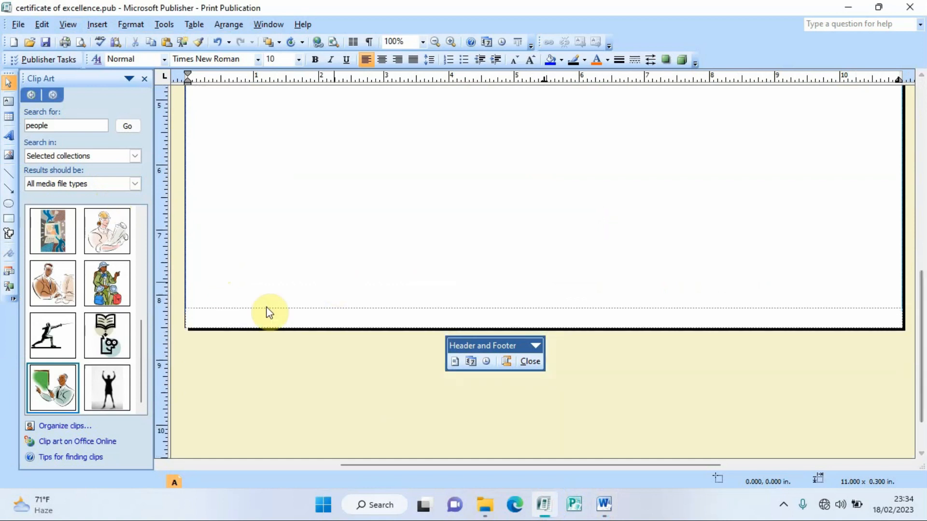
pyautogui.click(242, 317)
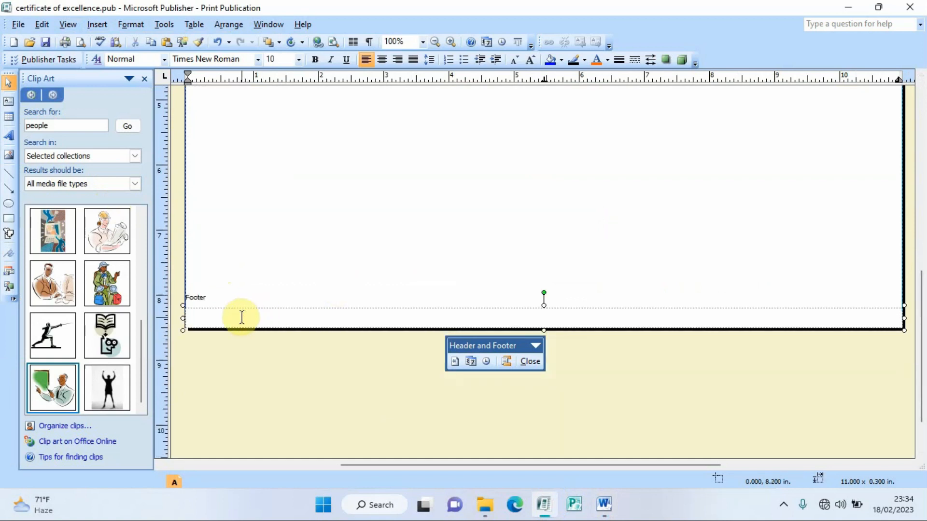
pyautogui.write('Her')
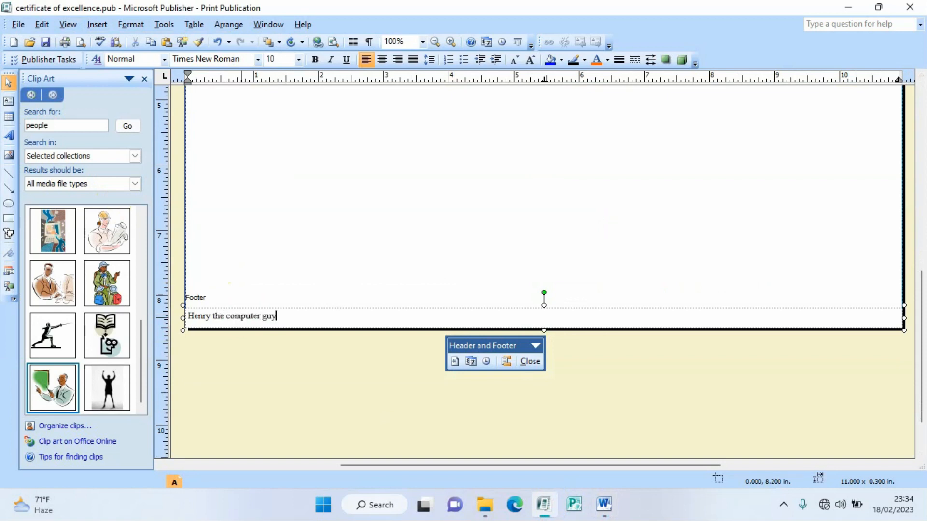
pyautogui.moveTo(921, 299); pyautogui.dragTo(922, 116)
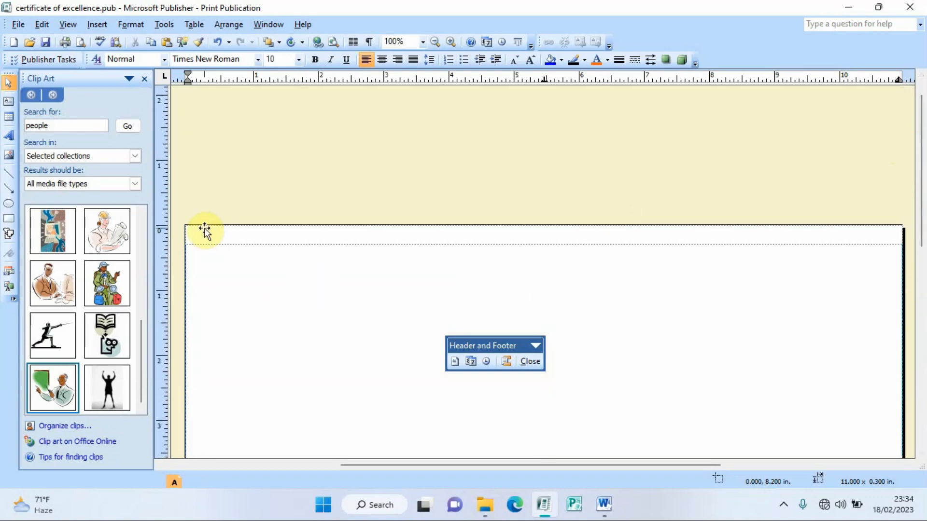
pyautogui.click(698, 161)
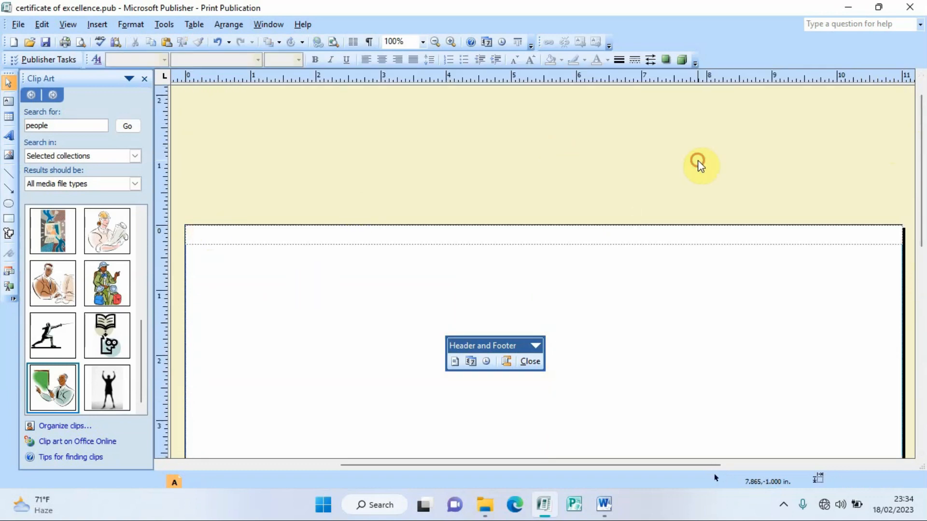
pyautogui.doubleClick(698, 162)
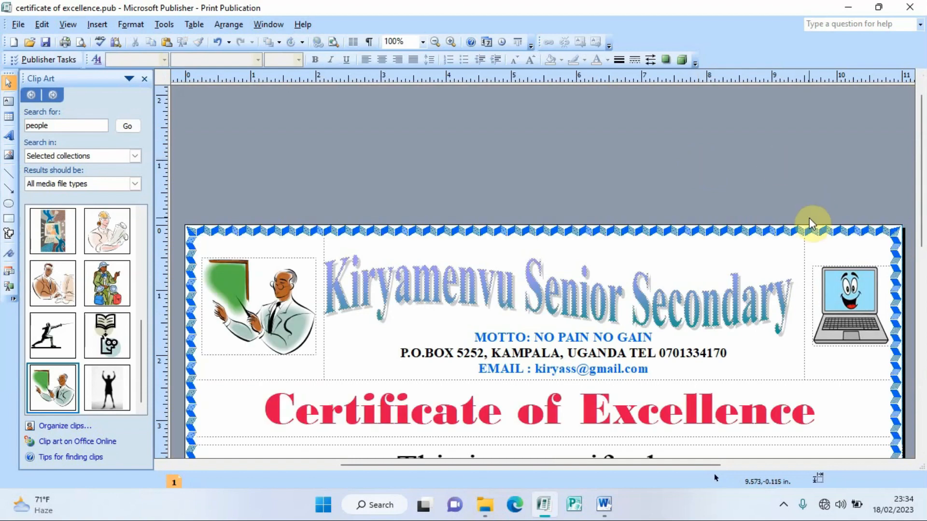
# Step: Zoom out to review the whole certificate, then bring up the Word exam instructions document
pyautogui.click(435, 43)
pyautogui.click(435, 42)
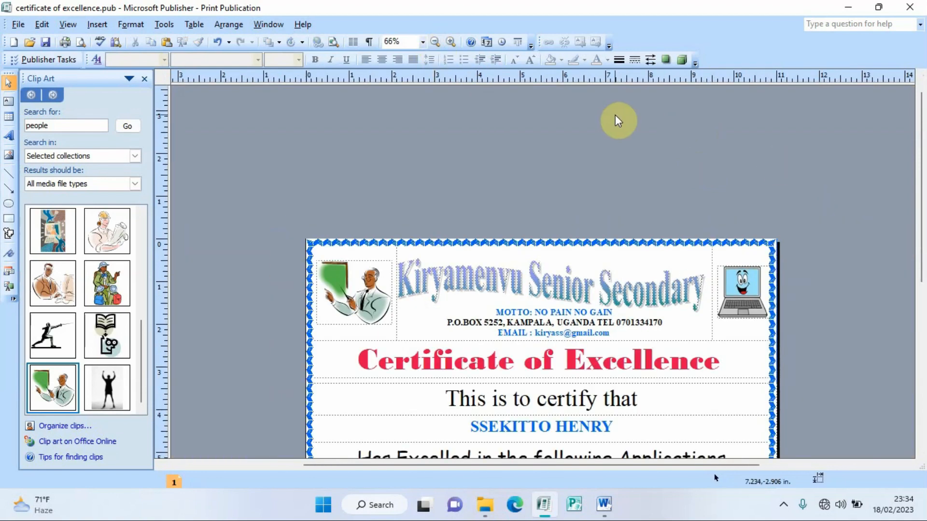
pyautogui.moveTo(921, 151); pyautogui.dragTo(923, 225)
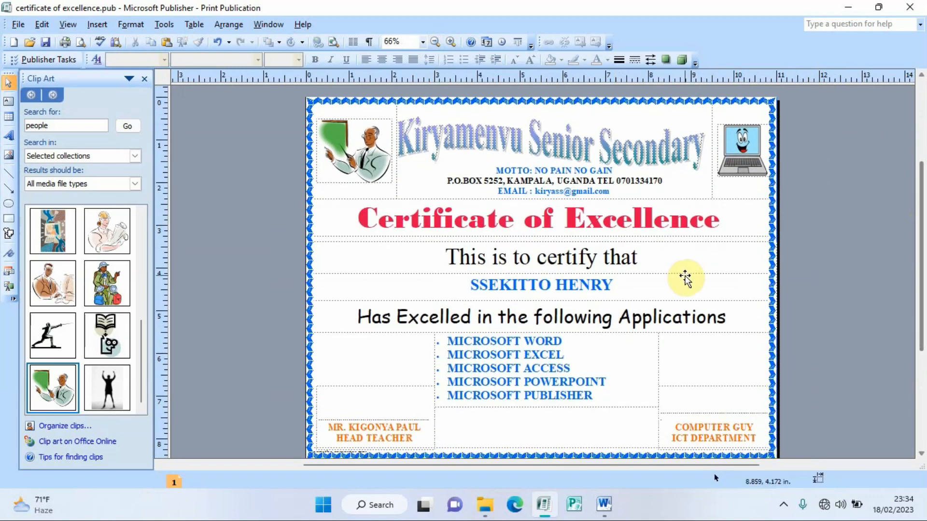
pyautogui.click(603, 501)
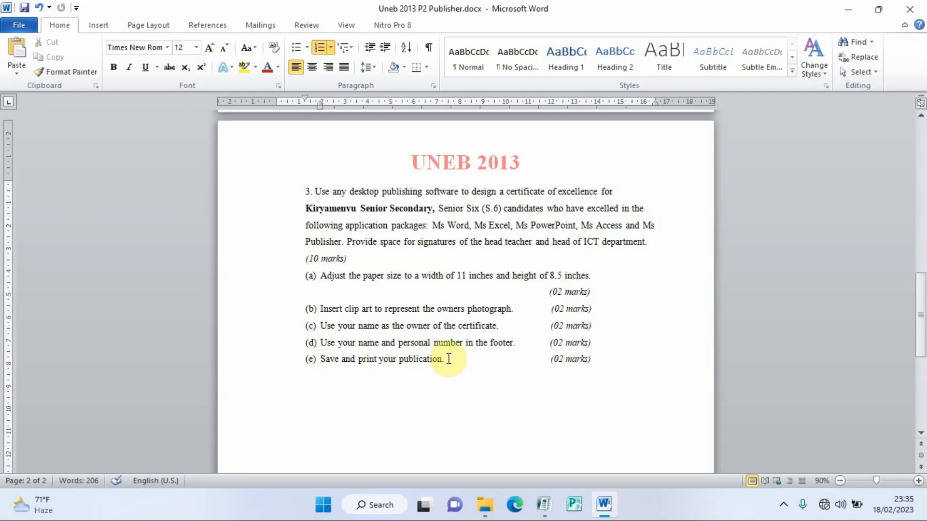
# Step: Return to certificate of excellence.pub and reframe the view so the bordered certificate fits fully
pyautogui.hotkey('alt', 'Tab')
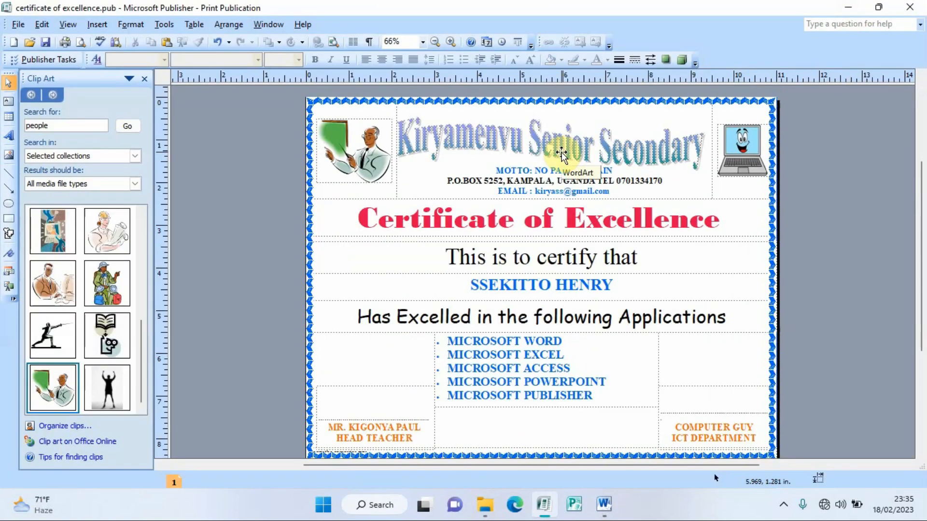
pyautogui.click(436, 42)
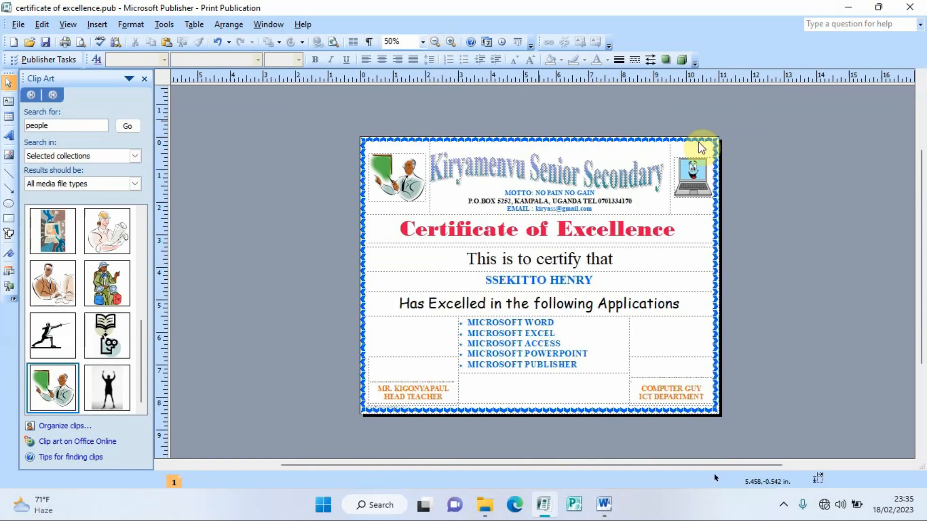
pyautogui.click(451, 42)
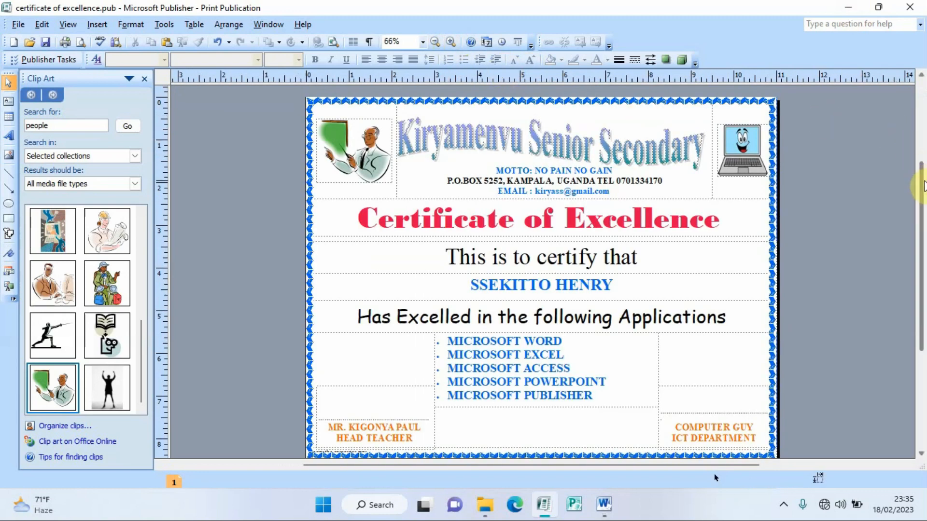
pyautogui.moveTo(919, 182)
pyautogui.mouseDown()
pyautogui.moveTo(920, 147)
pyautogui.moveTo(920, 188)
pyautogui.mouseUp()
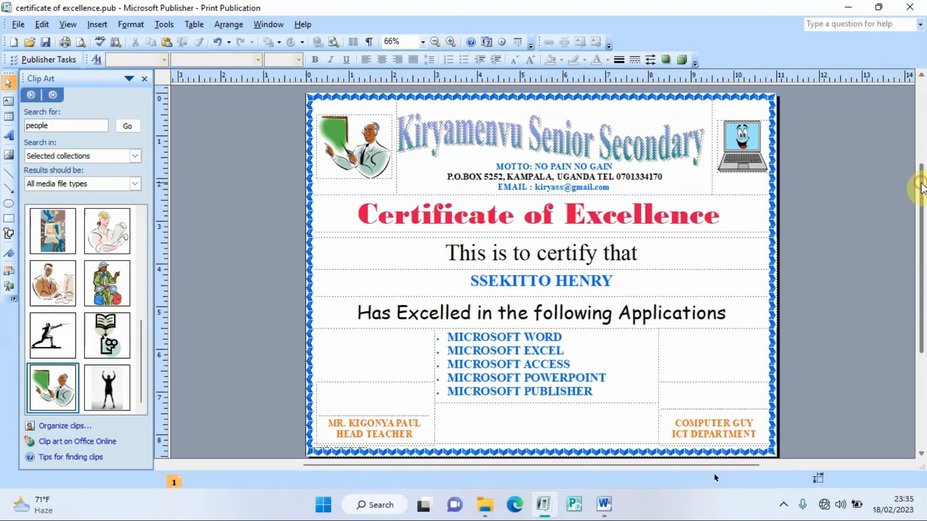